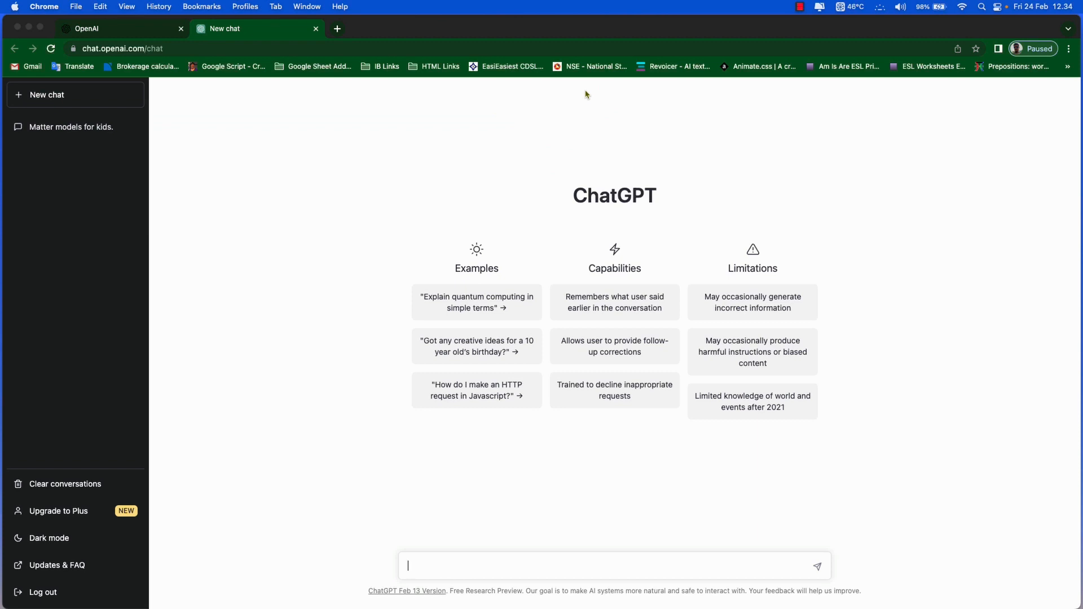
# Submit the prompt "make 20 multiple choice questions based on HTML and CSS in CSV format"
pyautogui.click(615, 565)
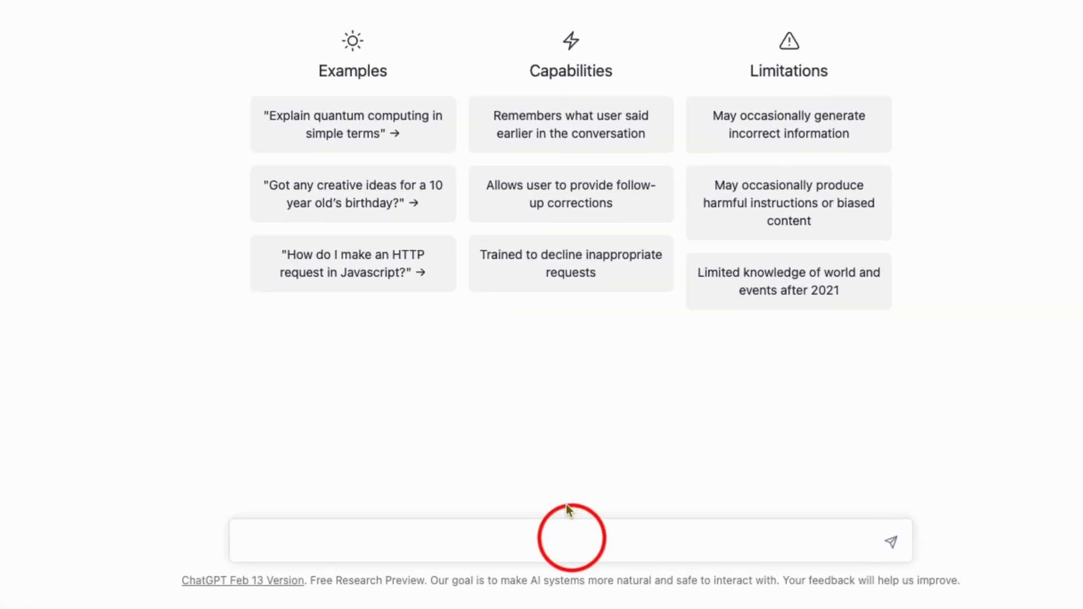
pyautogui.write('make 20 multiple choice')
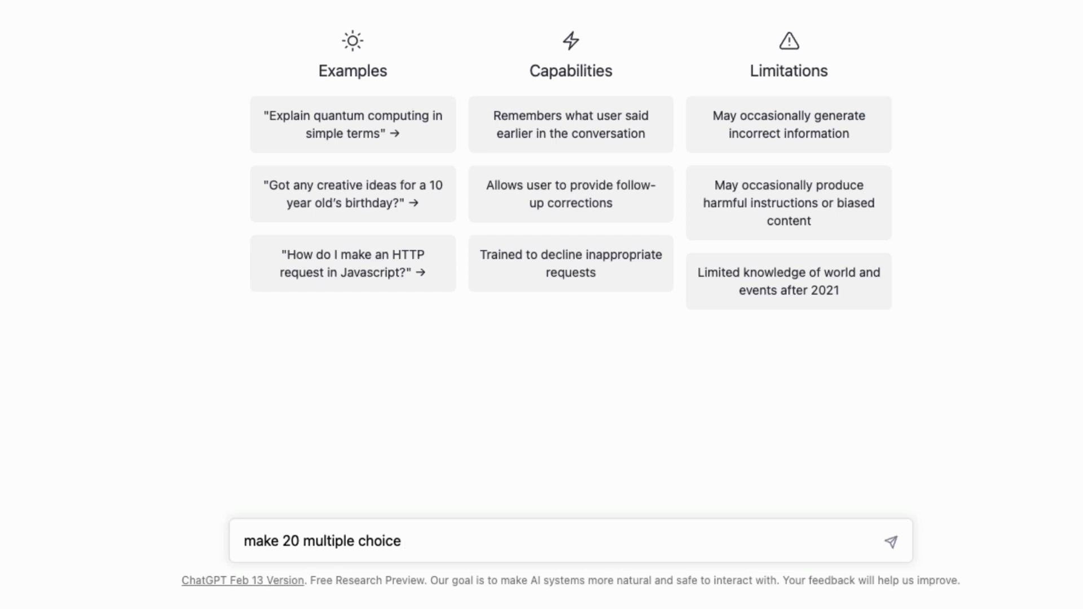
pyautogui.write('questions based on')
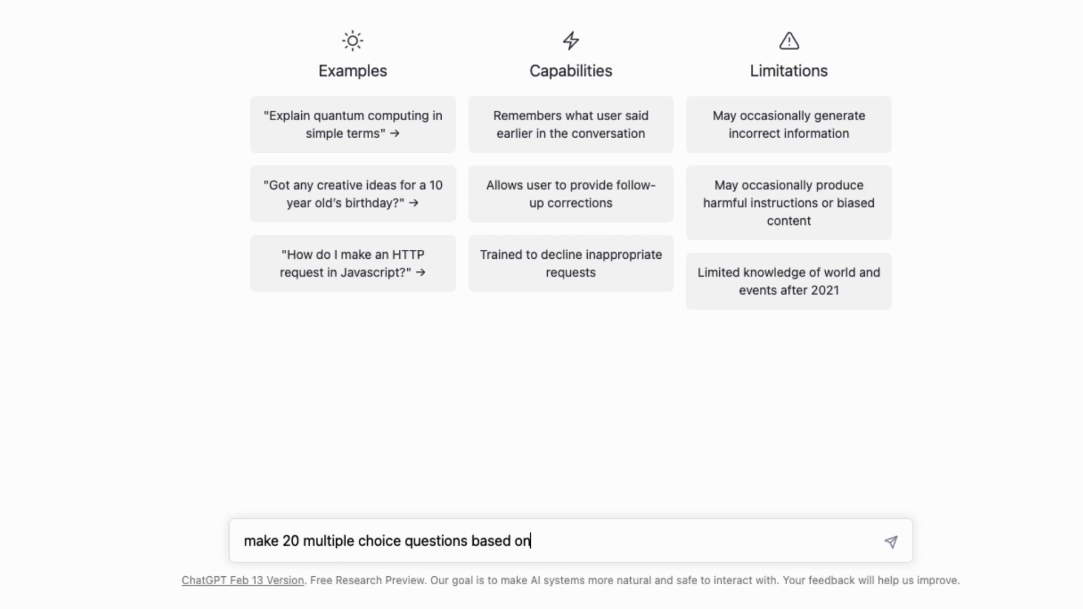
pyautogui.write(' HTML and CSS in')
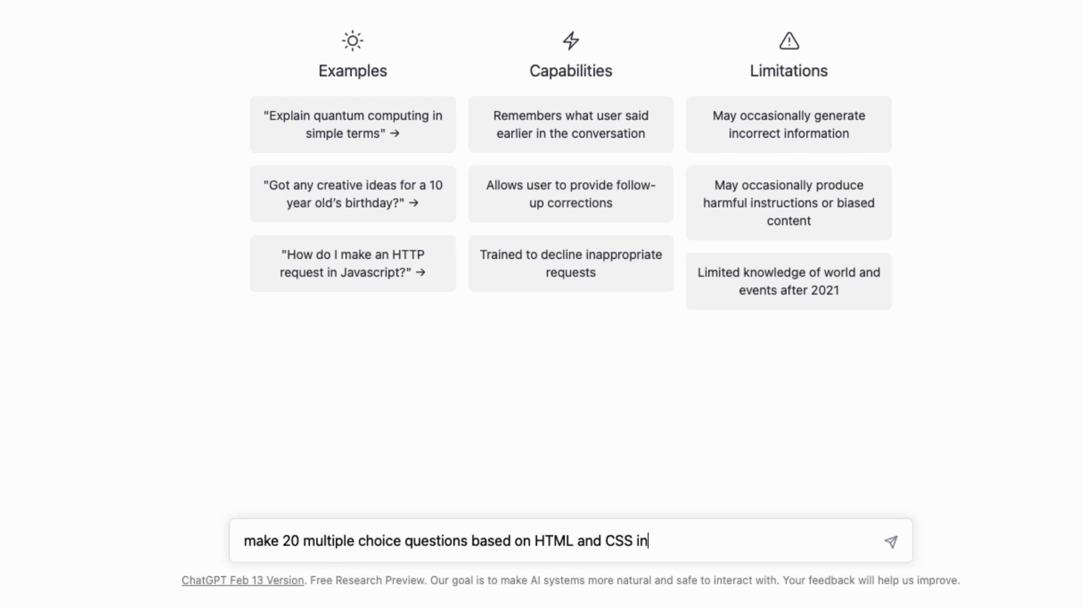
pyautogui.write(' CSV format')
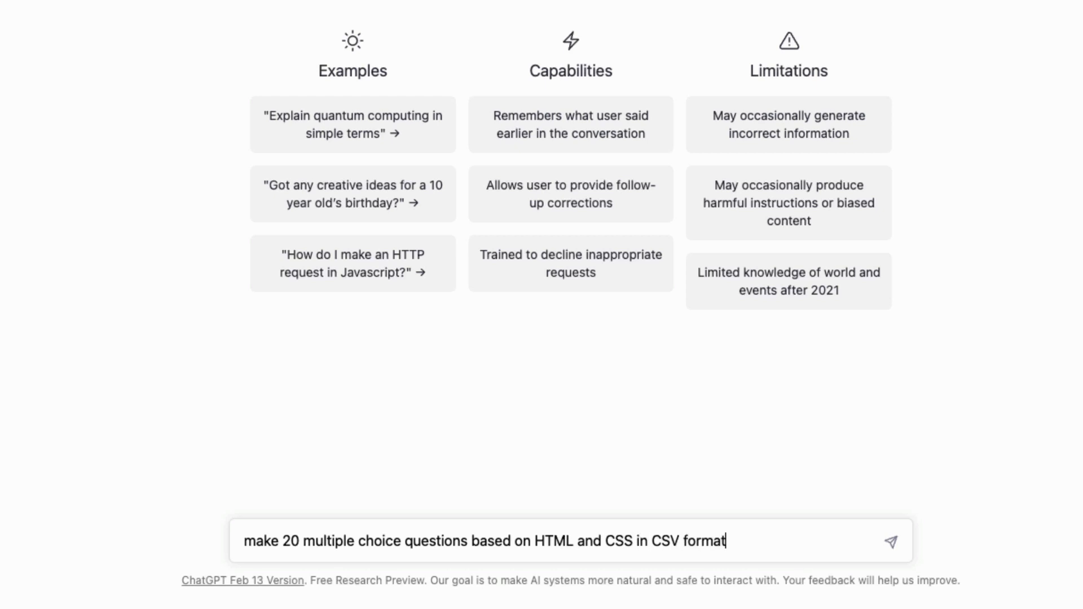
pyautogui.press('Return')
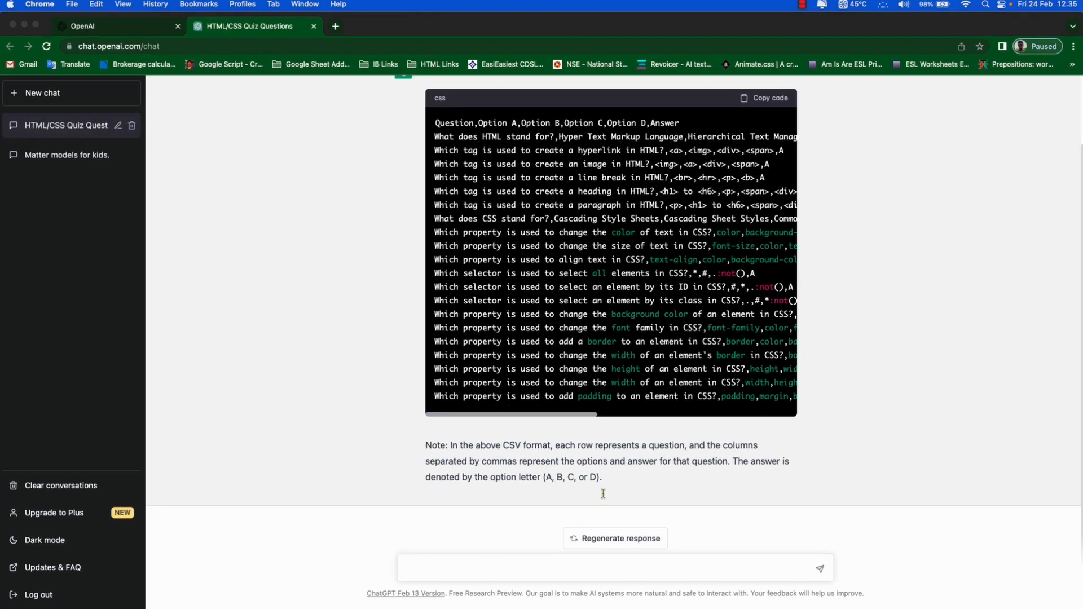
pyautogui.scroll(3, 498, 317)
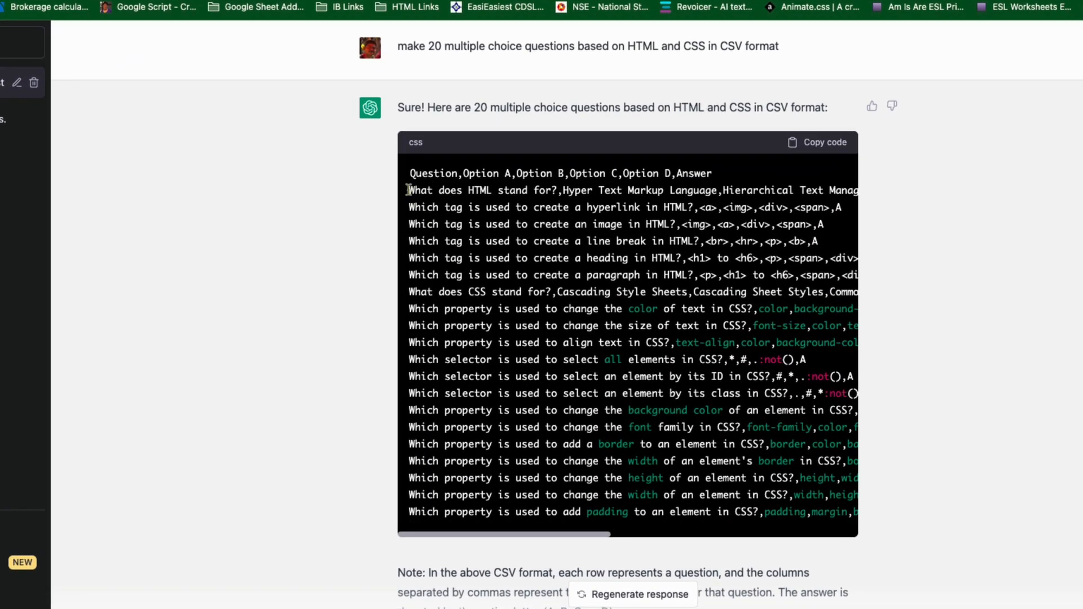
pyautogui.moveTo(408, 190); pyautogui.dragTo(709, 537)
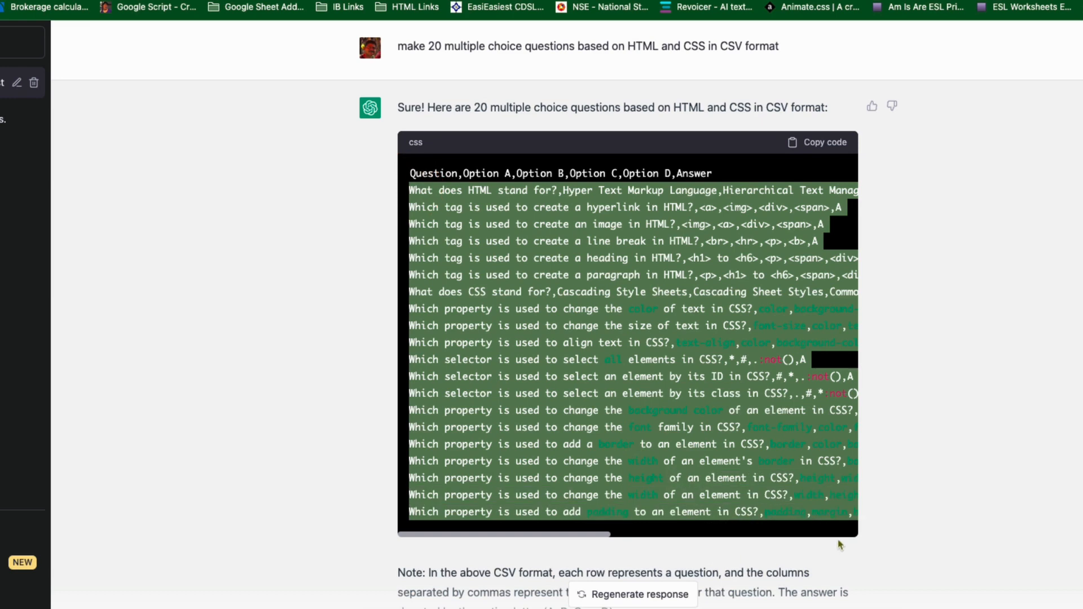
pyautogui.scroll(-3, 841, 544)
pyautogui.click(525, 246)
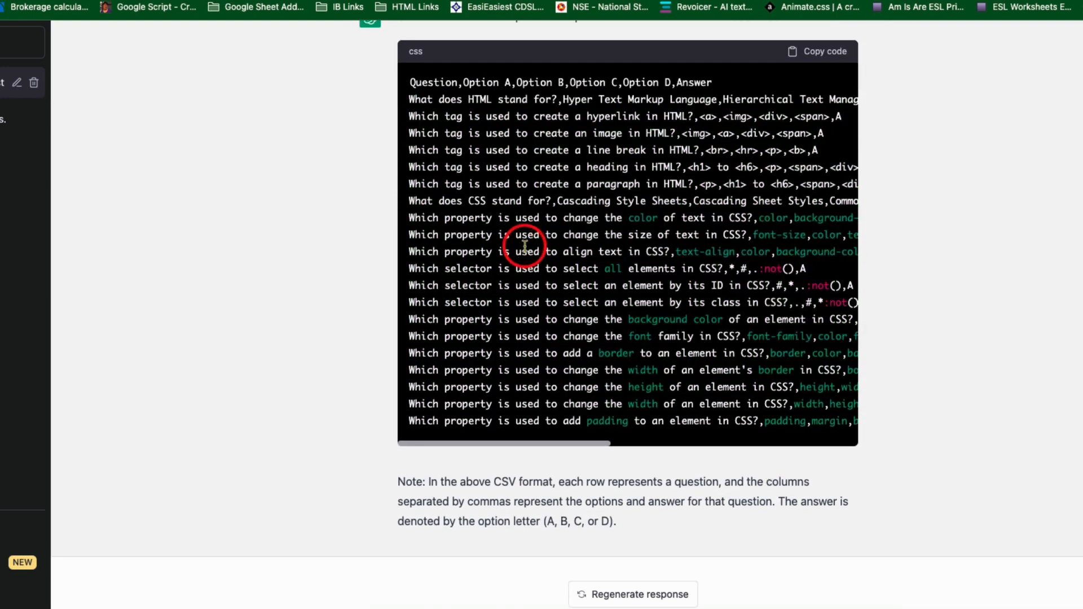
# Copy all the generated CSV question rows from "What does HTML stand for?" to the last one, leaving out the header row
pyautogui.scroll(3, 525, 246)
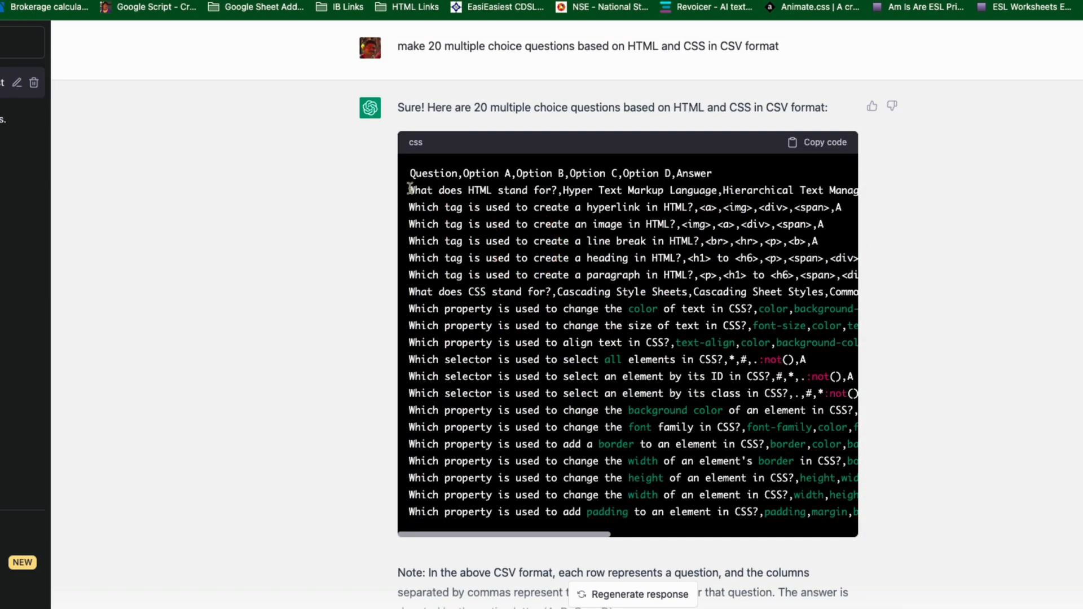
pyautogui.moveTo(409, 189); pyautogui.dragTo(570, 511)
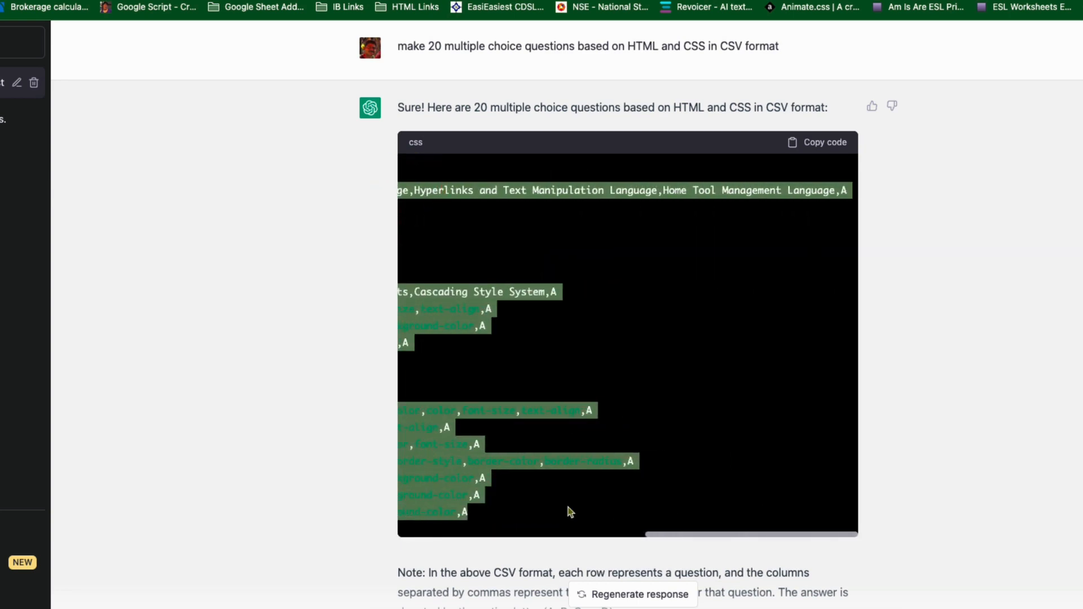
pyautogui.moveTo(677, 534); pyautogui.dragTo(404, 538)
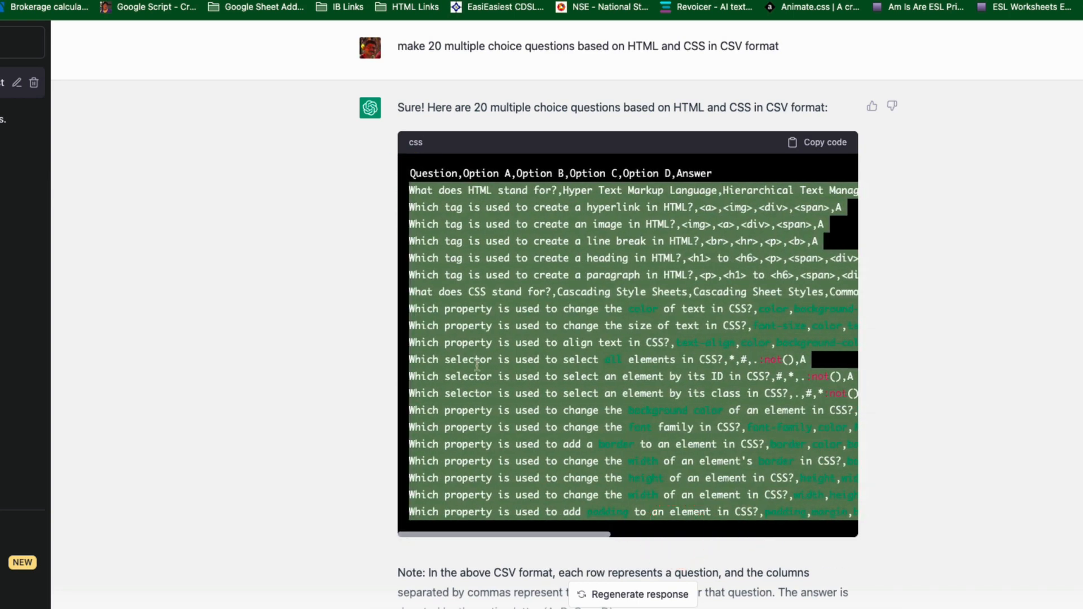
pyautogui.rightClick(512, 292)
pyautogui.press('Down')
pyautogui.press('Down')
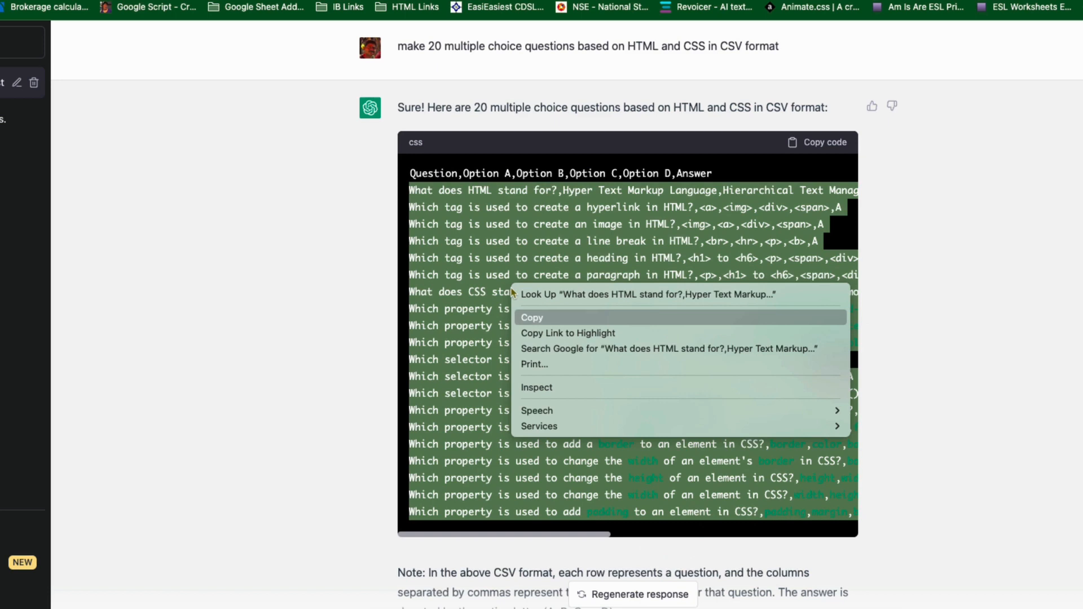
pyautogui.click(587, 319)
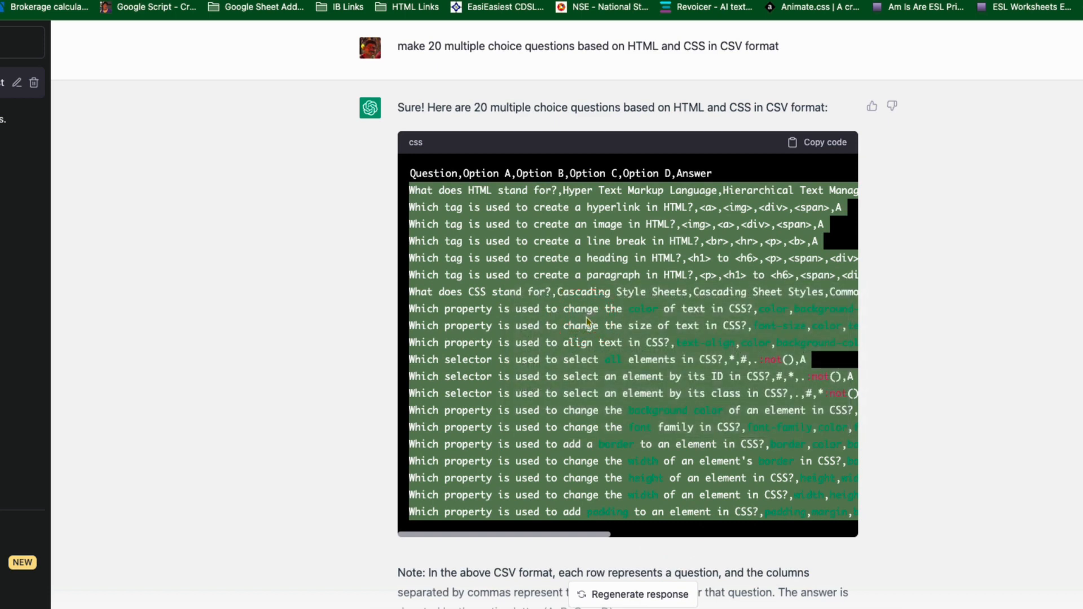
pyautogui.click(643, 298)
# Find and launch TextEdit with a new untitled document ready for text
pyautogui.press('super+space')
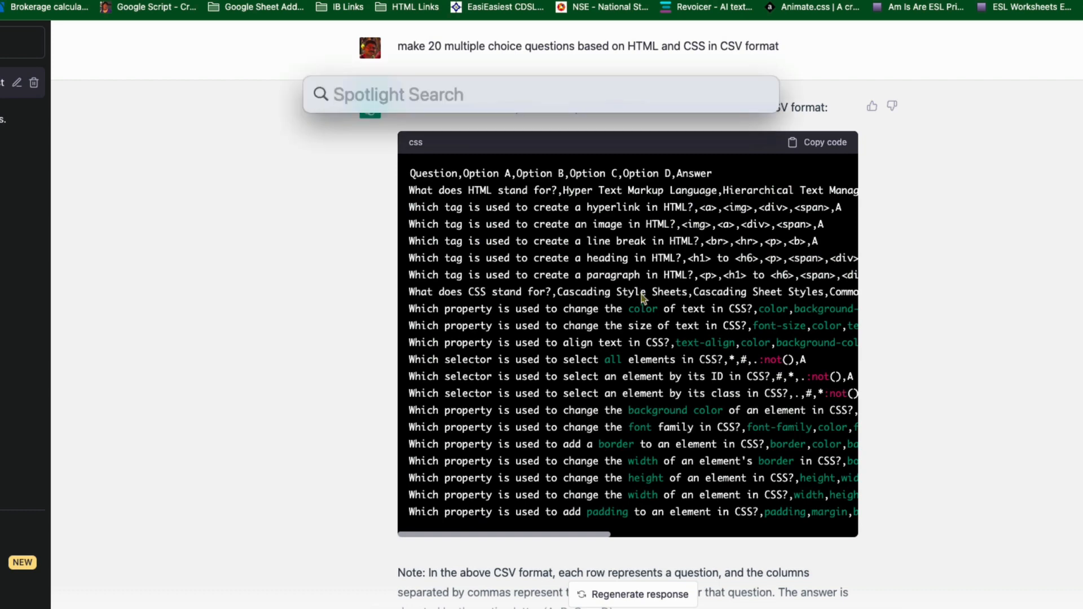
pyautogui.write('textedit')
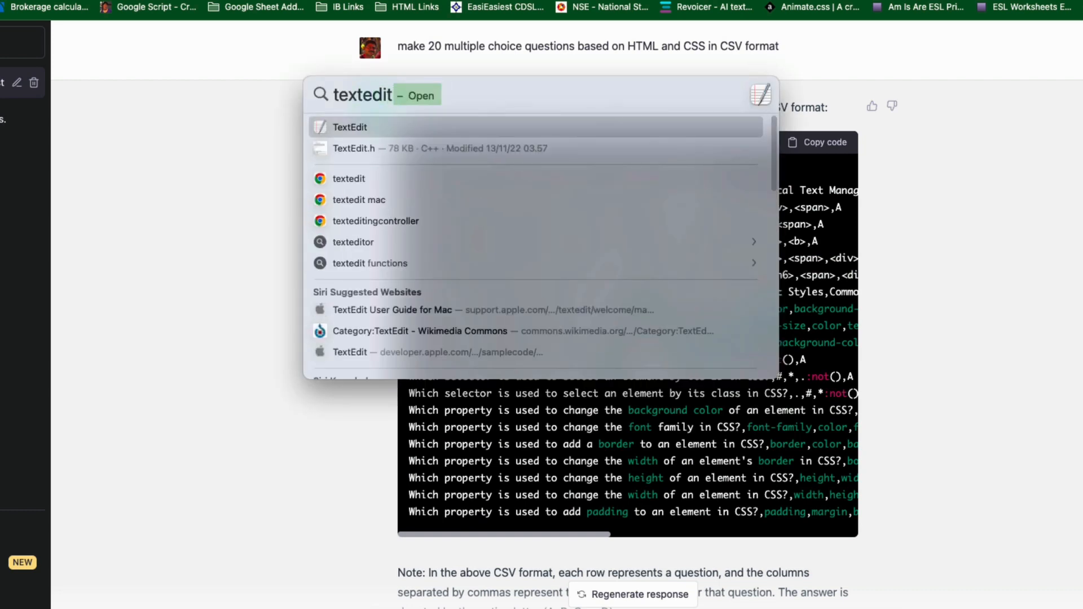
pyautogui.press('Return')
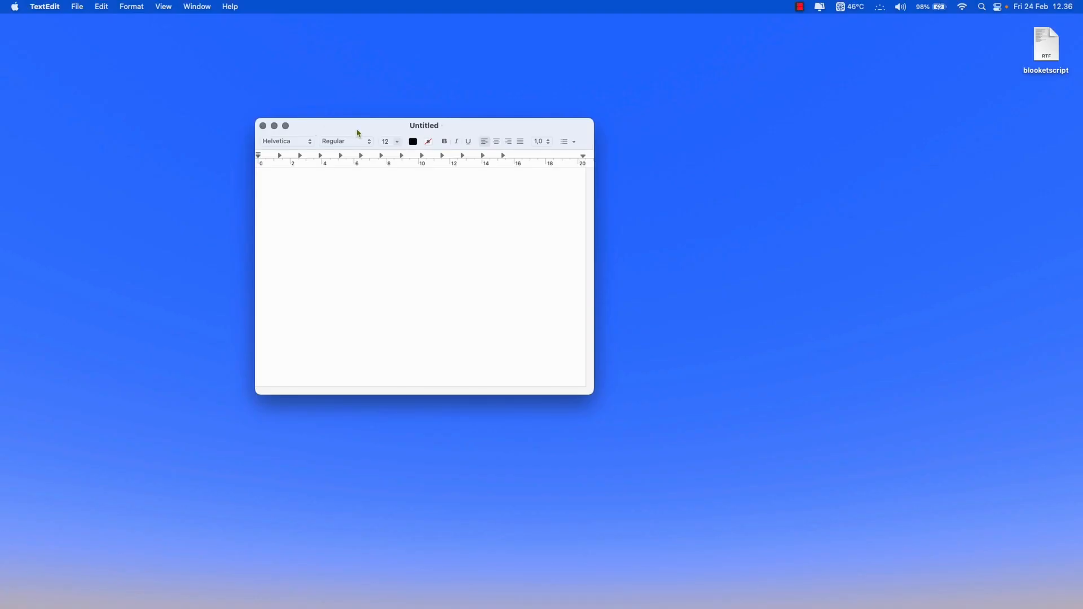
pyautogui.moveTo(359, 133); pyautogui.dragTo(429, 135)
pyautogui.click(565, 254)
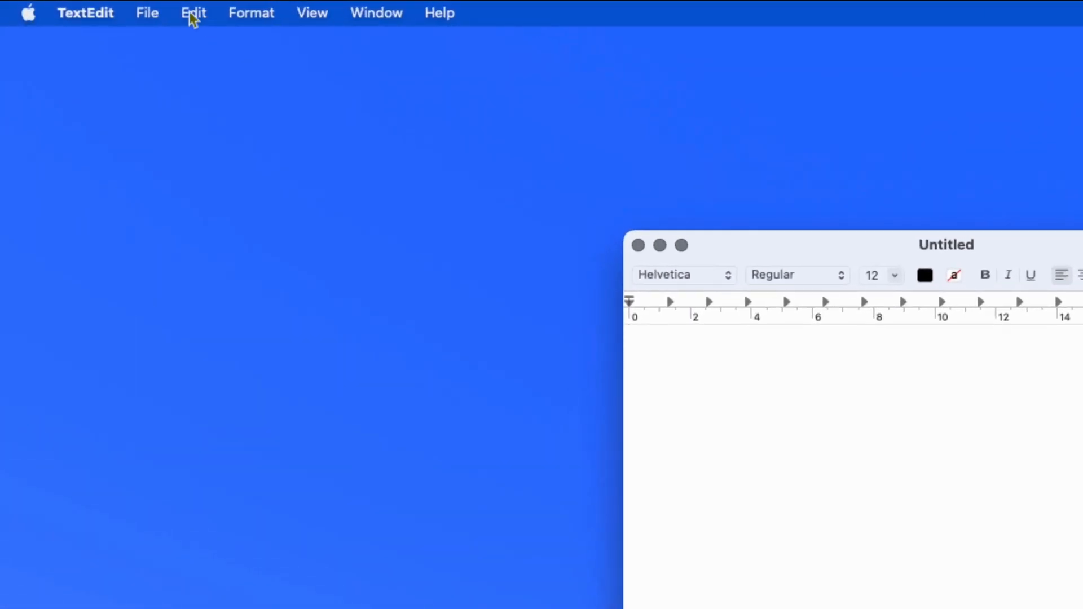
# Paste the copied quiz questions into the untitled document
pyautogui.click(192, 13)
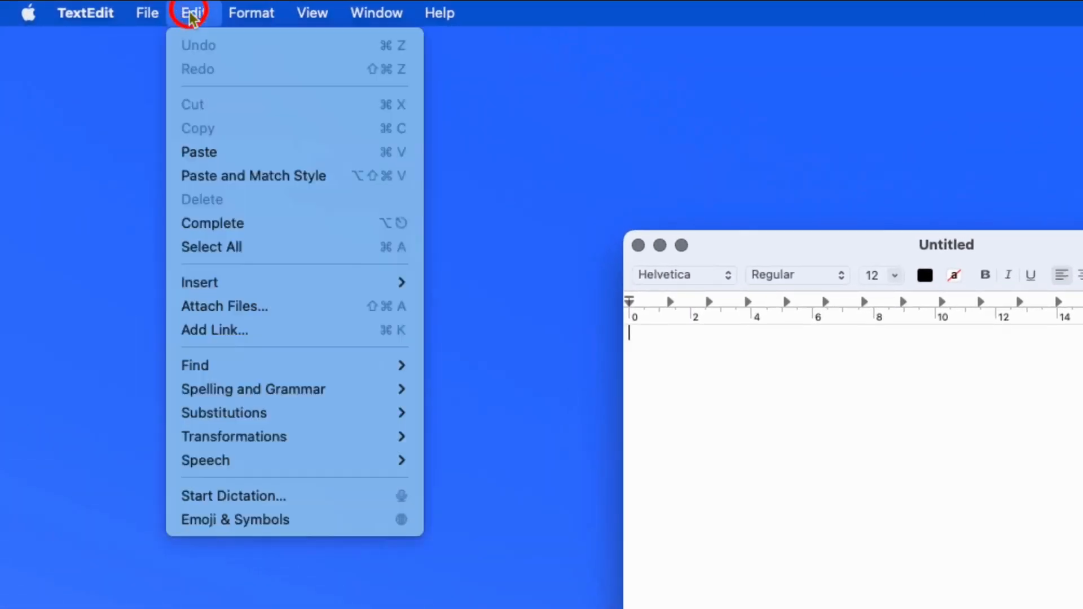
pyautogui.click(320, 153)
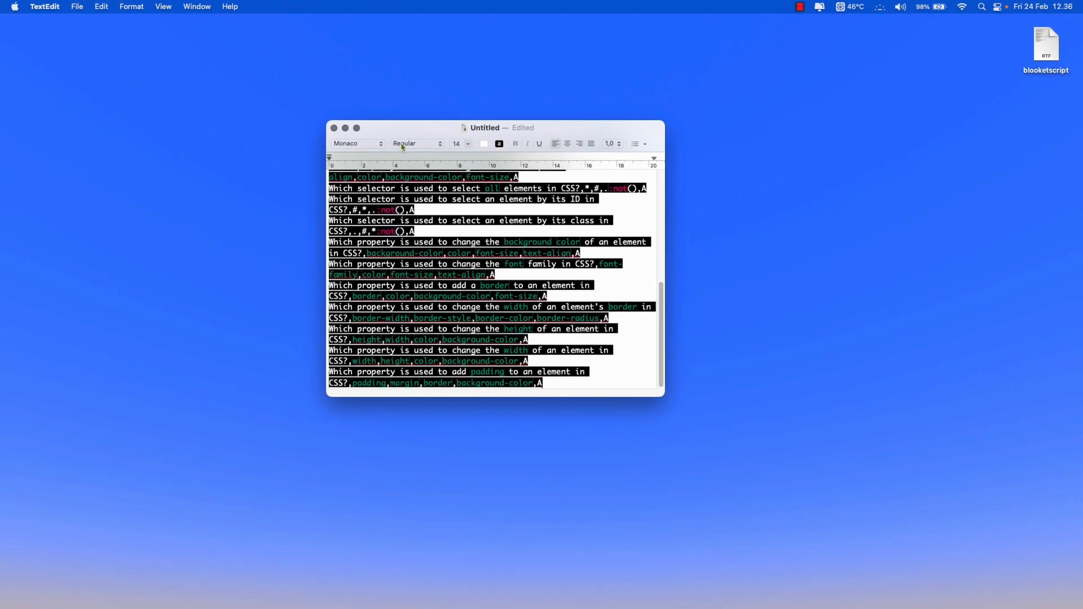
pyautogui.moveTo(392, 129); pyautogui.dragTo(398, 125)
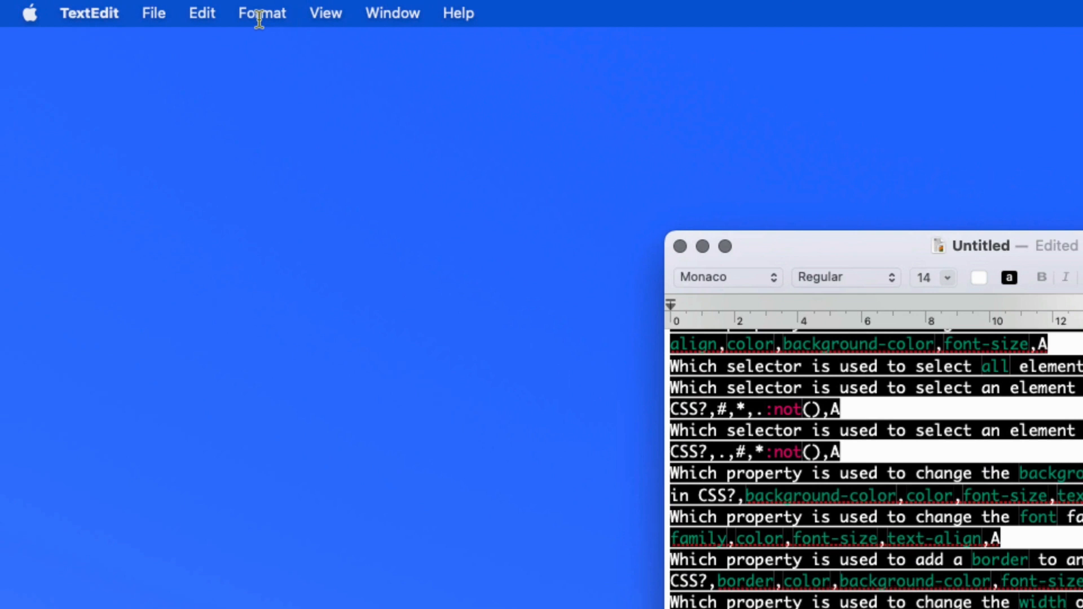
# Convert the pasted quiz document from rich text to plain text
pyautogui.click(260, 22)
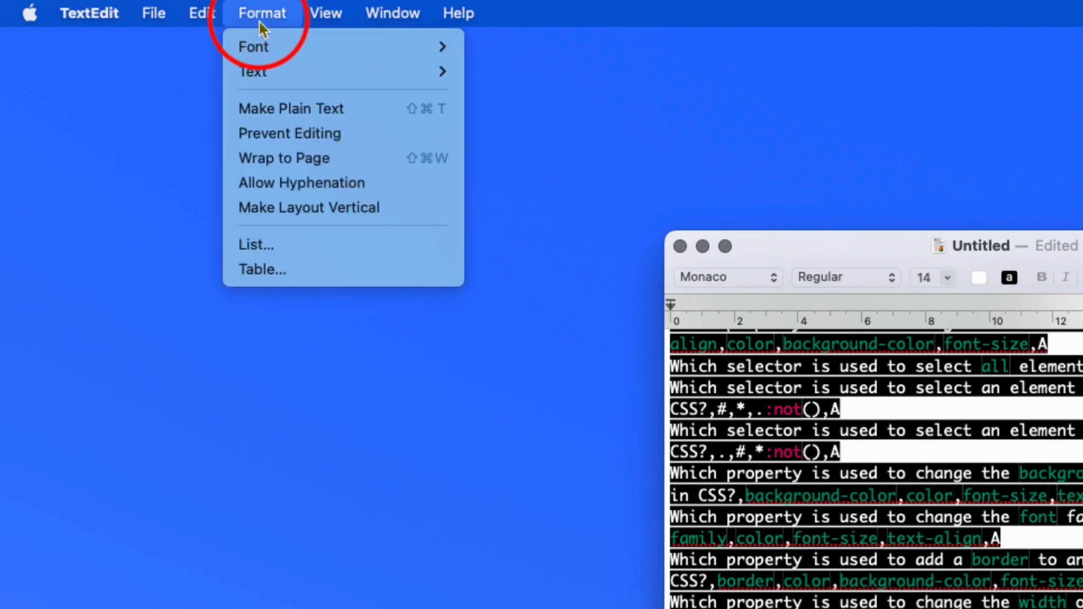
pyautogui.click(385, 115)
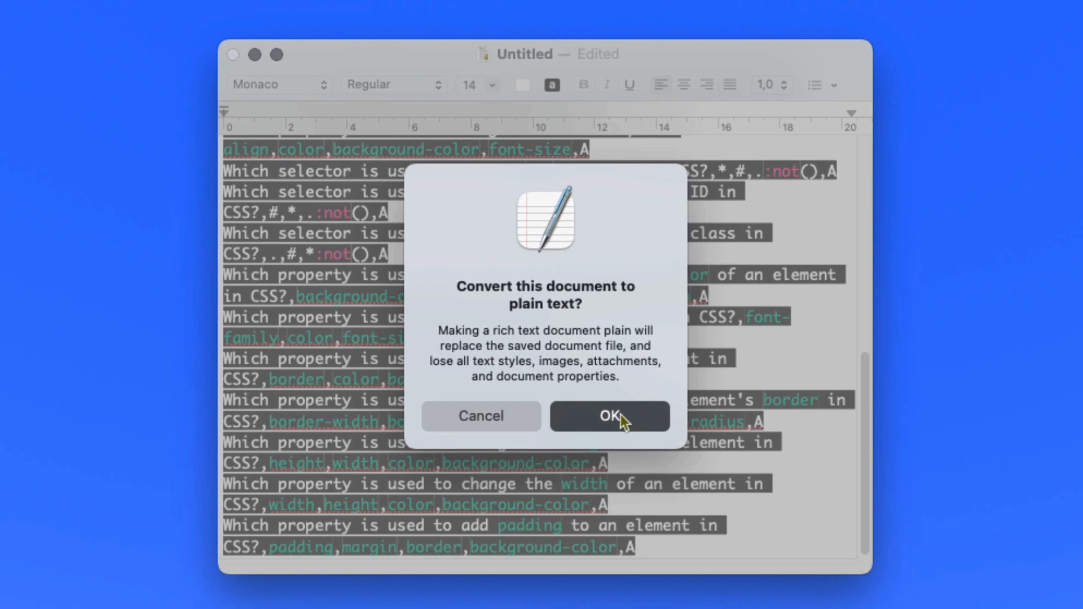
pyautogui.click(620, 415)
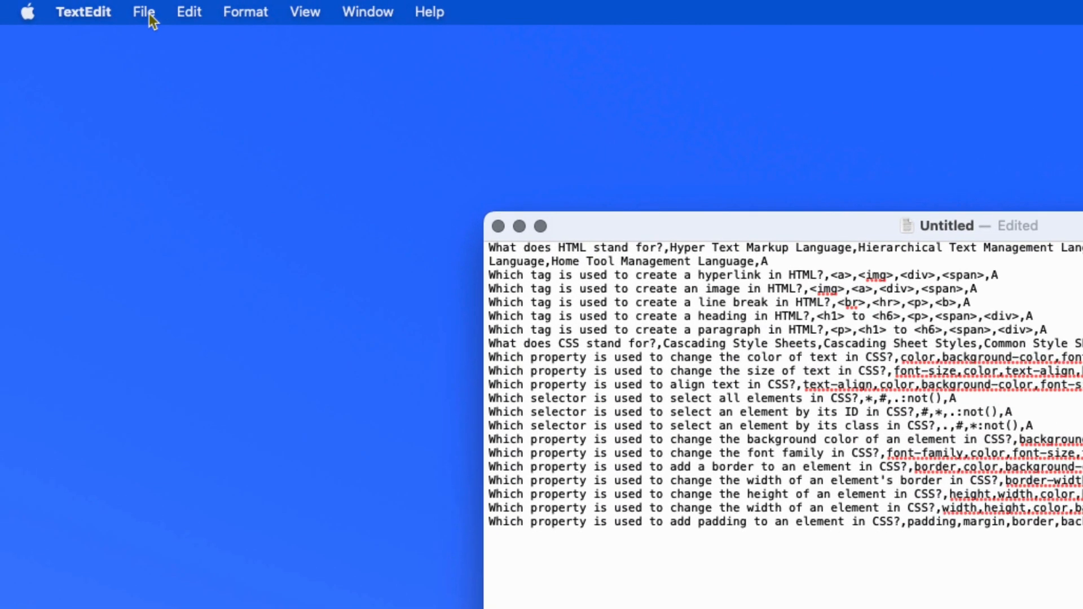
# Save the plain-text document to the Desktop as htmlquiz.csv
pyautogui.click(76, 7)
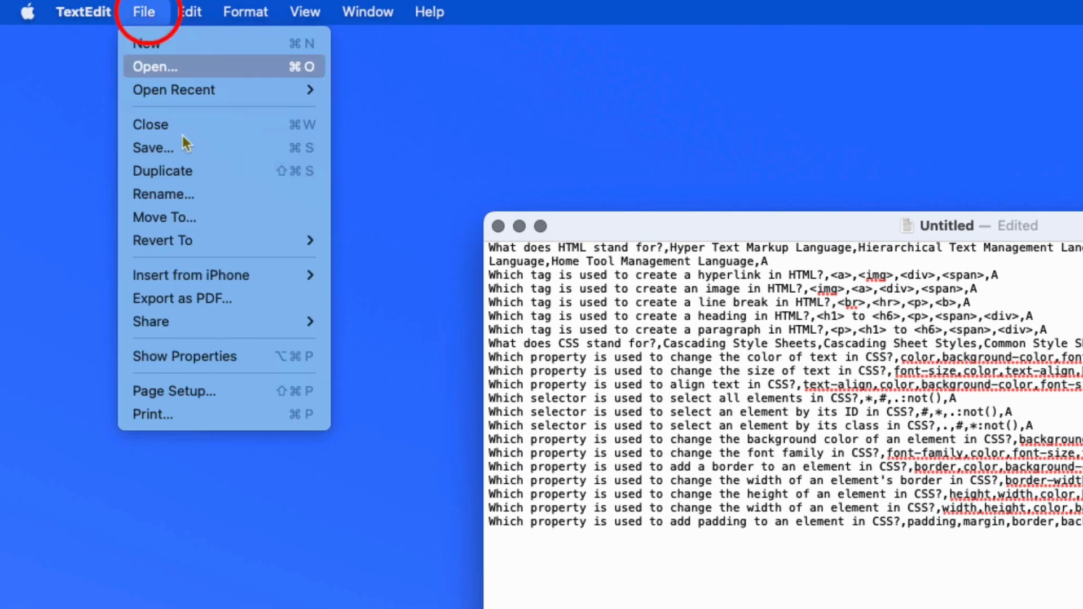
pyautogui.click(188, 150)
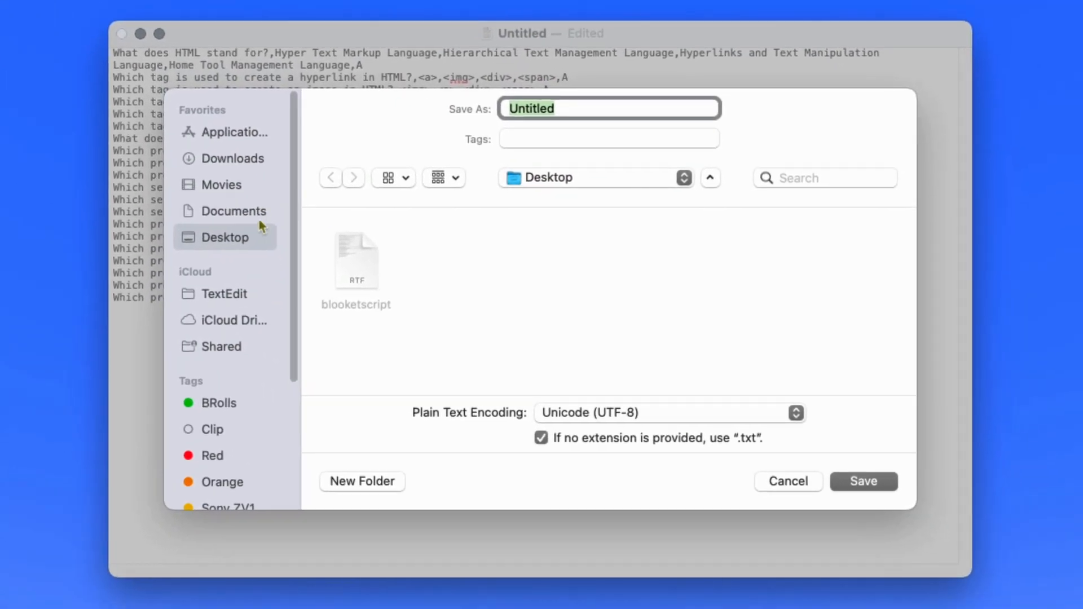
pyautogui.click(222, 241)
pyautogui.write('html')
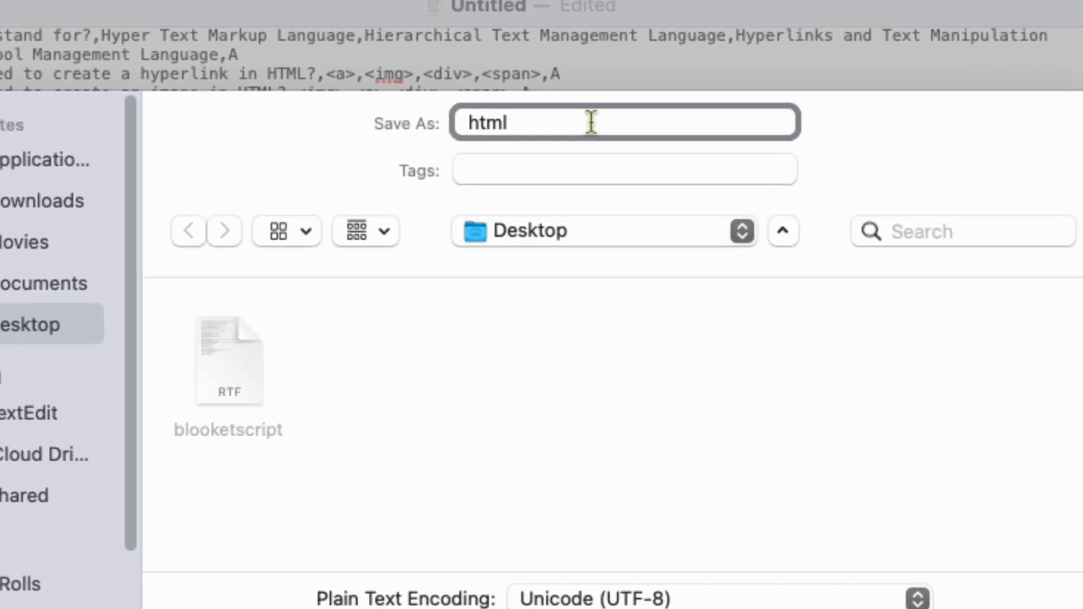
pyautogui.write('quiz.csv')
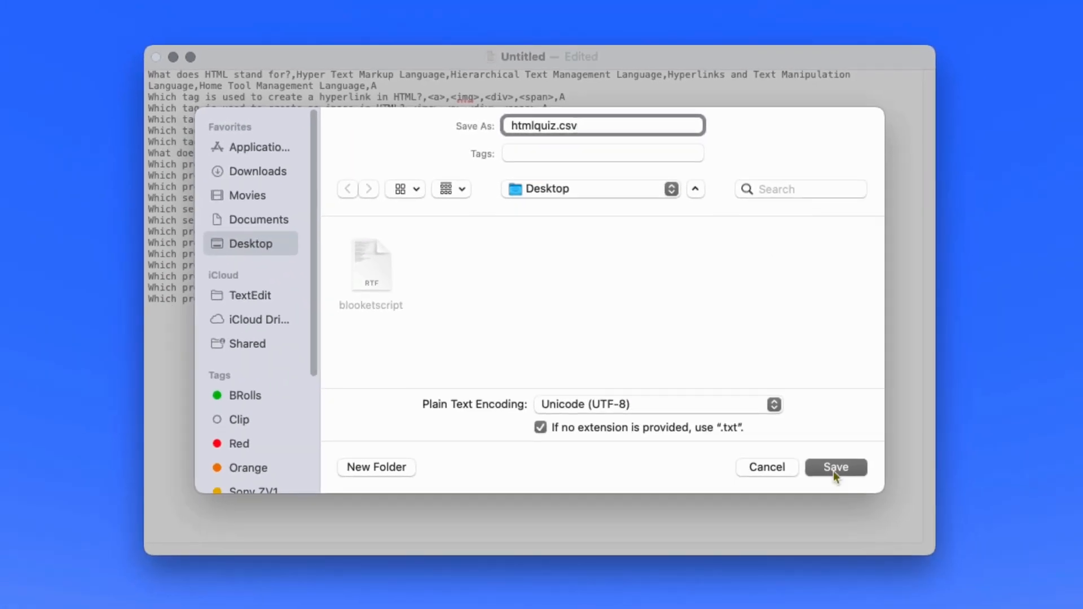
pyautogui.click(836, 469)
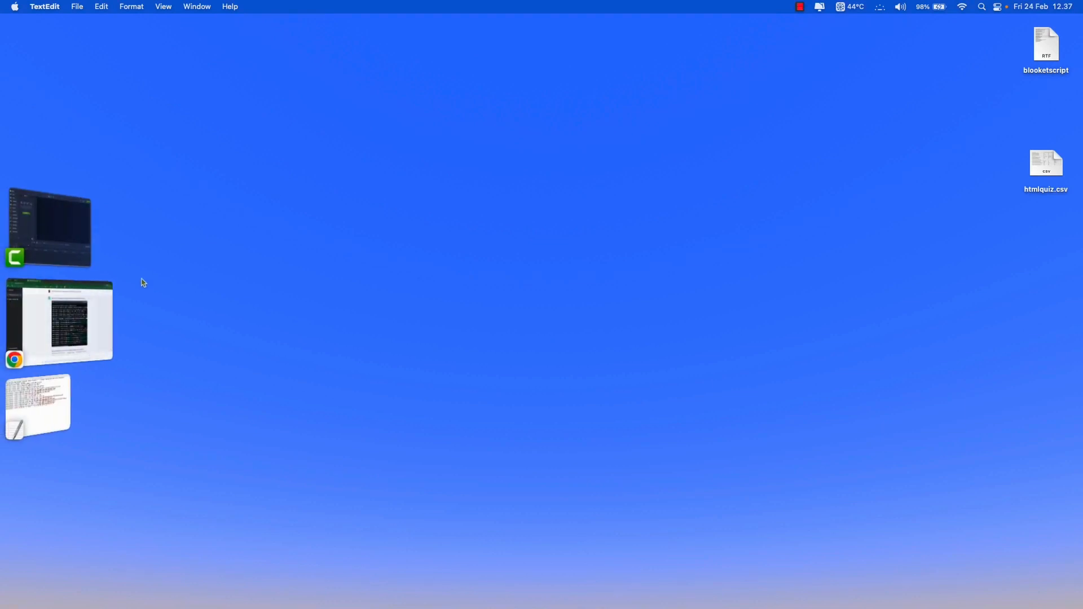
# Switch to Chrome, load gmail.com in a new tab and open Google Sheets from the Google apps there
pyautogui.click(56, 342)
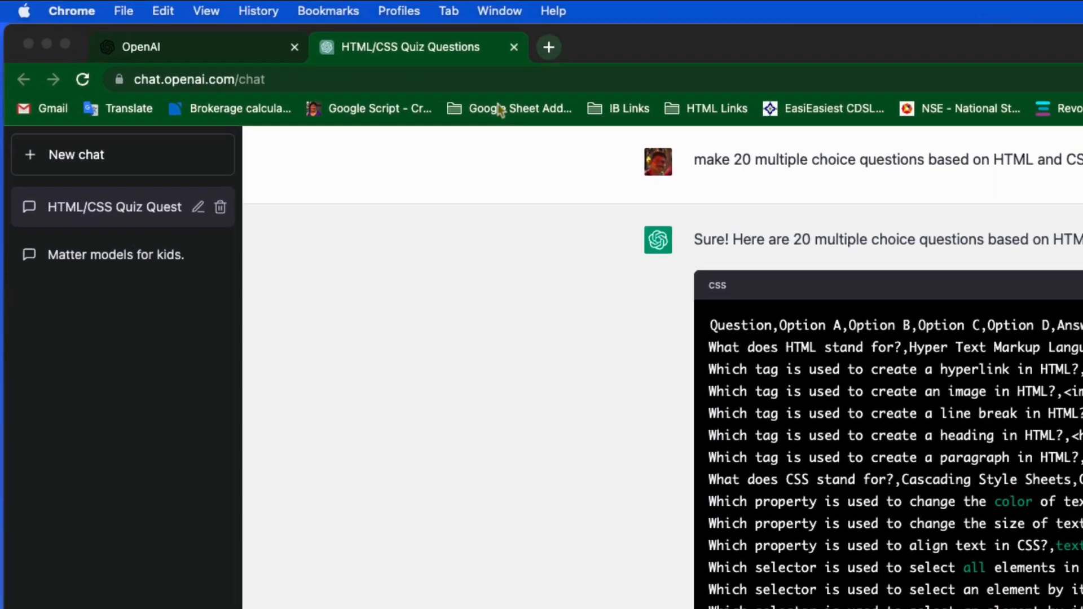
pyautogui.click(548, 47)
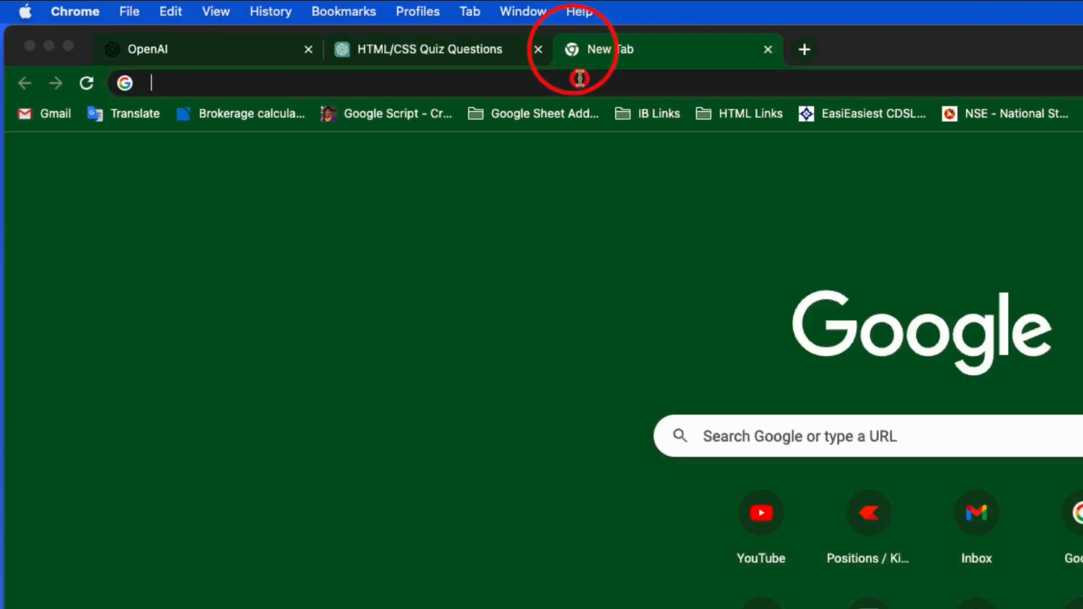
pyautogui.click(554, 75)
pyautogui.write('gmail.com')
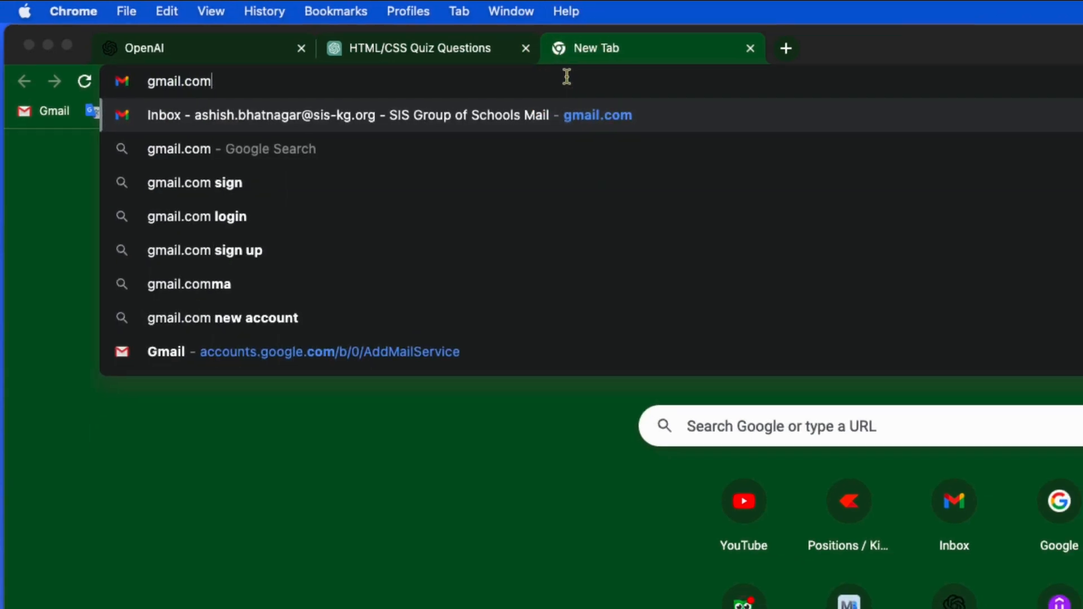
pyautogui.press('Return')
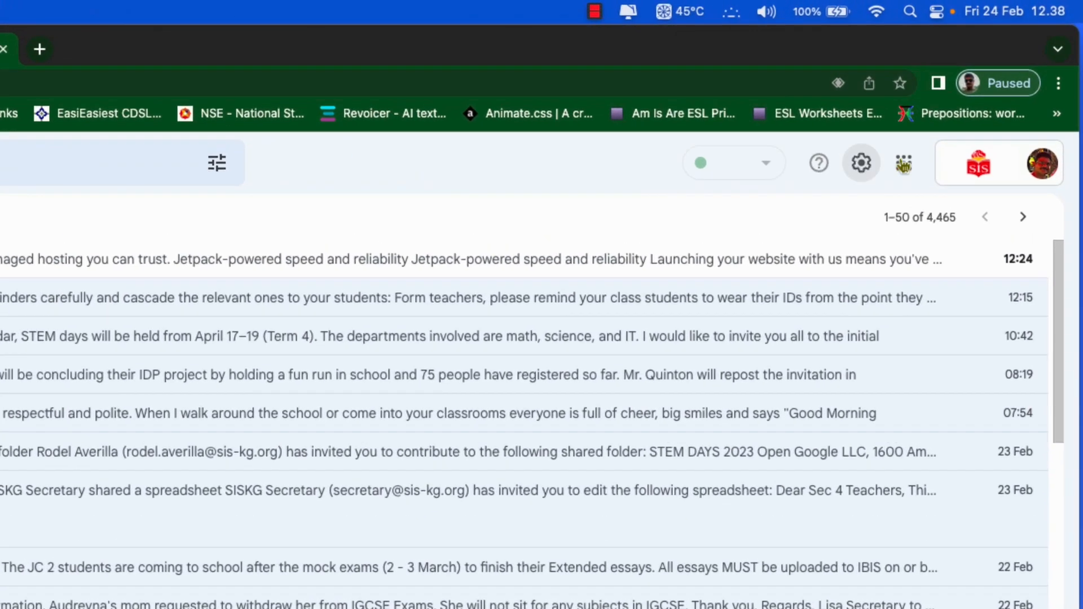
pyautogui.click(903, 164)
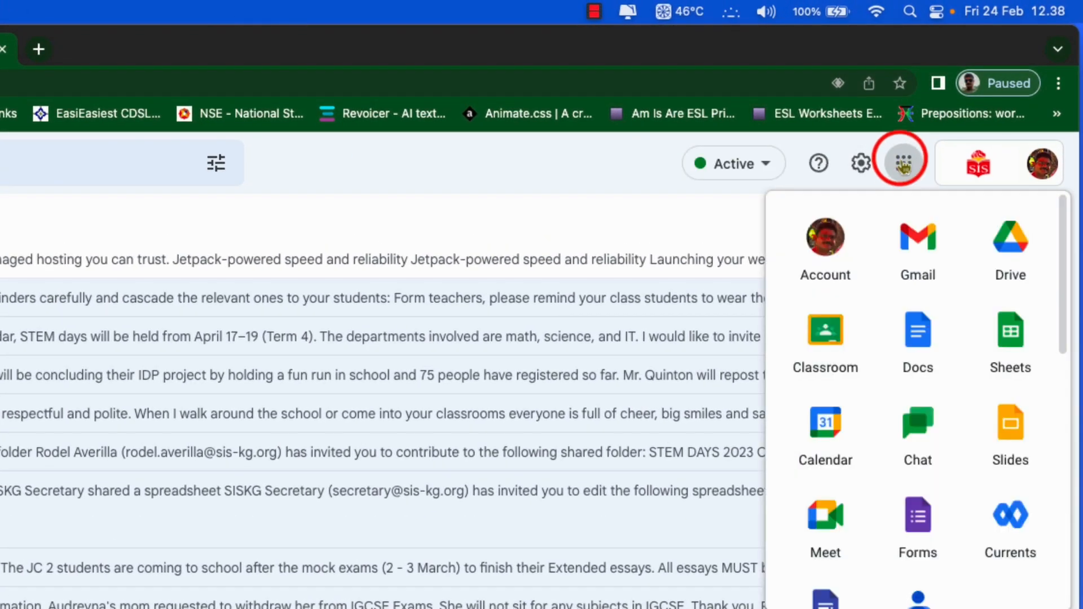
pyautogui.click(1010, 341)
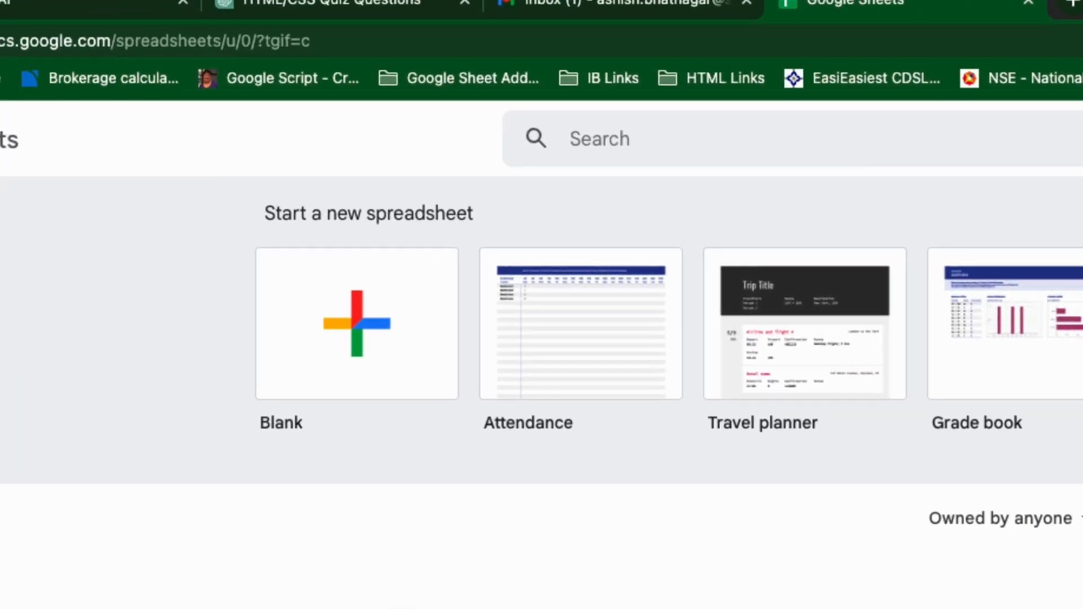
# Create a blank spreadsheet and upload htmlquiz.csv from the Desktop for import
pyautogui.click(421, 325)
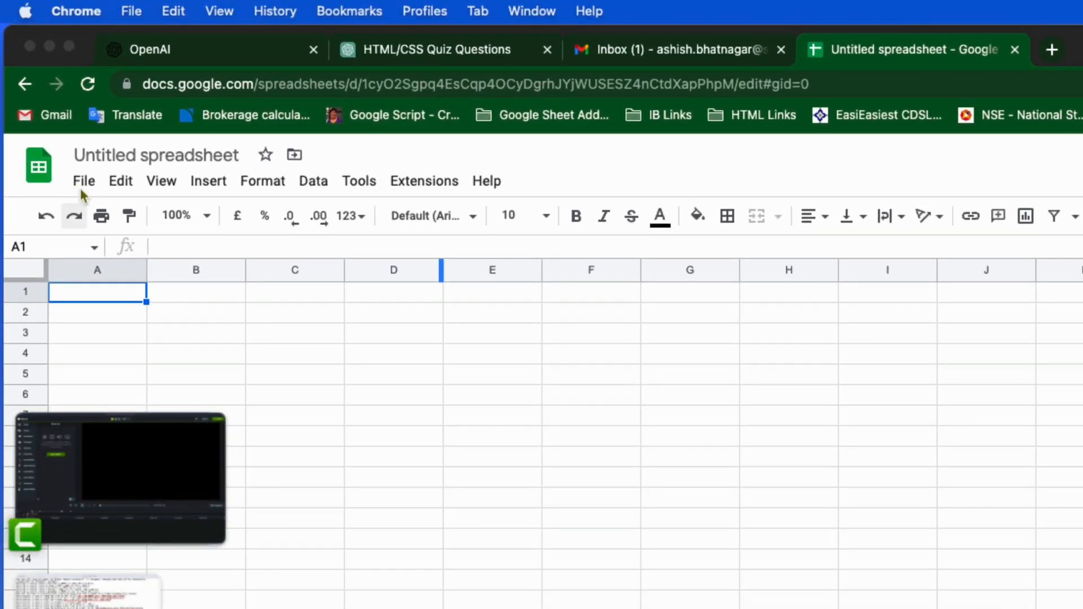
pyautogui.click(83, 181)
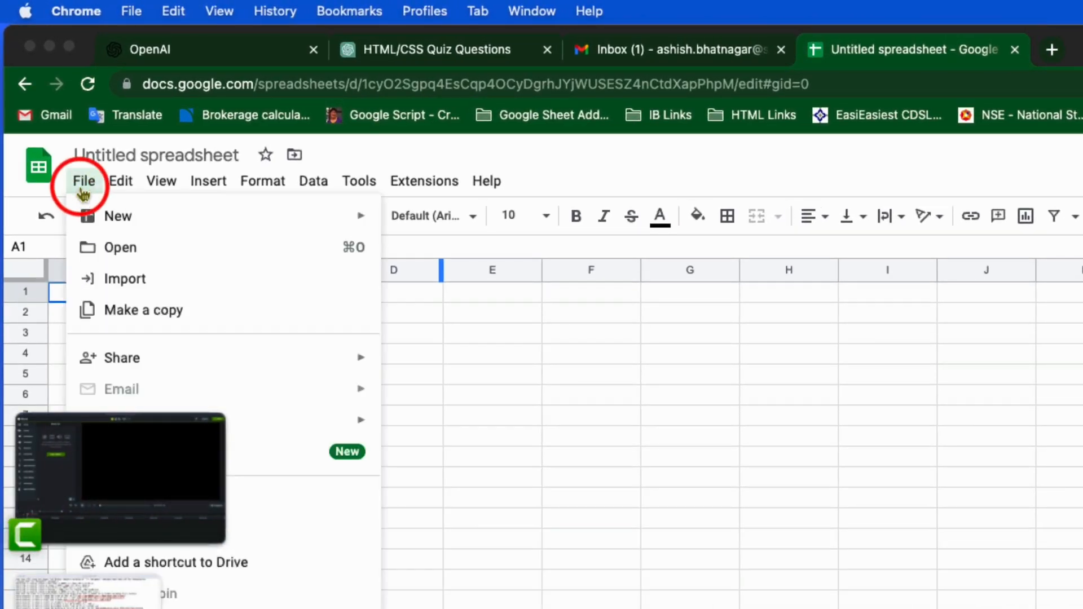
pyautogui.click(286, 287)
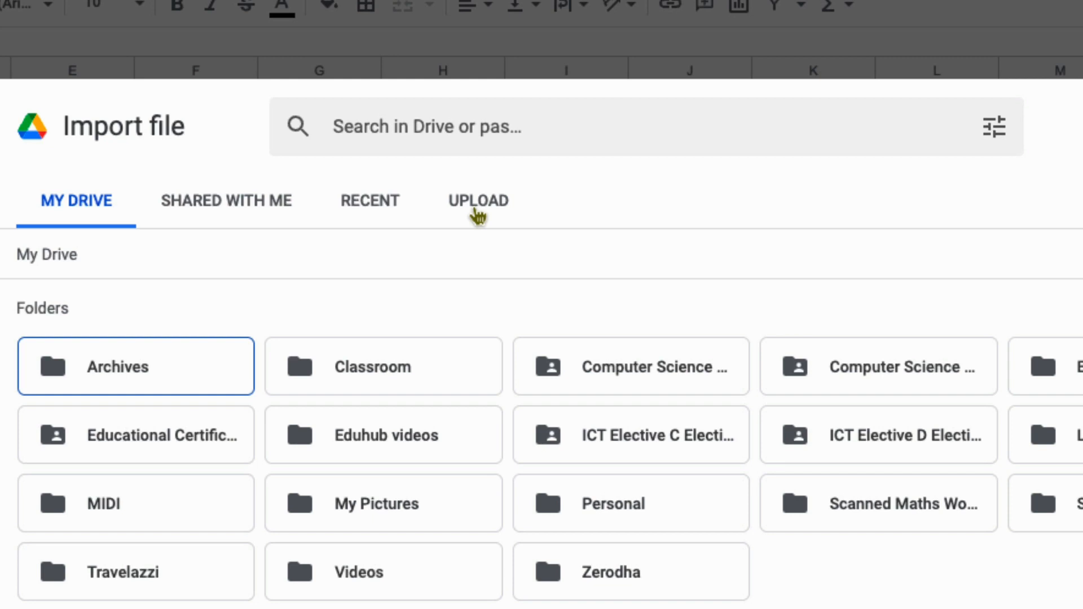
pyautogui.click(477, 214)
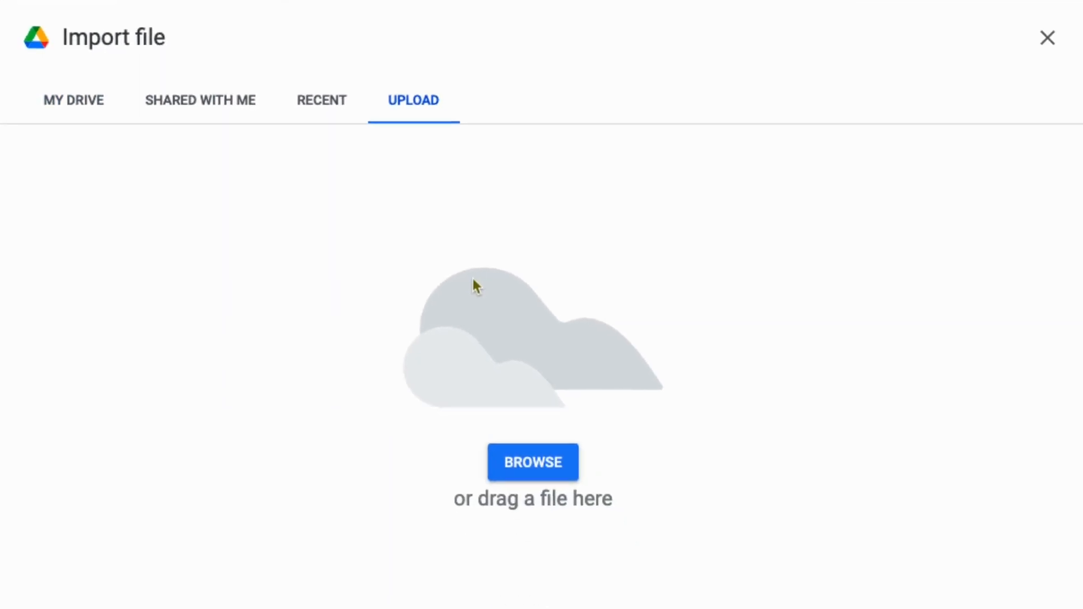
pyautogui.click(534, 462)
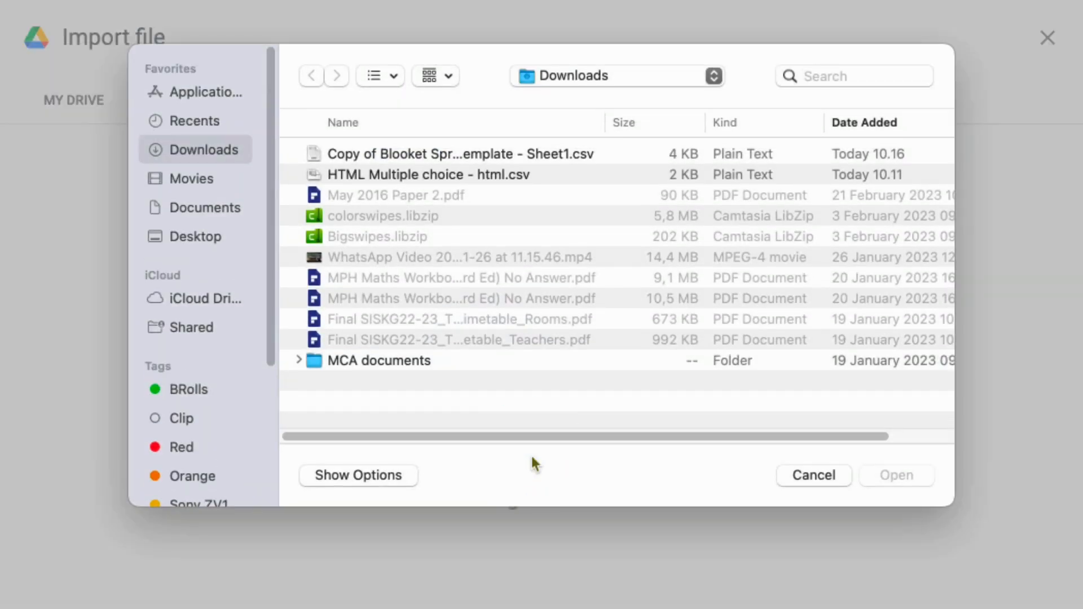
pyautogui.click(201, 235)
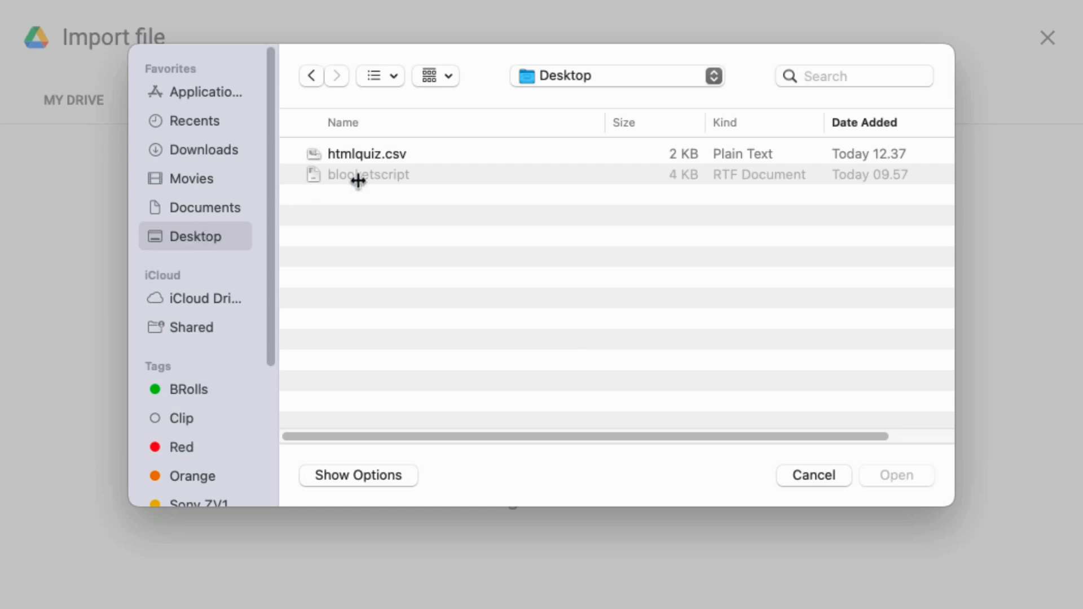
pyautogui.click(427, 156)
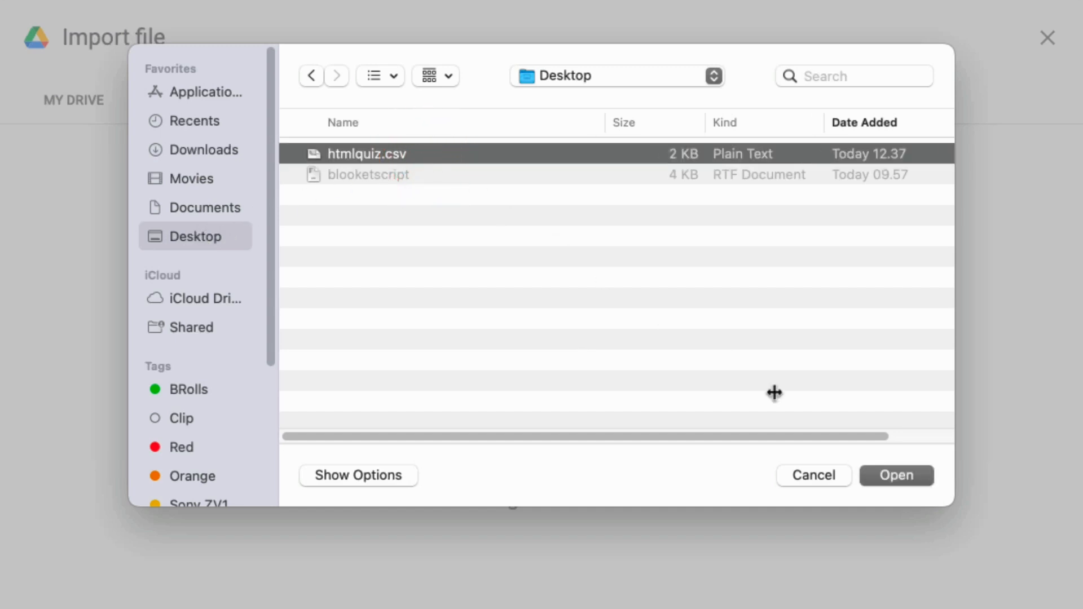
pyautogui.click(902, 477)
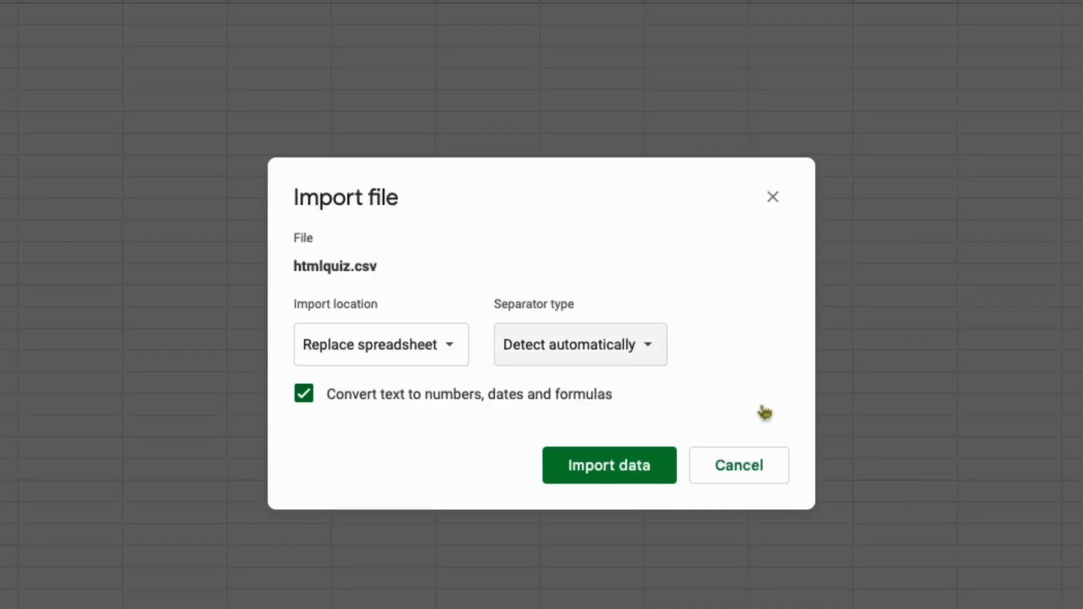
# Import the file with Comma as the separator and without converting text to numbers, dates and formulas
pyautogui.click(652, 354)
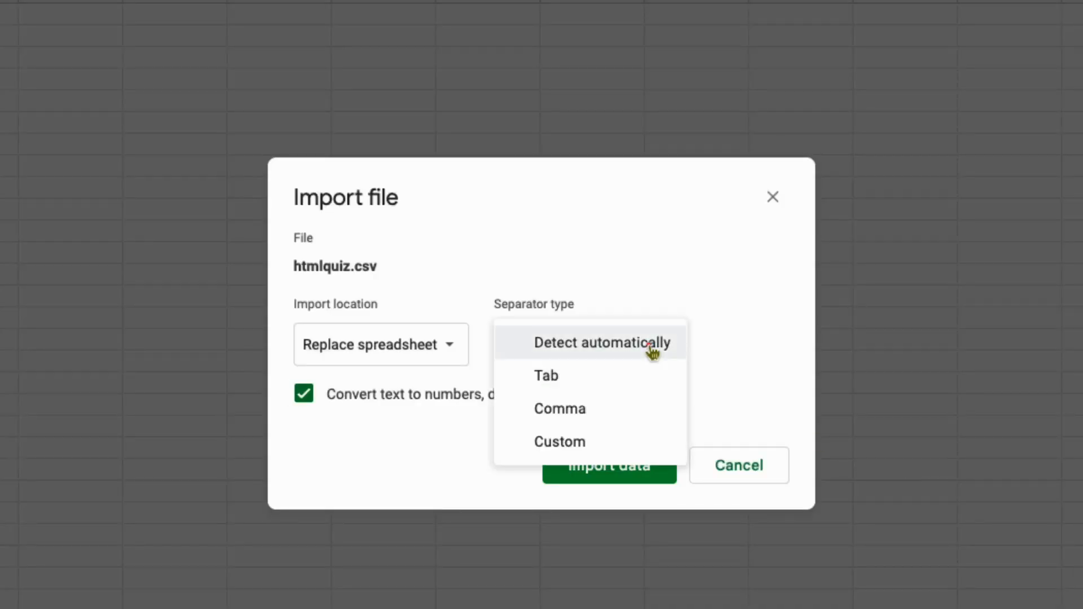
pyautogui.click(648, 415)
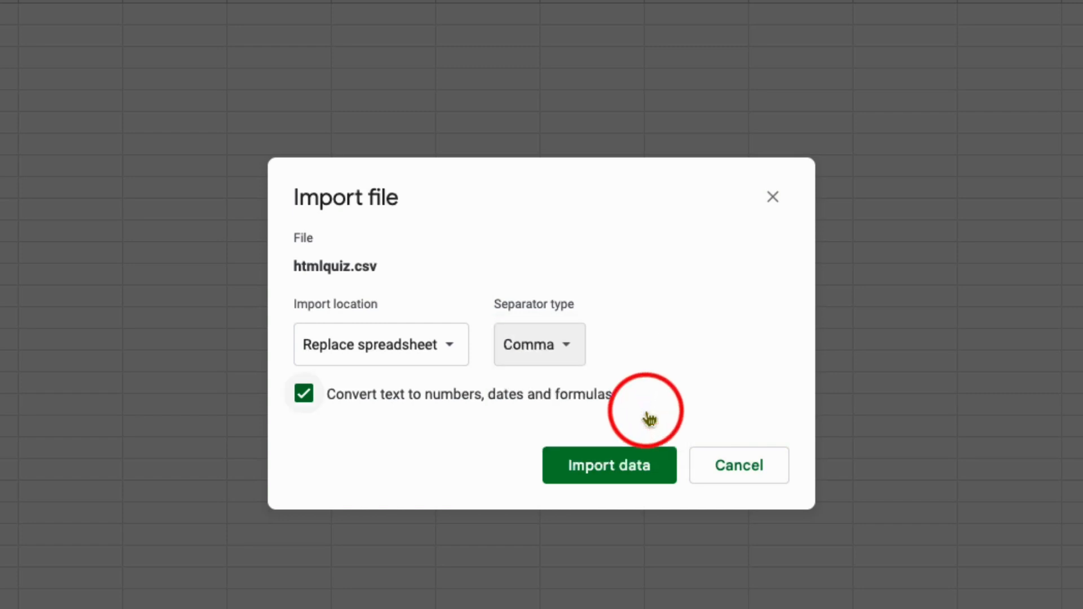
pyautogui.click(304, 395)
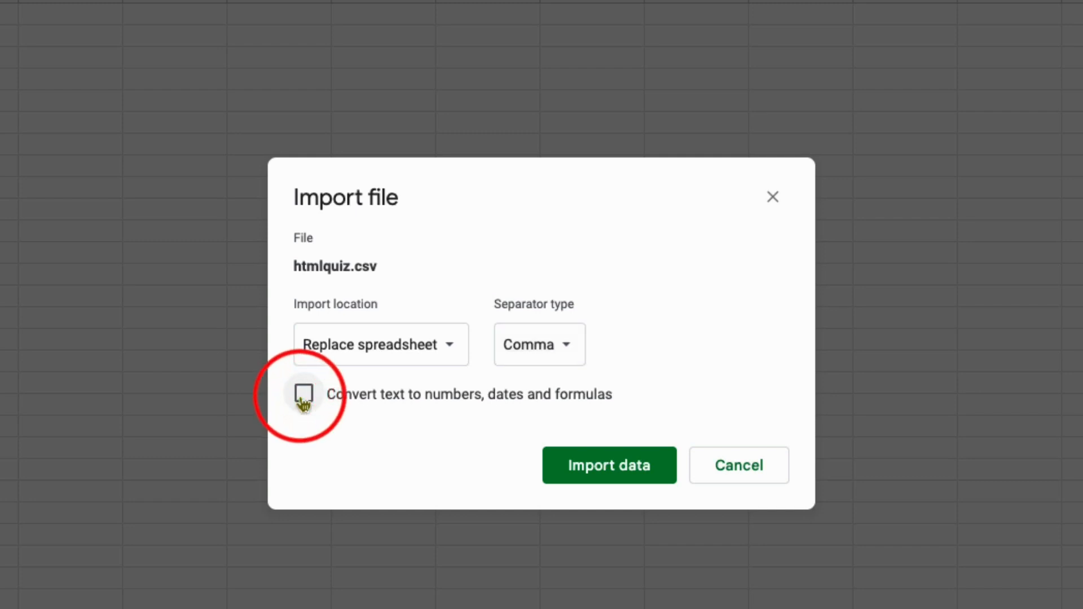
pyautogui.click(610, 470)
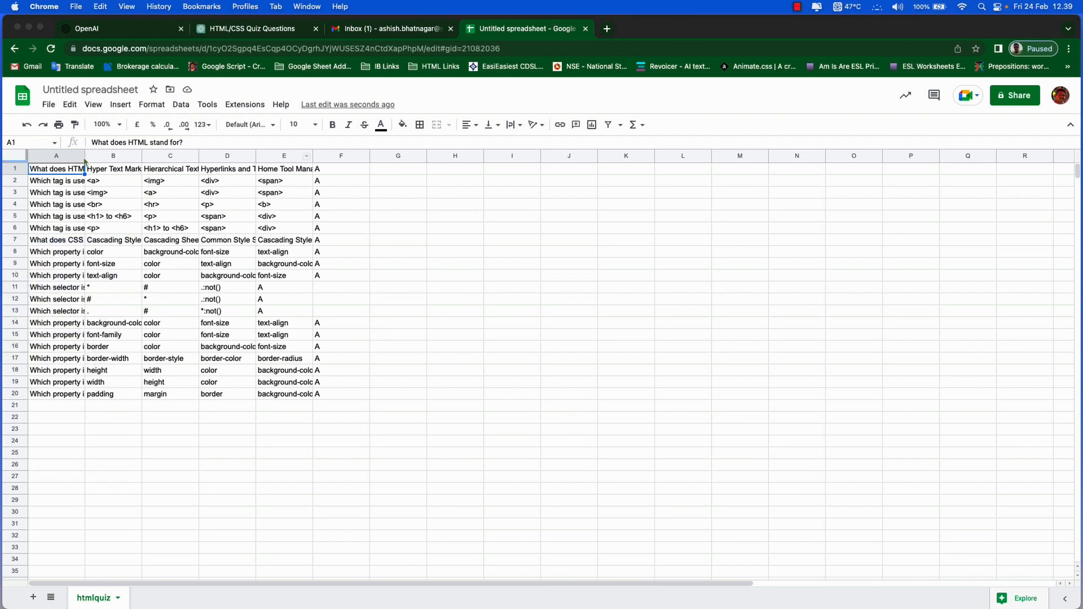
# Widen column A to fit the full question texts and select the first answer cell, F1
pyautogui.moveTo(83, 157); pyautogui.dragTo(236, 156)
pyautogui.moveTo(329, 176); pyautogui.dragTo(331, 176)
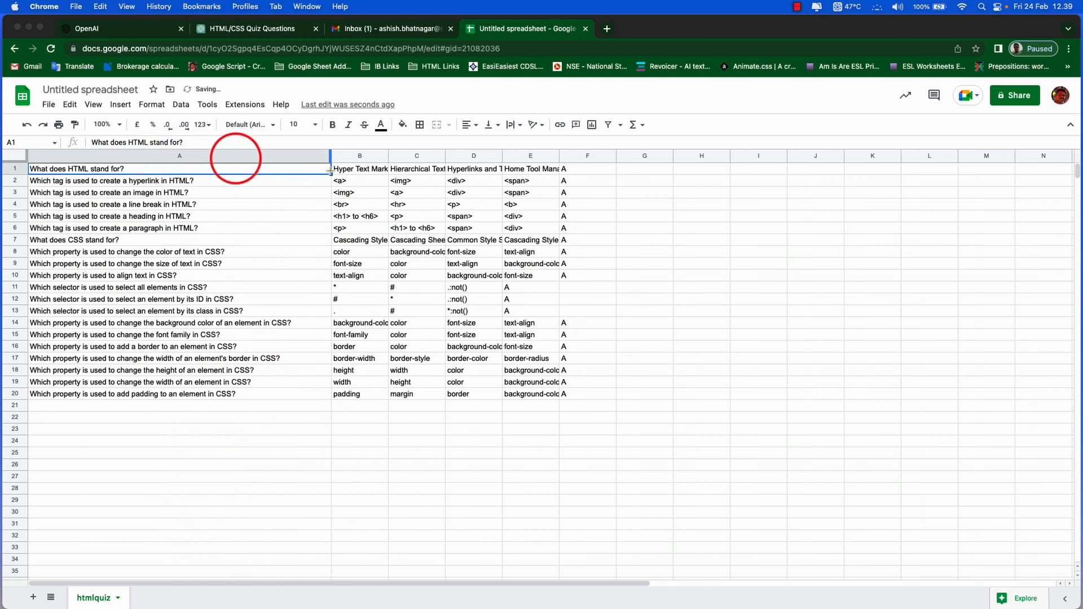
pyautogui.click(562, 171)
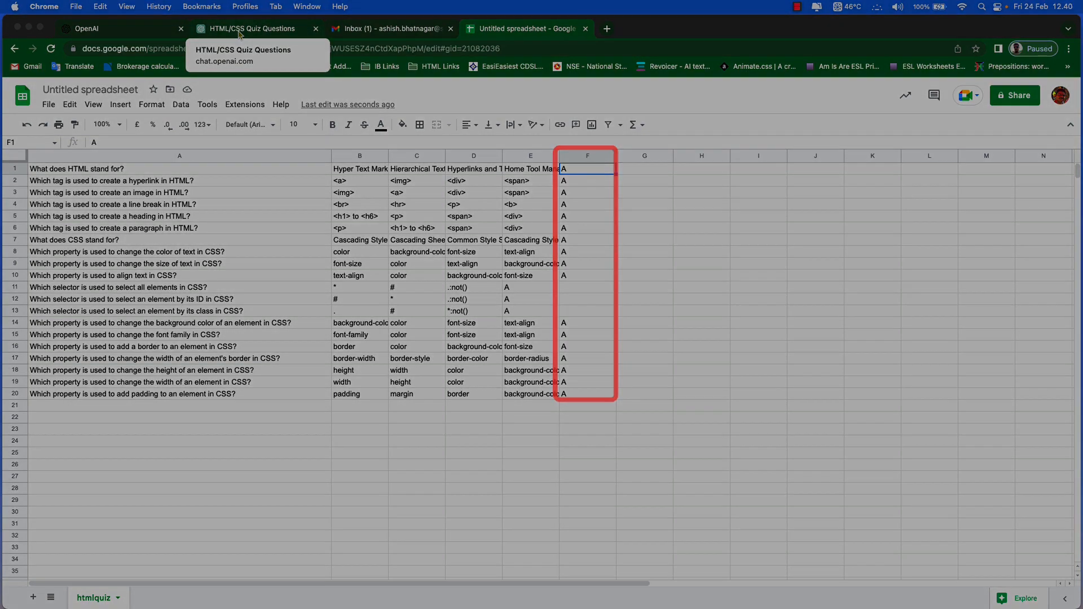
# Return to the ChatGPT quiz conversation and send the prompt "put the correct answers at random positions"
pyautogui.click(238, 30)
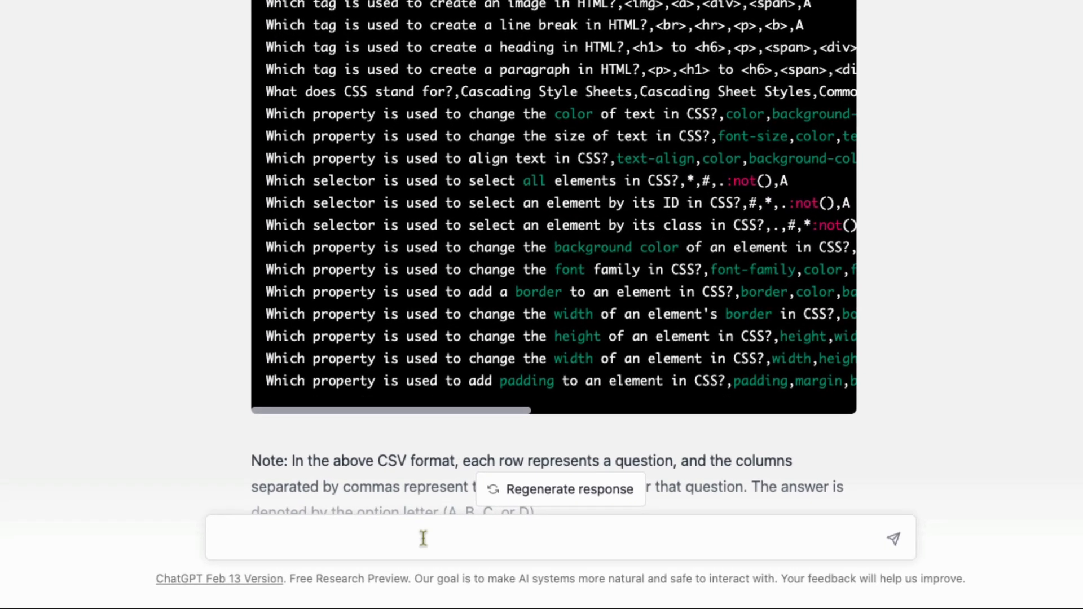
pyautogui.click(494, 557)
pyautogui.scroll(-3, 479, 554)
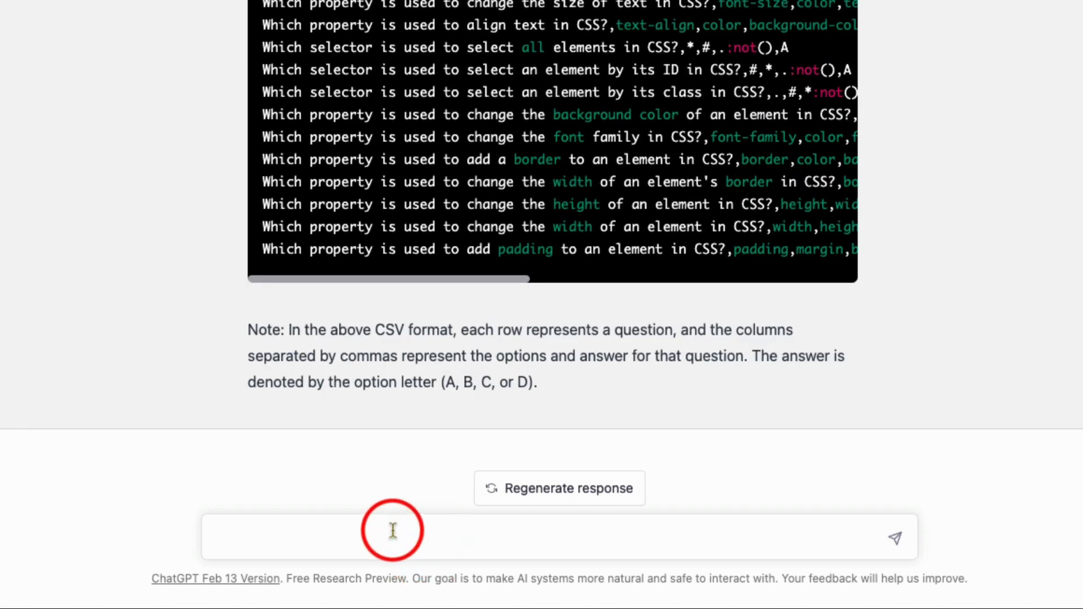
pyautogui.write('p')
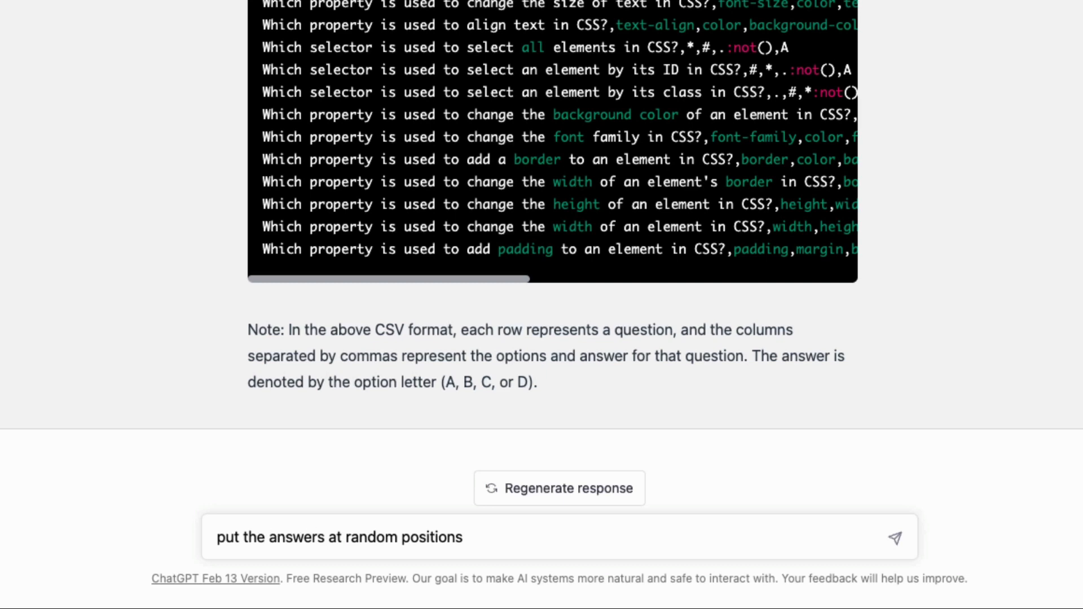
pyautogui.write('correct')
pyautogui.click(374, 537)
pyautogui.press('BackSpace')
pyautogui.press('Return')
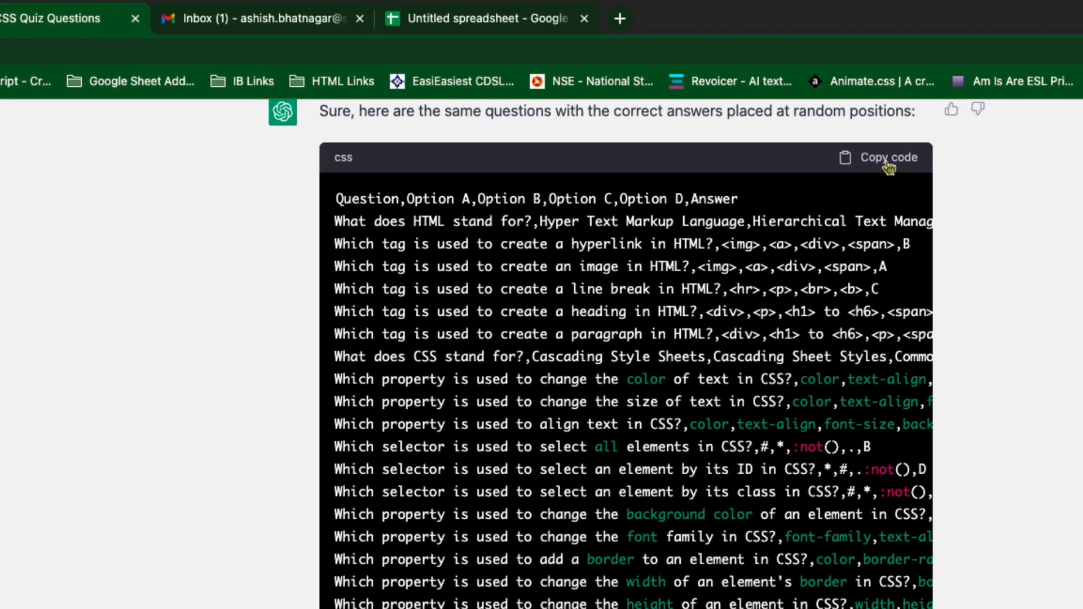
# Copy the new ChatGPT quiz code, replace all text of htmlquiz.csv in TextEdit with it and save the file
pyautogui.click(903, 163)
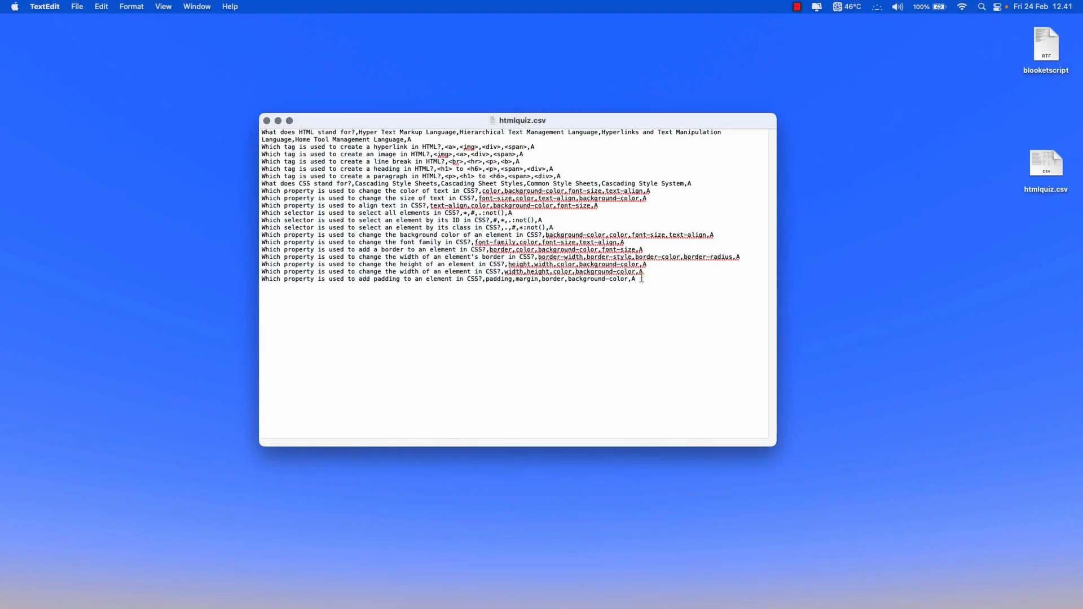
pyautogui.moveTo(642, 278); pyautogui.dragTo(258, 129)
pyautogui.press('BackSpace')
pyautogui.click(133, 7)
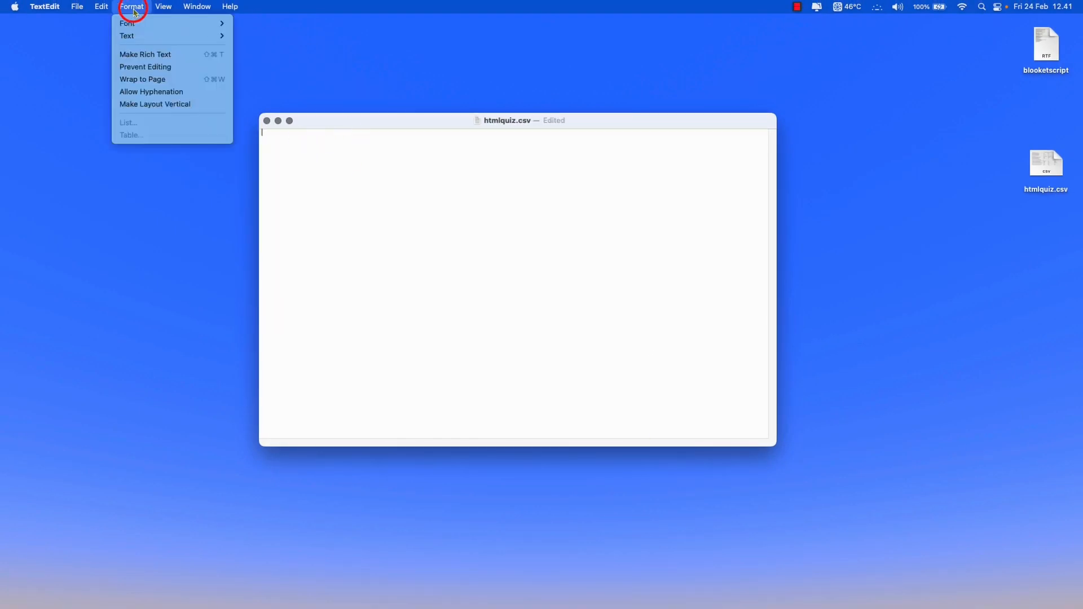
pyautogui.moveTo(102, 6)
pyautogui.click(150, 80)
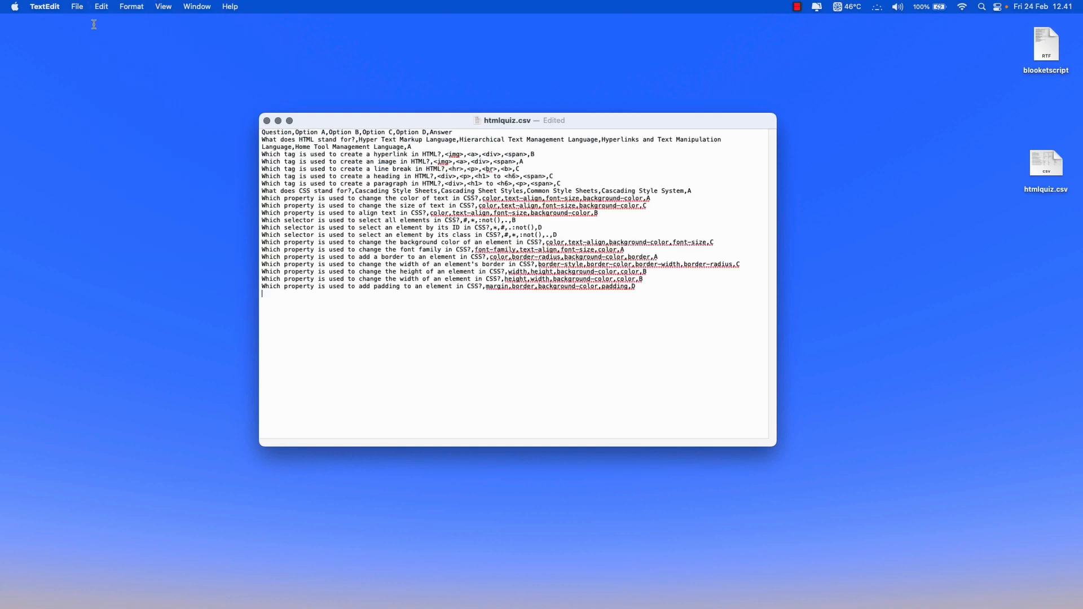
pyautogui.click(77, 7)
pyautogui.click(113, 77)
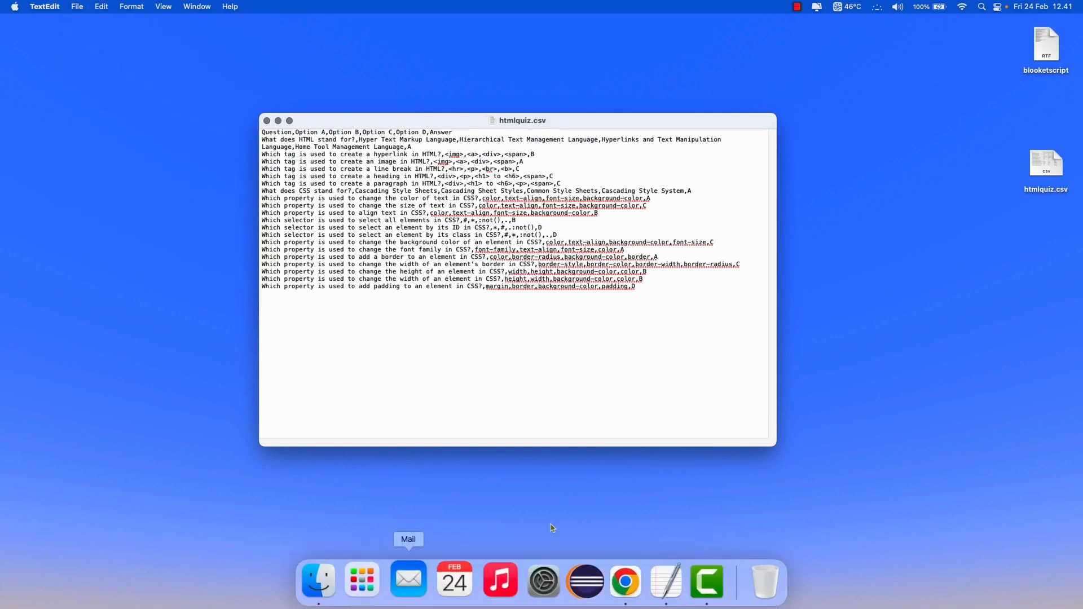
# Switch back to the spreadsheet in Chrome and clear all the previously imported quiz data
pyautogui.click(612, 580)
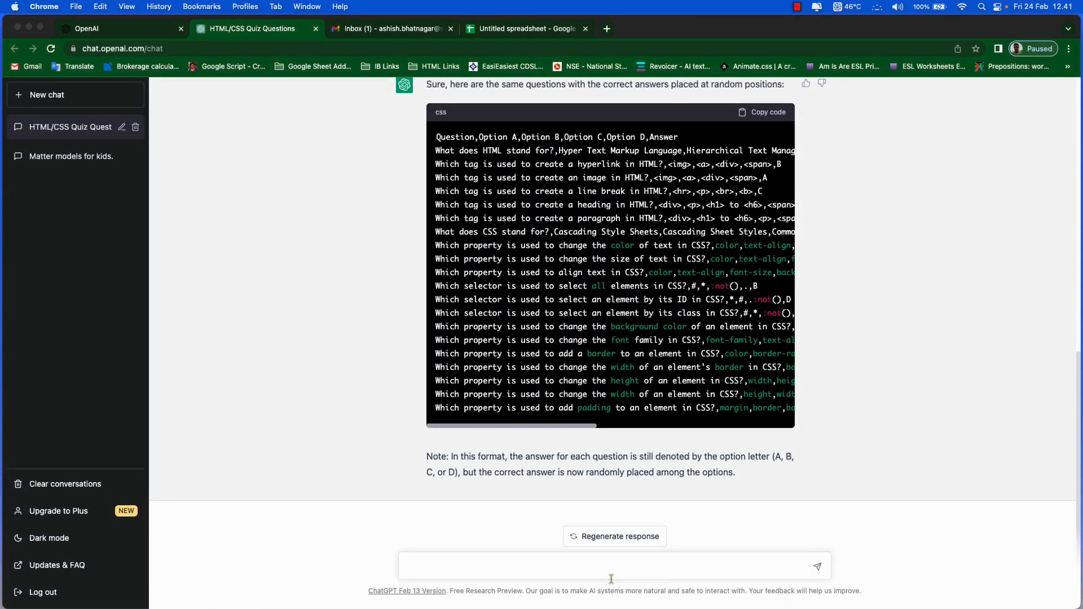
pyautogui.click(498, 29)
pyautogui.hotkey('ctrl', 'a')
pyautogui.press('Delete')
pyautogui.click(125, 169)
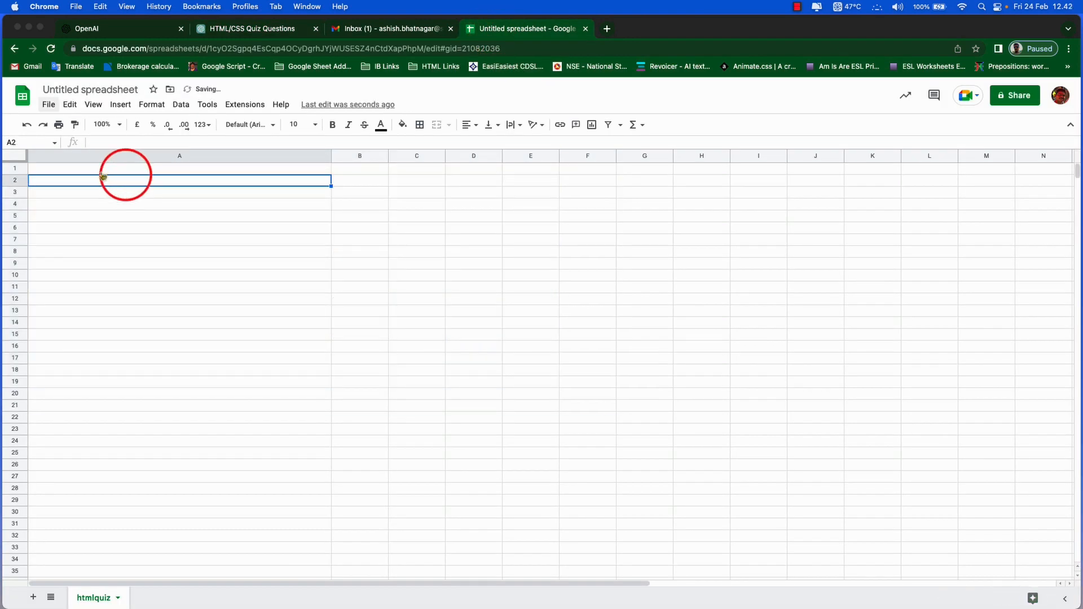
# Upload the updated htmlquiz.csv from the Desktop for import into the spreadsheet
pyautogui.click(48, 104)
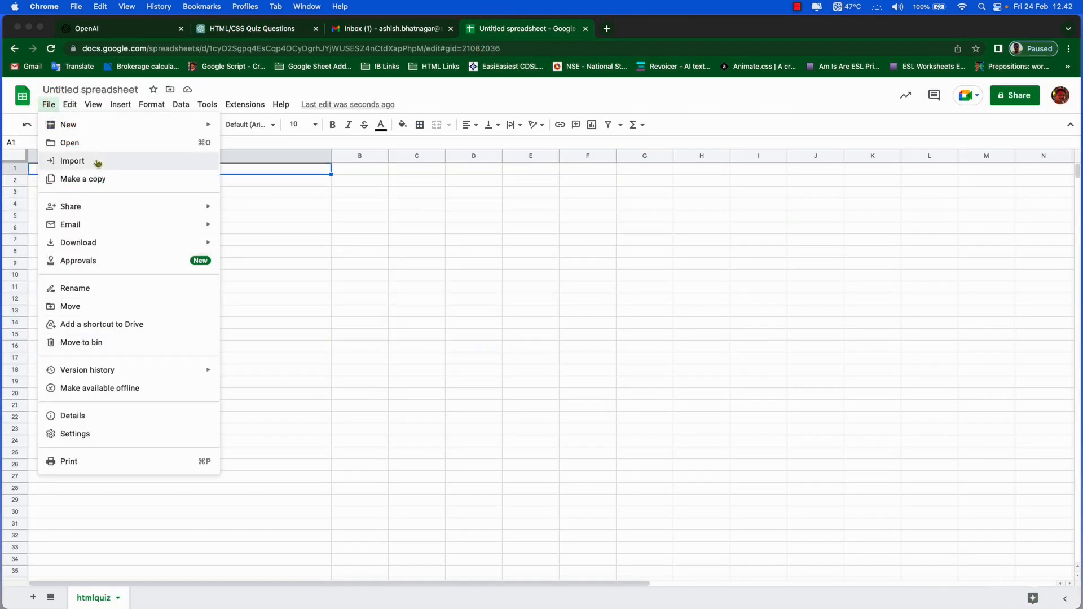
pyautogui.click(136, 160)
pyautogui.click(472, 216)
pyautogui.click(526, 411)
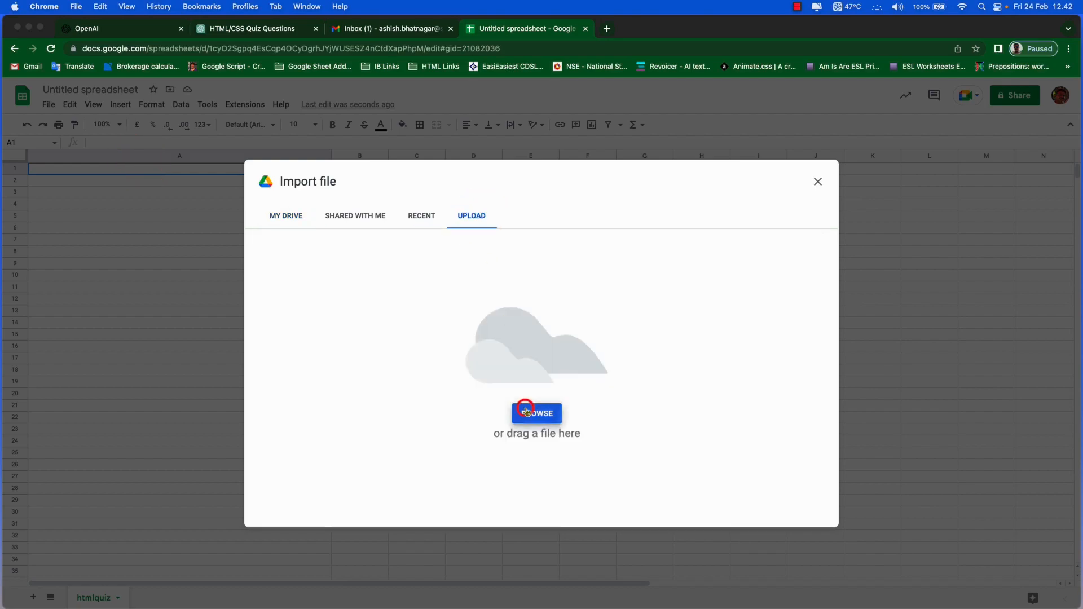
pyautogui.click(448, 246)
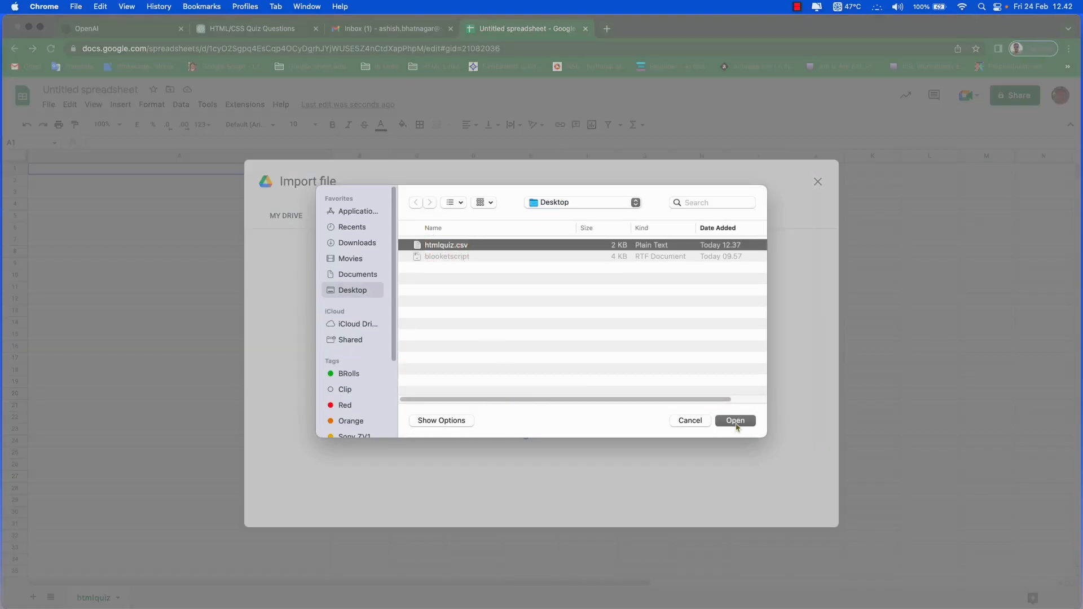
pyautogui.click(736, 421)
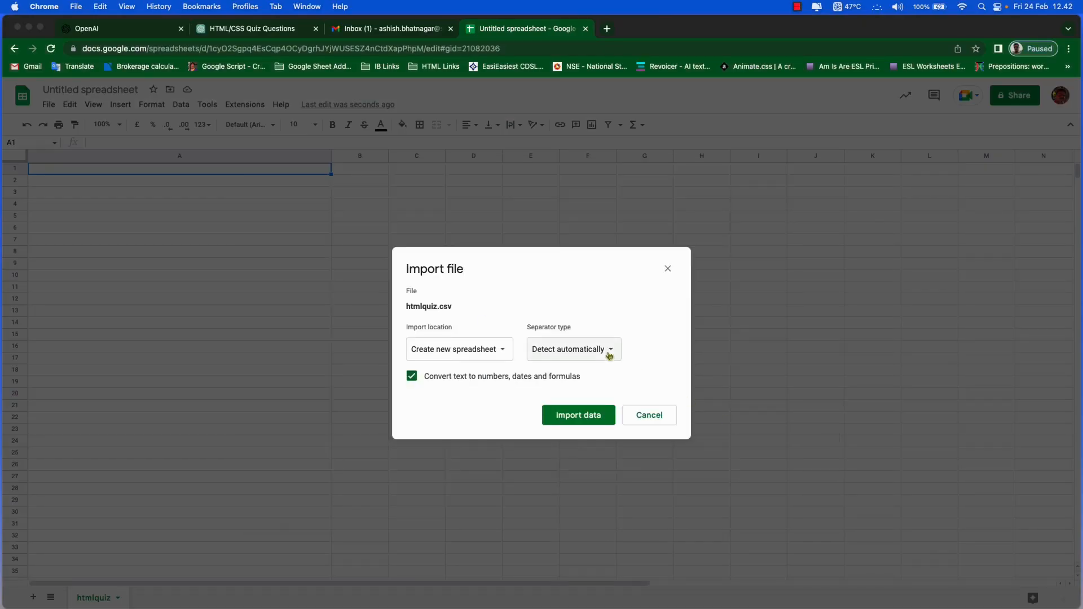
# Import the data as Replace current sheet with Comma as the separator and text conversion turned off
pyautogui.click(608, 350)
pyautogui.click(600, 384)
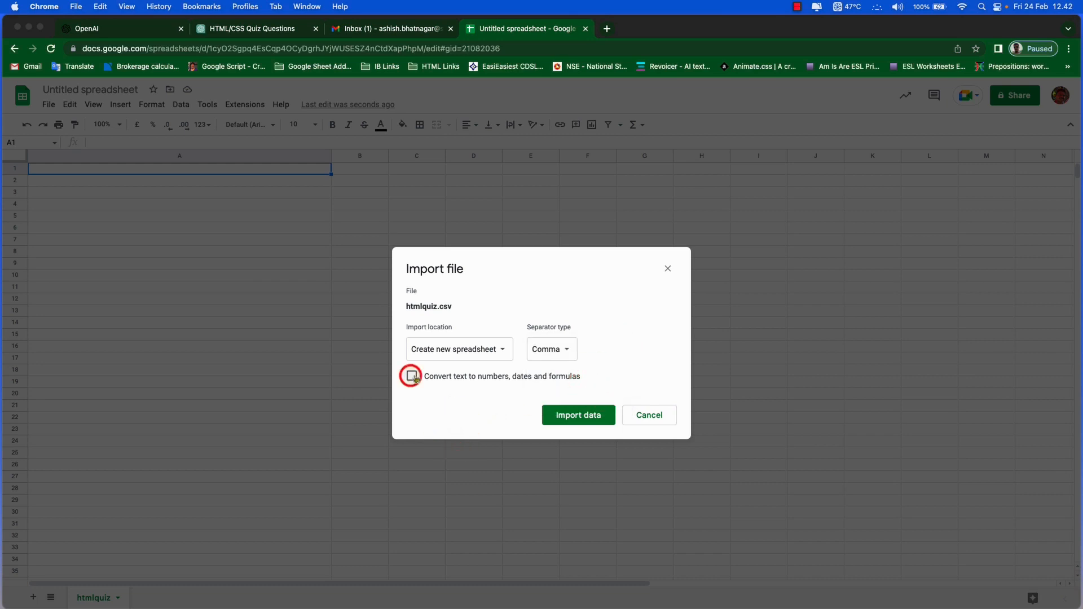
pyautogui.click(485, 355)
pyautogui.click(475, 402)
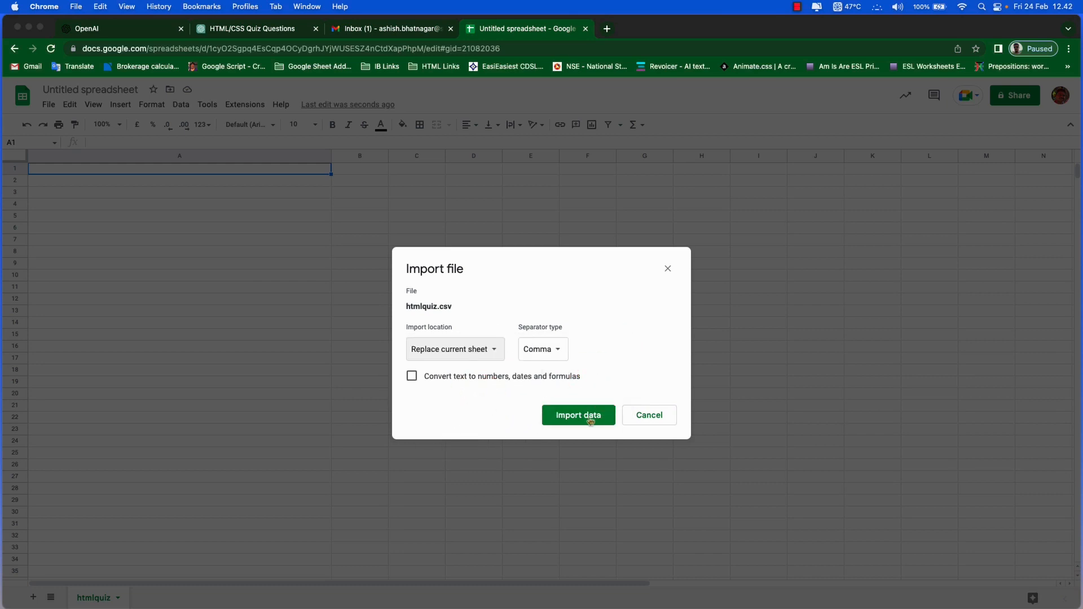
pyautogui.click(581, 416)
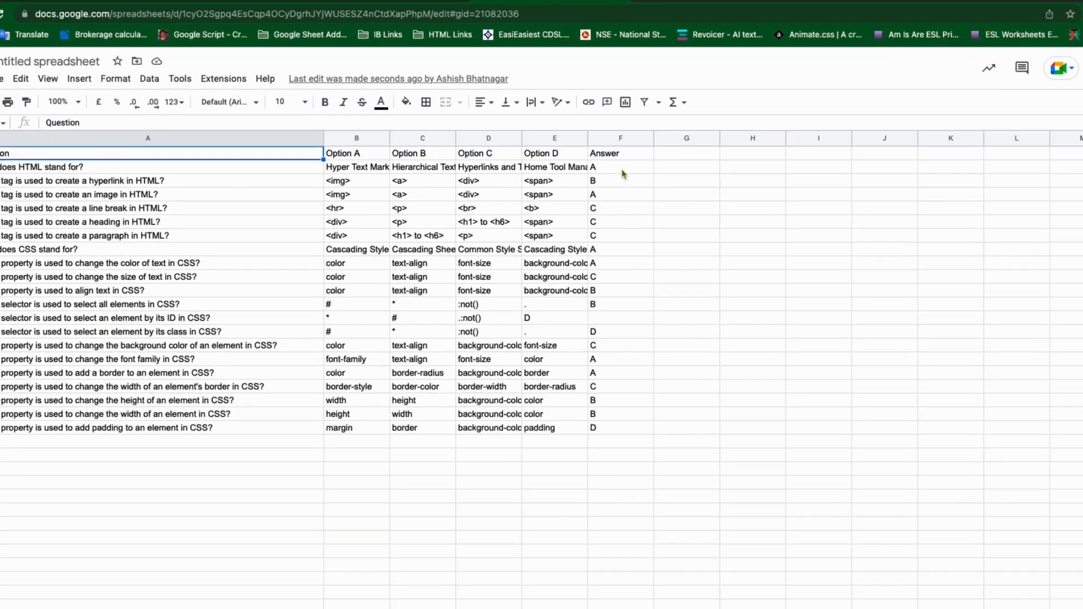
# Replace the answer letters in F2:F6 with the numbers 1, 2, 1, 3 and 3
pyautogui.click(590, 185)
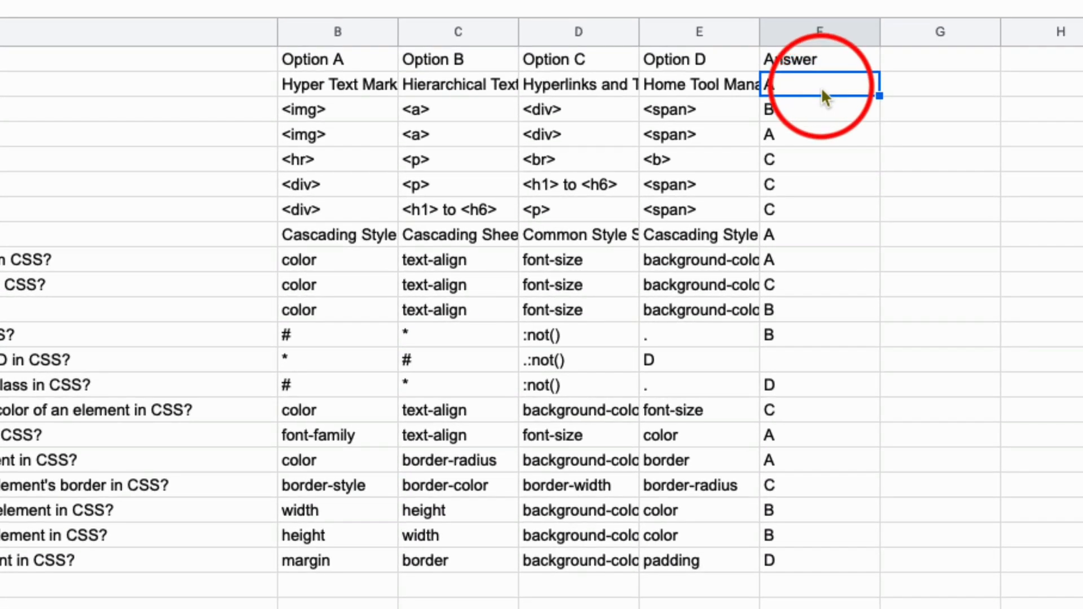
pyautogui.write('1')
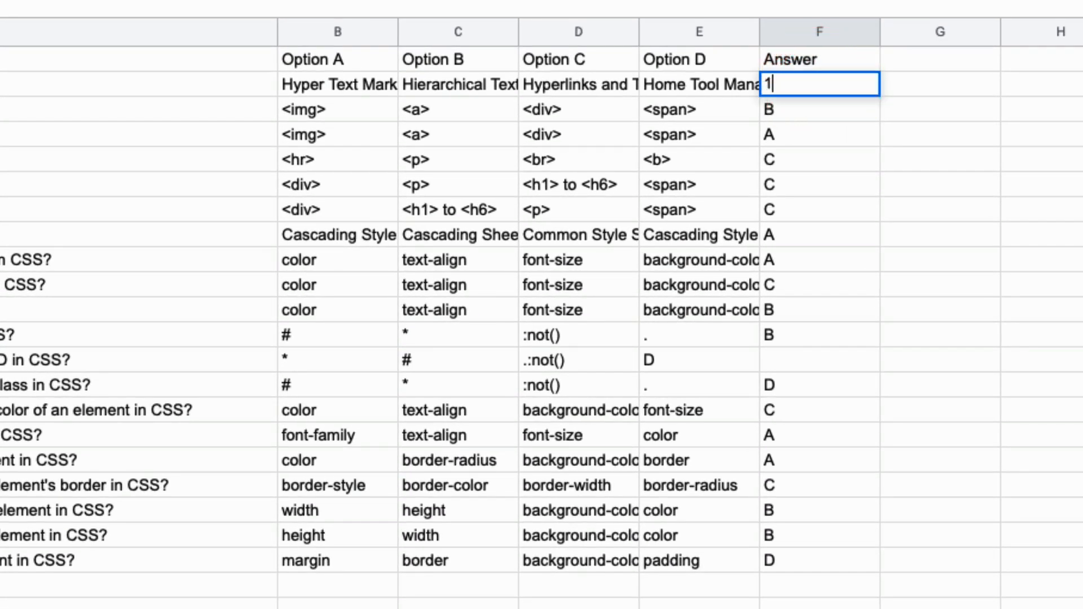
pyautogui.press('Return')
pyautogui.write('2')
pyautogui.press('Return')
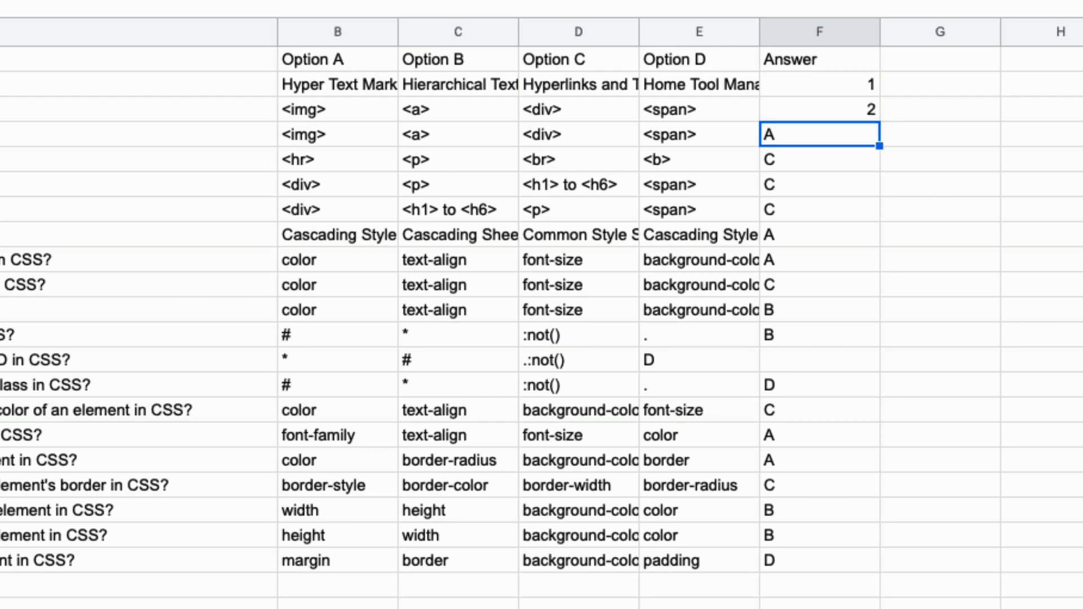
pyautogui.write('1')
pyautogui.press('Return')
pyautogui.write('3')
pyautogui.press('Return')
pyautogui.write('3')
pyautogui.press('Return')
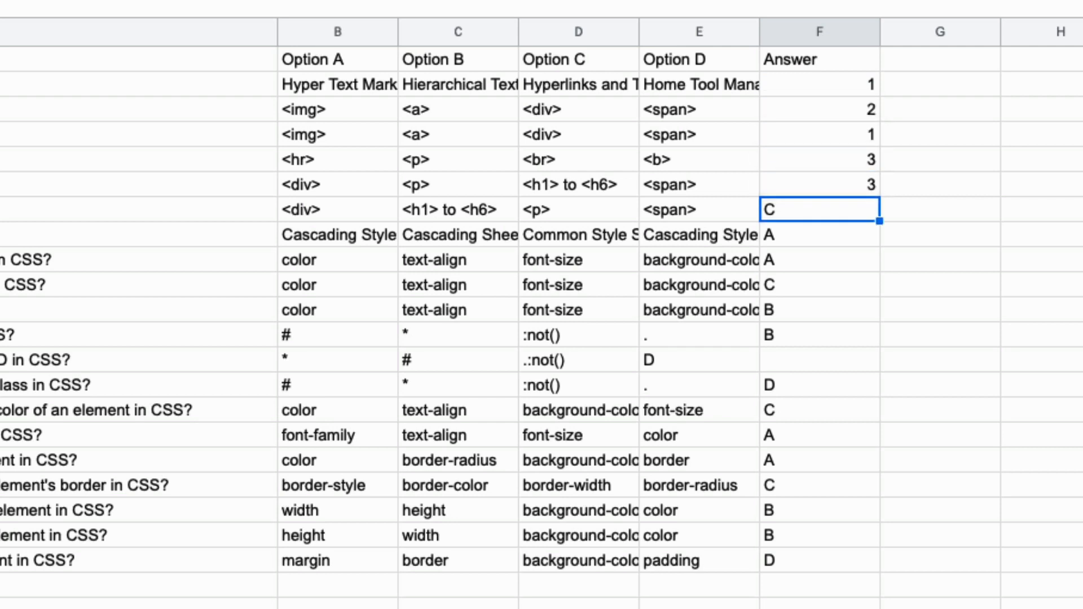
# Replace the answer letters in F7:F11 with the numbers 3, 1, 1, 3 and 2
pyautogui.write('3')
pyautogui.press('Return')
pyautogui.write('1')
pyautogui.press('Return')
pyautogui.write('1')
pyautogui.press('Return')
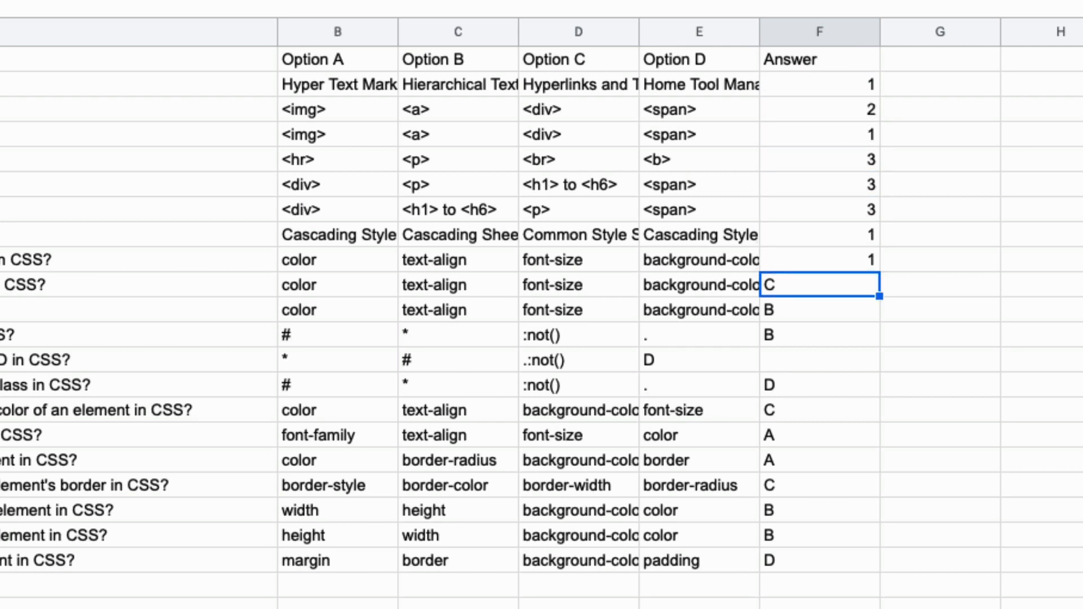
pyautogui.write('3')
pyautogui.press('Return')
pyautogui.write('2')
pyautogui.press('Return')
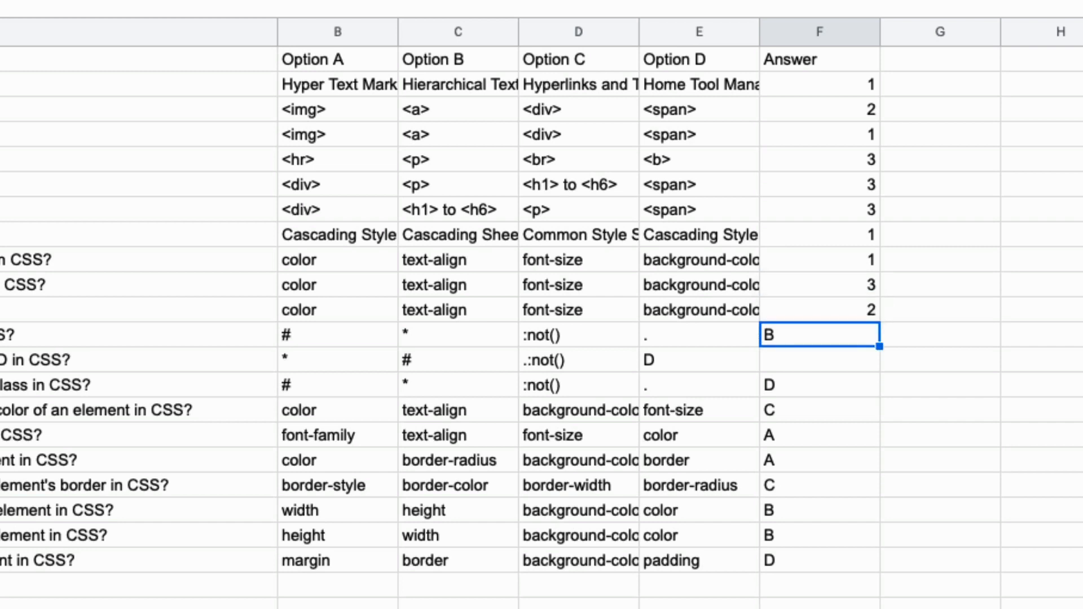
# Set the answer in F12 to 2, skip the empty F13, and set F14 to 4 and F15 to 3
pyautogui.write('2')
pyautogui.press('Return')
pyautogui.press('Return')
pyautogui.press('Return')
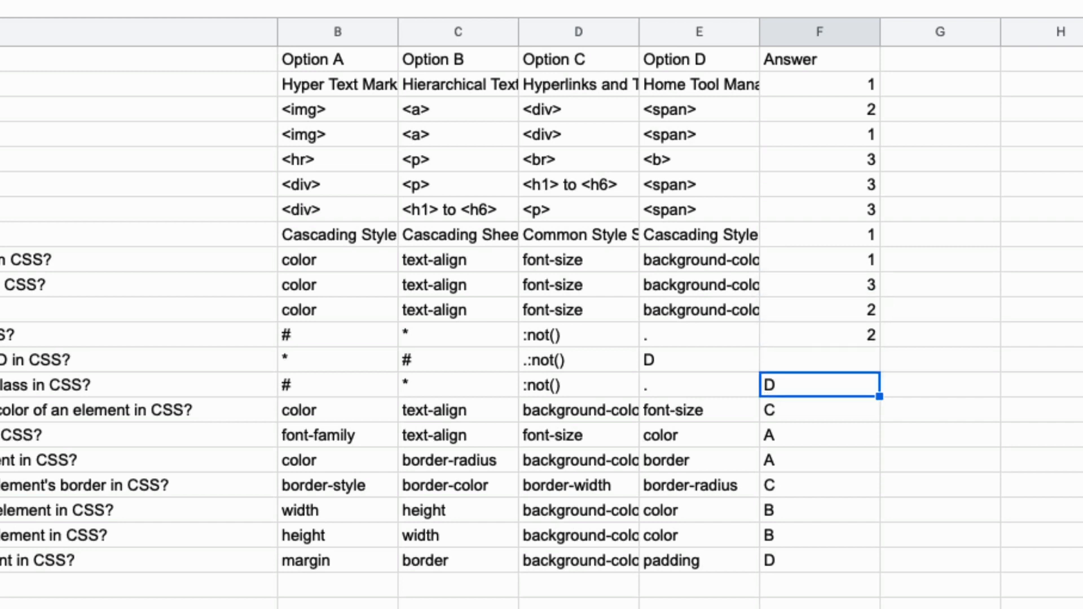
pyautogui.write('4')
pyautogui.press('Return')
pyautogui.write('3')
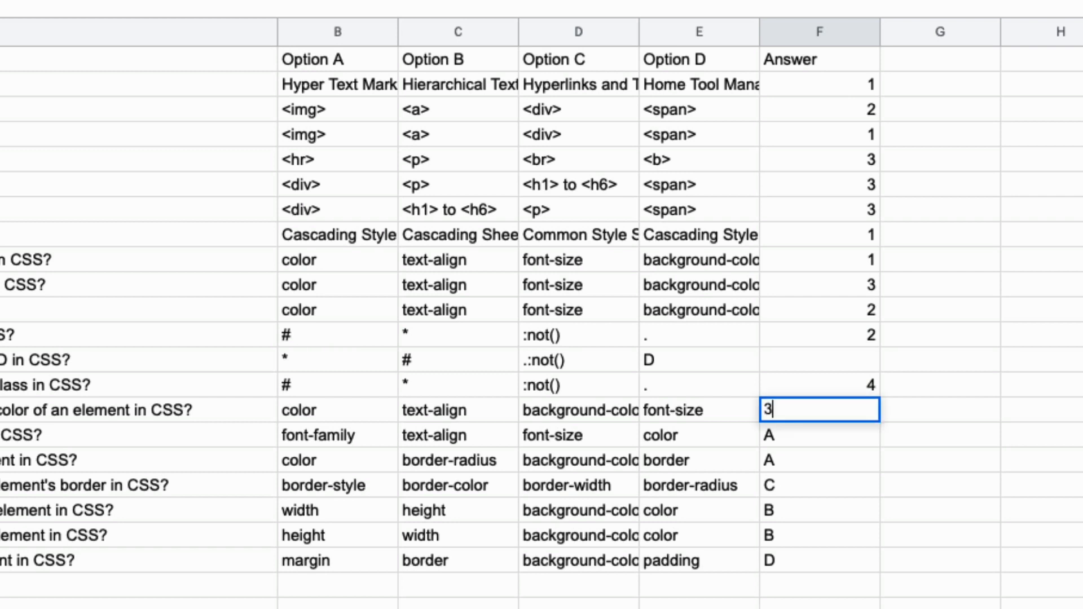
pyautogui.press('Return')
# Replace the answer letters in F16:F21 with the numbers 1, 1, 3, 2, 2 and 4
pyautogui.write('1')
pyautogui.press('Return')
pyautogui.write('1')
pyautogui.press('Return')
pyautogui.write('3 2')
pyautogui.press('Return')
pyautogui.write('2')
pyautogui.press('Return')
pyautogui.write('4')
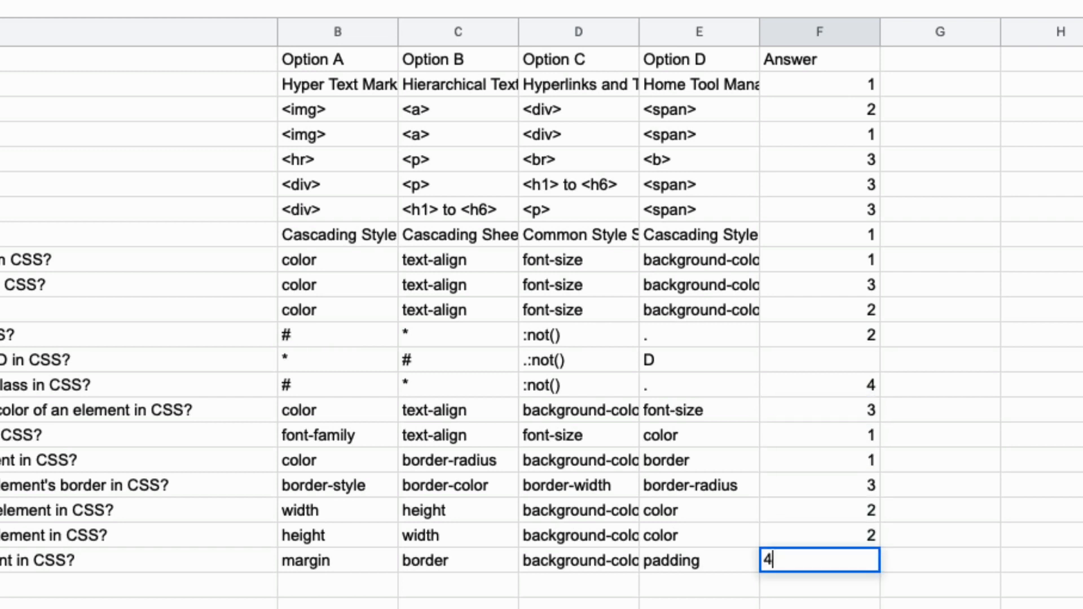
pyautogui.press('Return')
# Complete the element ID question in row 13 by entering 4 as its answer and $ as Option D
pyautogui.click(824, 357)
pyautogui.write('4')
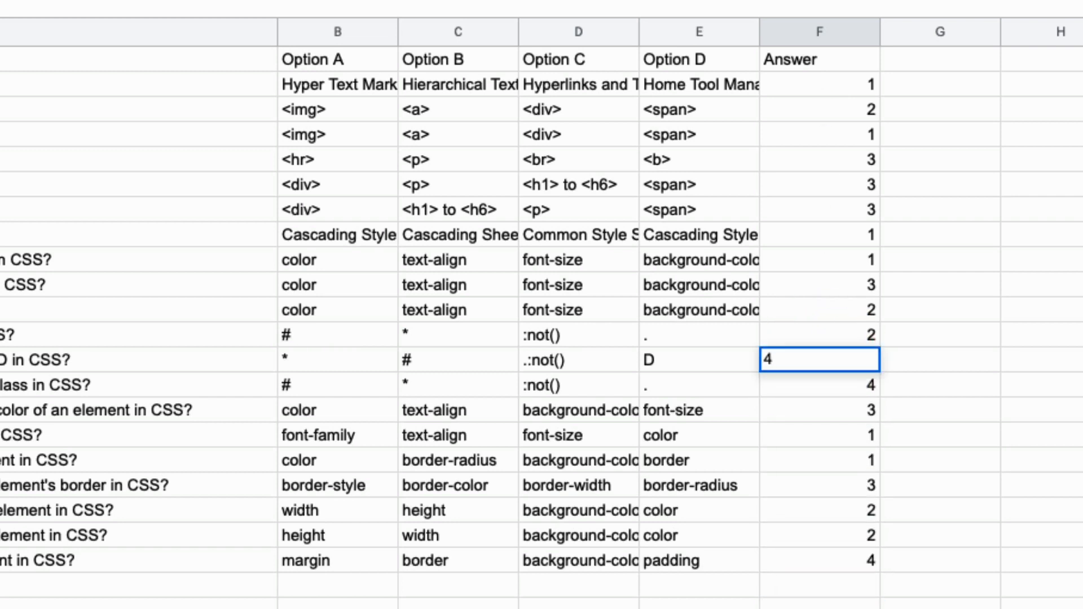
pyautogui.press('Left')
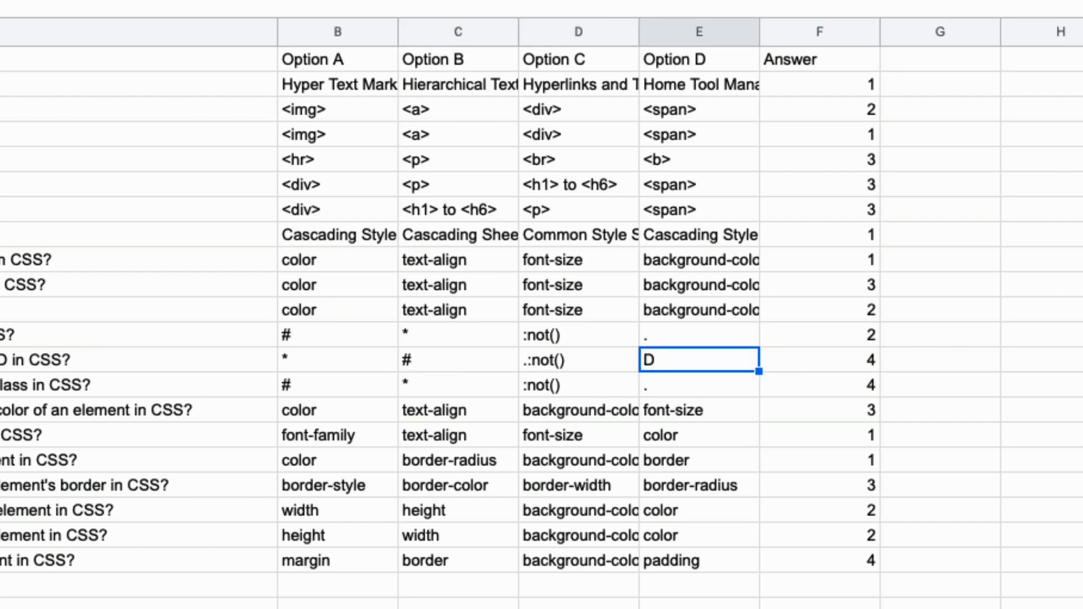
pyautogui.write('$')
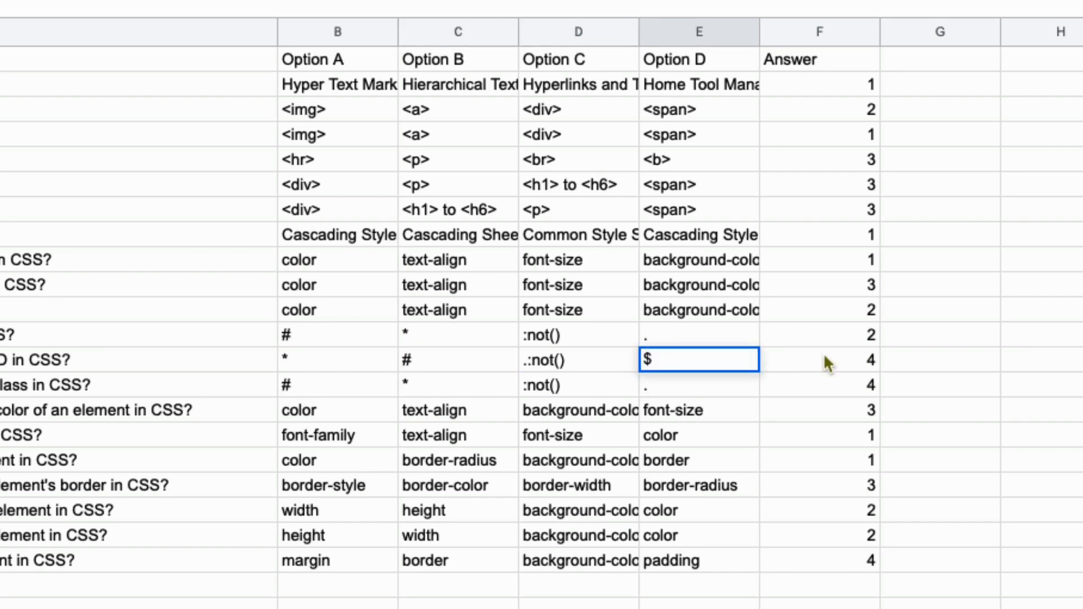
pyautogui.click(1055, 314)
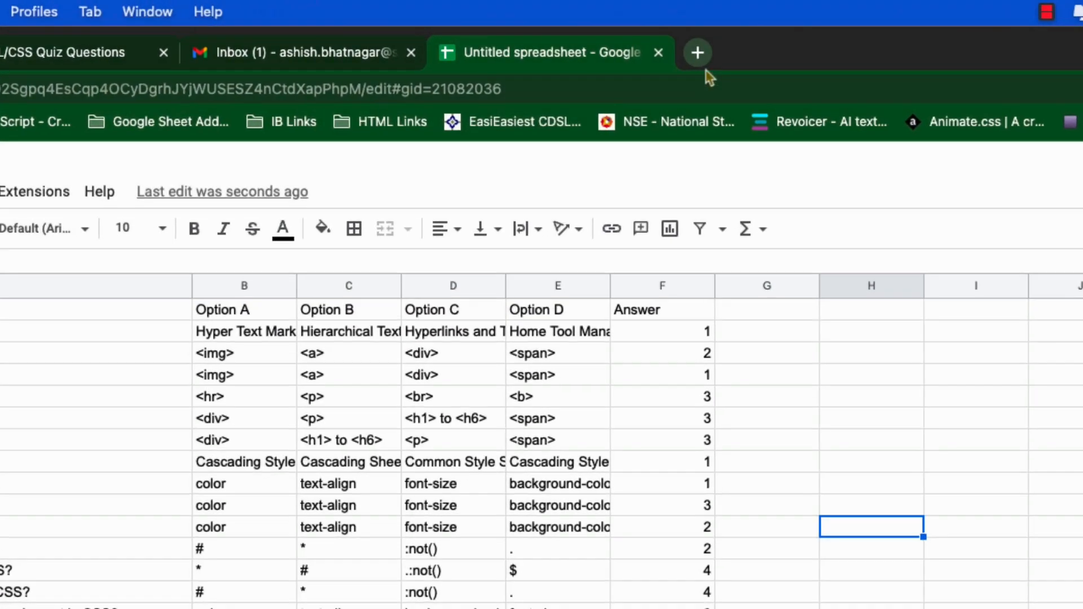
pyautogui.click(607, 28)
pyautogui.click(659, 95)
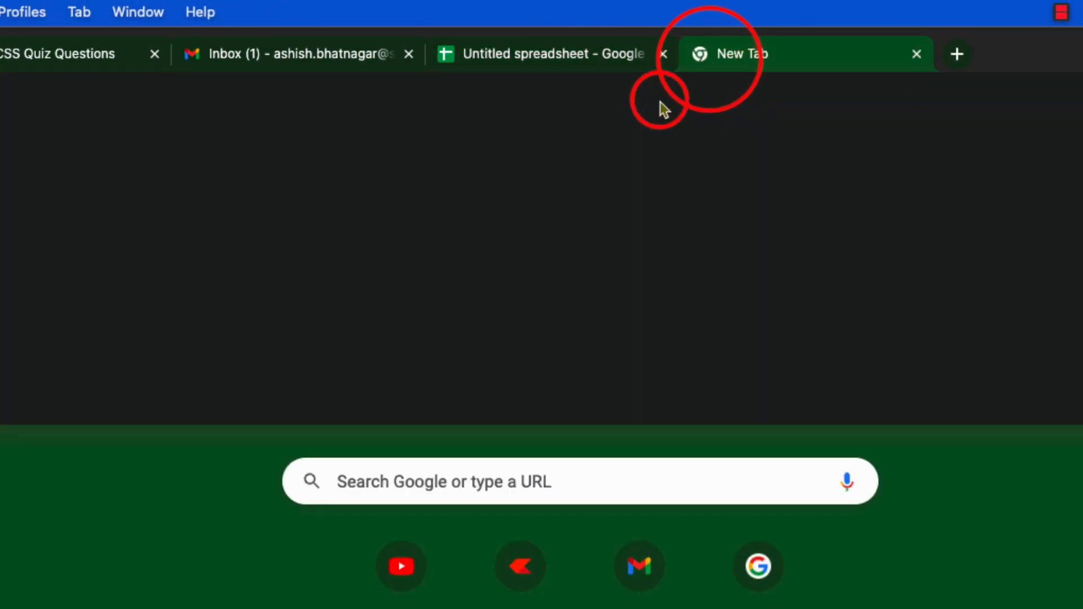
pyautogui.write('www')
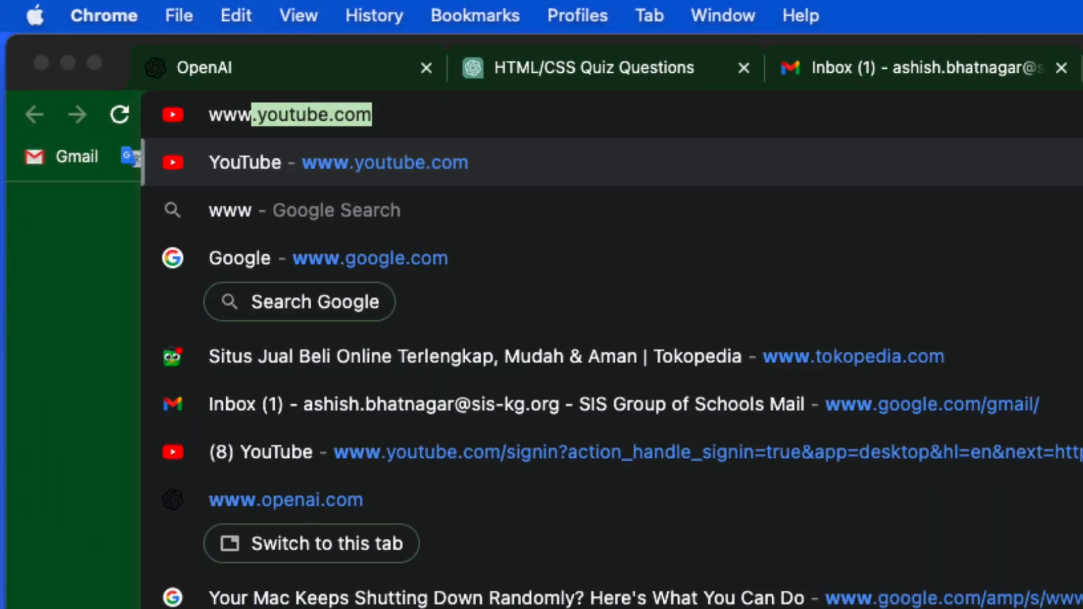
pyautogui.write('.blooket')
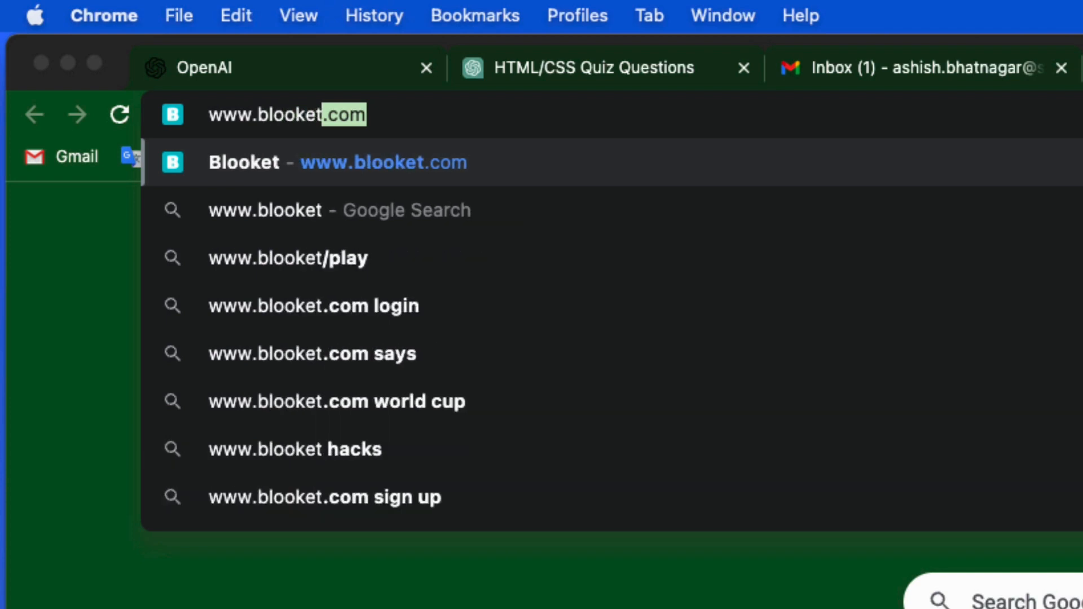
pyautogui.write('.com')
pyautogui.press('Return')
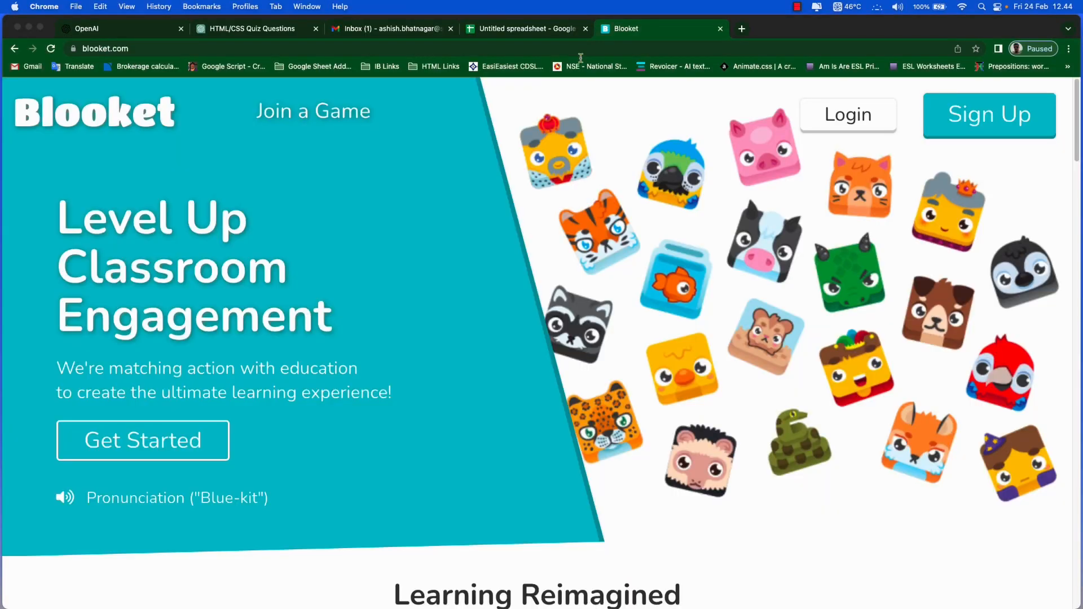
pyautogui.click(821, 116)
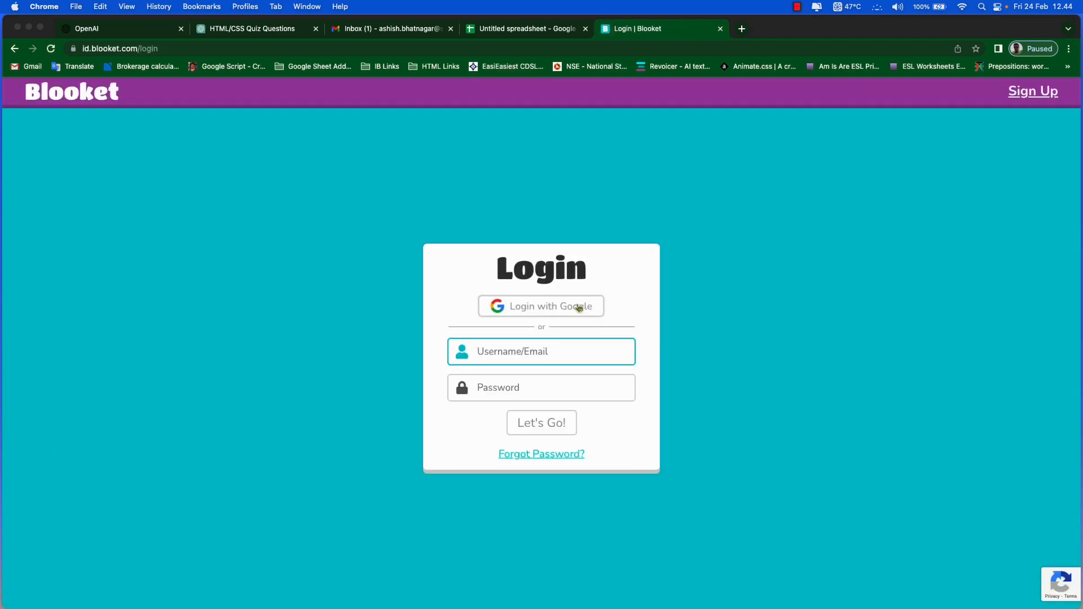
pyautogui.click(578, 307)
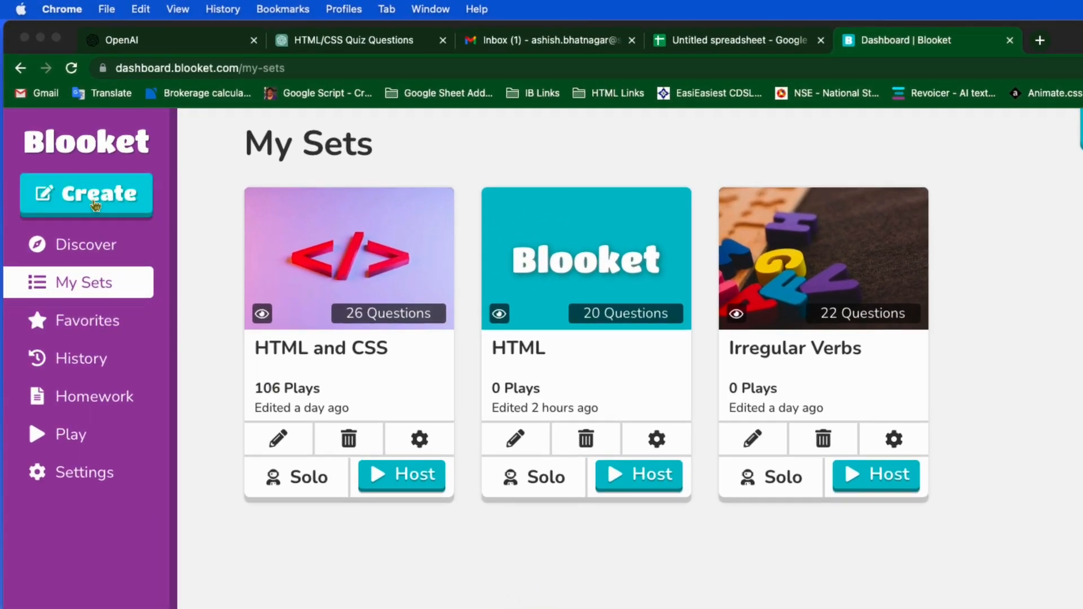
# Create a new Blooket question set titled HTML with CSV Import as the creation method
pyautogui.click(96, 203)
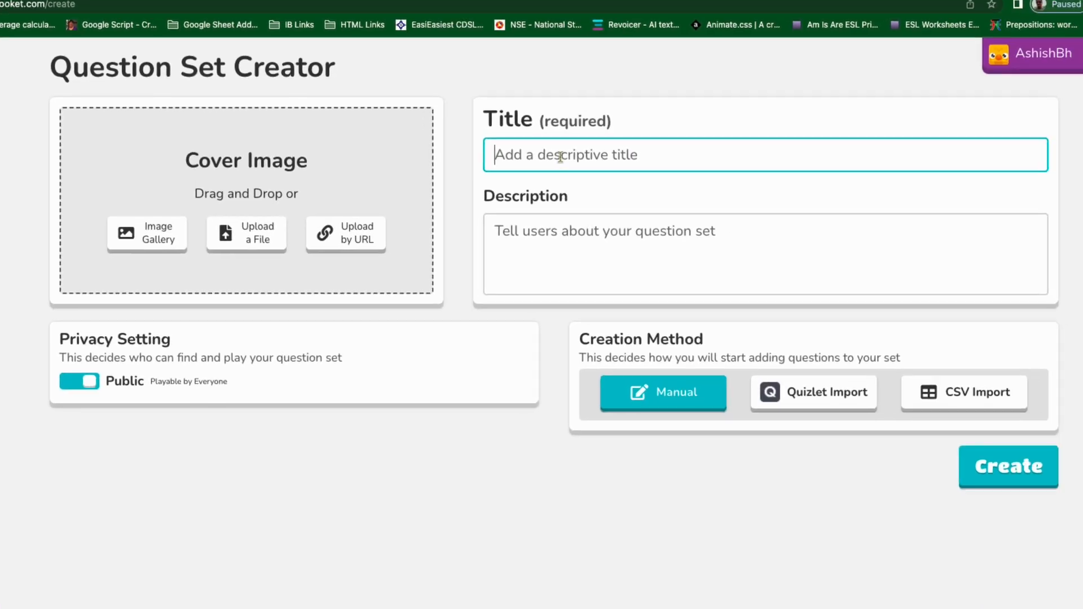
pyautogui.click(853, 249)
pyautogui.write('HTML')
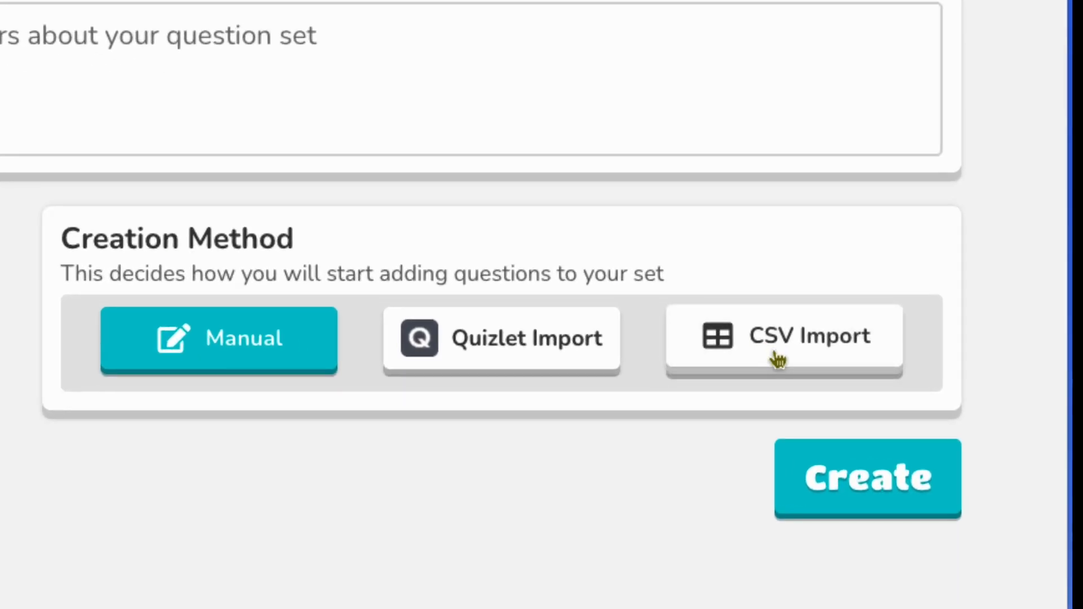
pyautogui.click(779, 360)
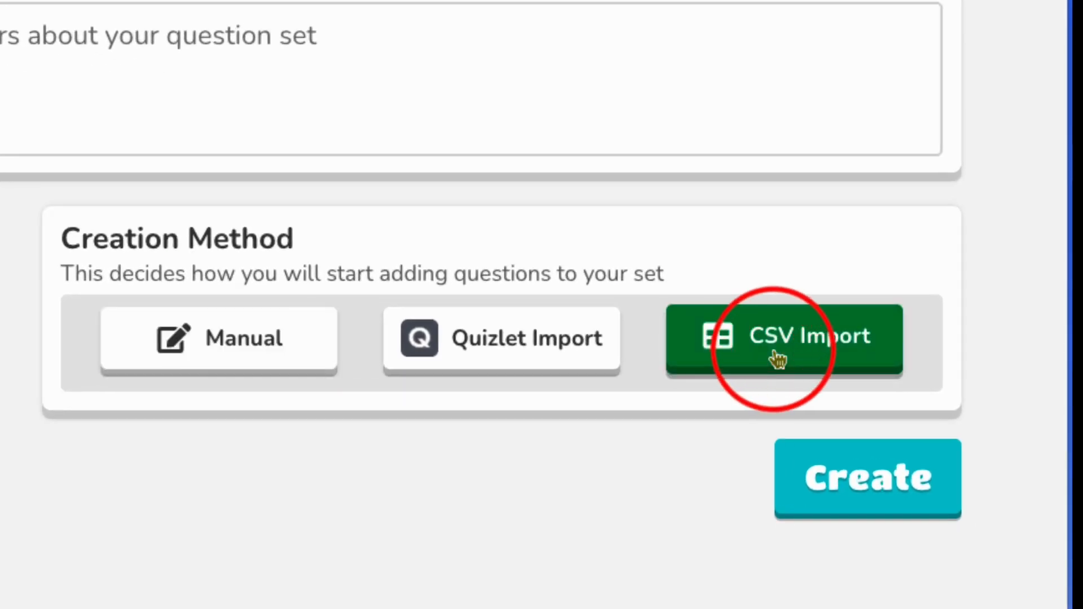
pyautogui.click(882, 510)
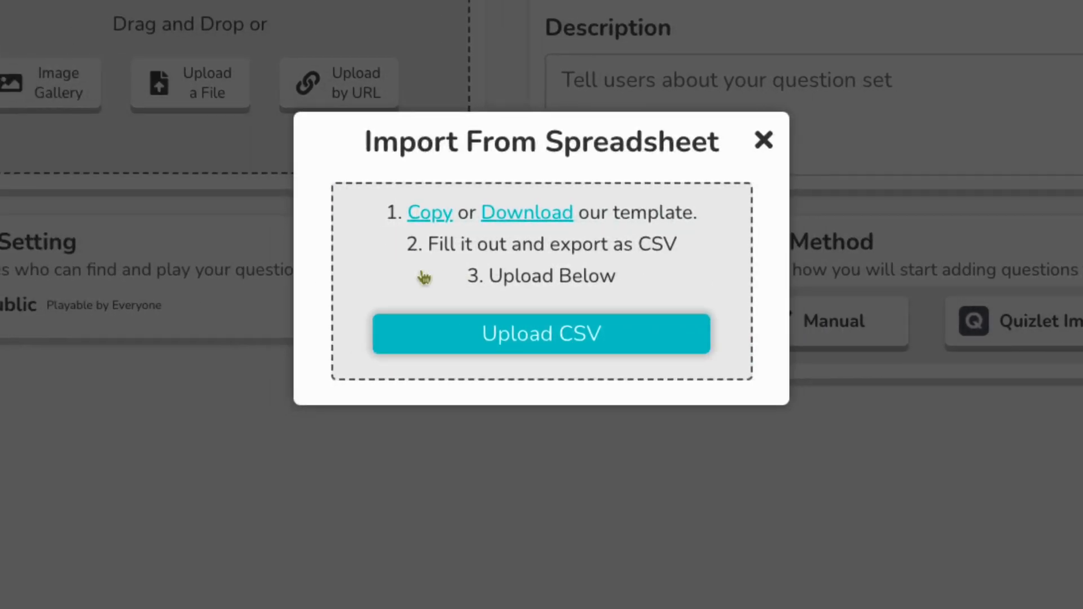
# Make a Google Sheets copy of the Blooket Spreadsheet Import Template
pyautogui.click(427, 220)
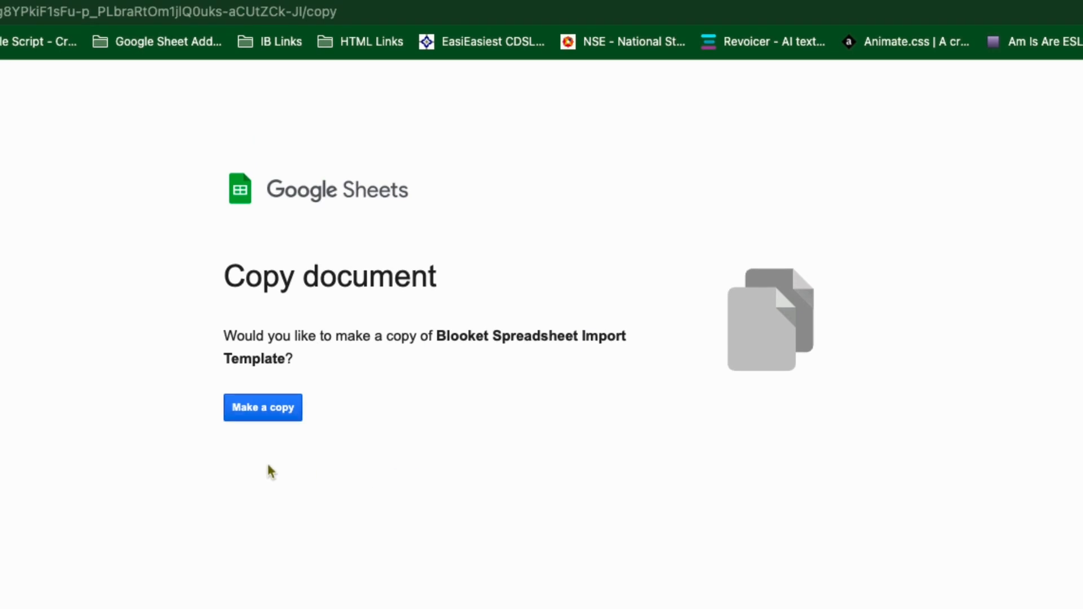
pyautogui.click(256, 418)
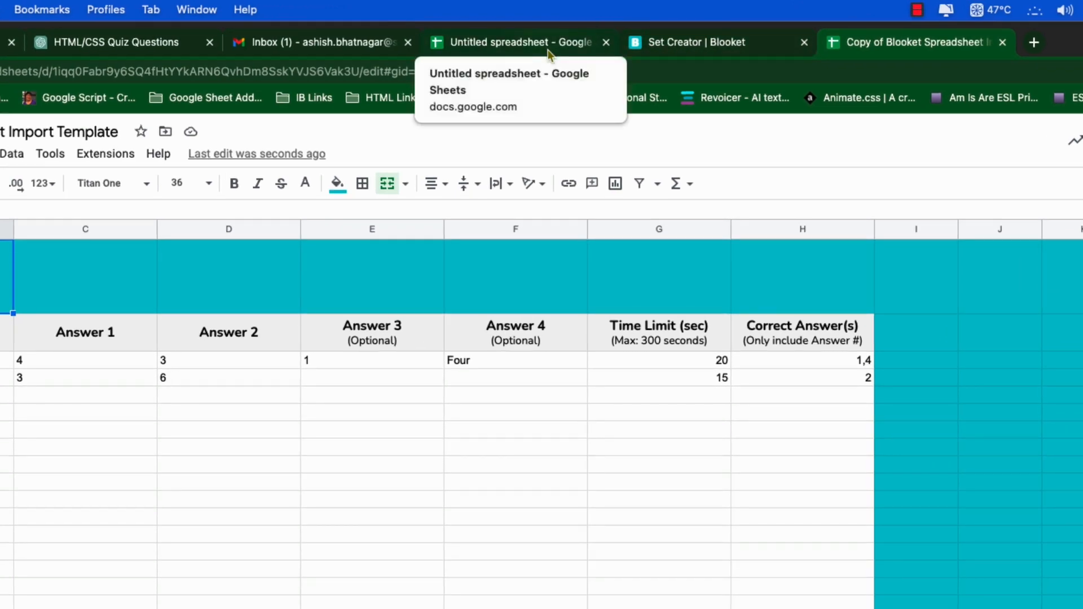
# Return to the untitled quiz spreadsheet and copy the questions, options and answers in A2:F21
pyautogui.click(549, 52)
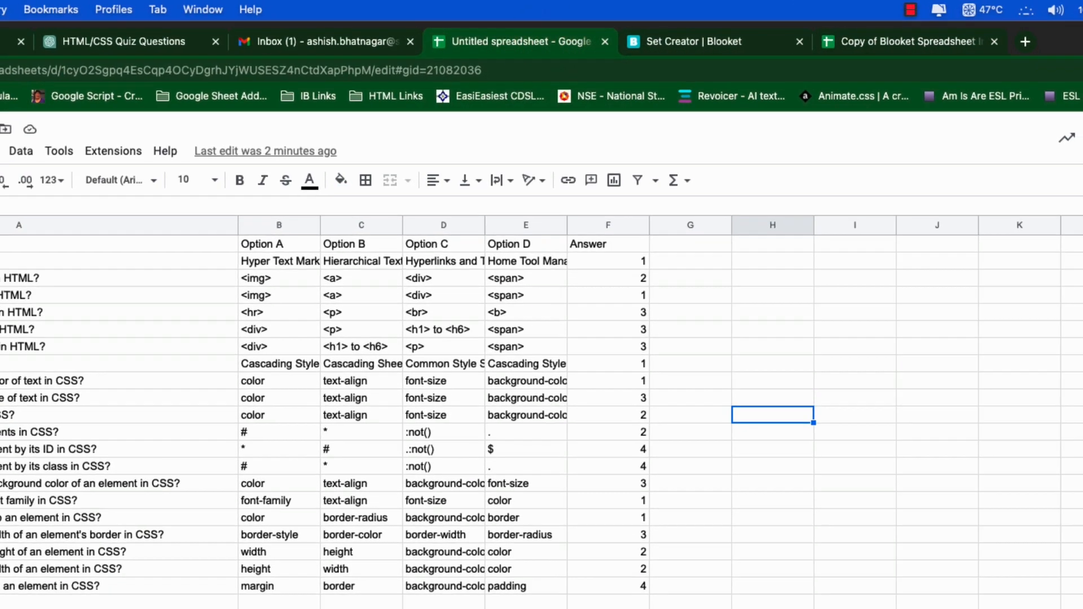
pyautogui.moveTo(84, 201); pyautogui.dragTo(595, 413)
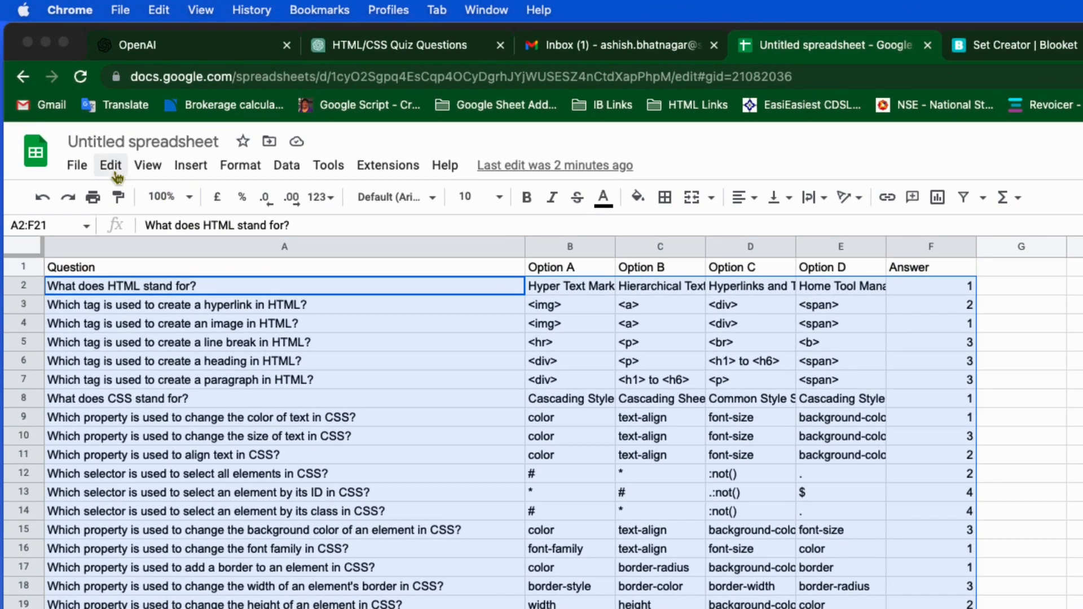
pyautogui.click(116, 175)
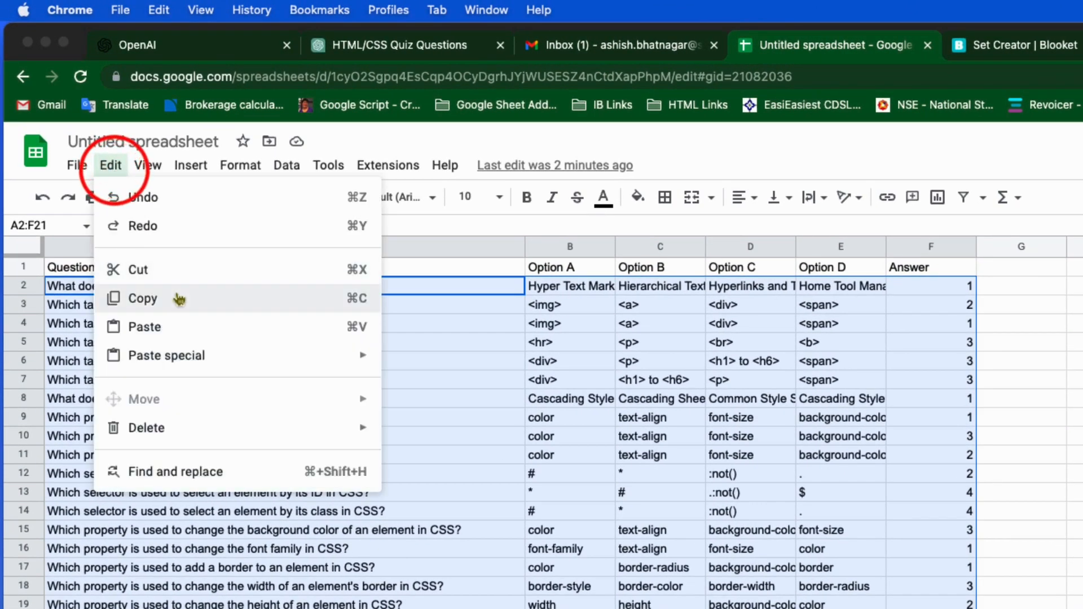
pyautogui.click(243, 299)
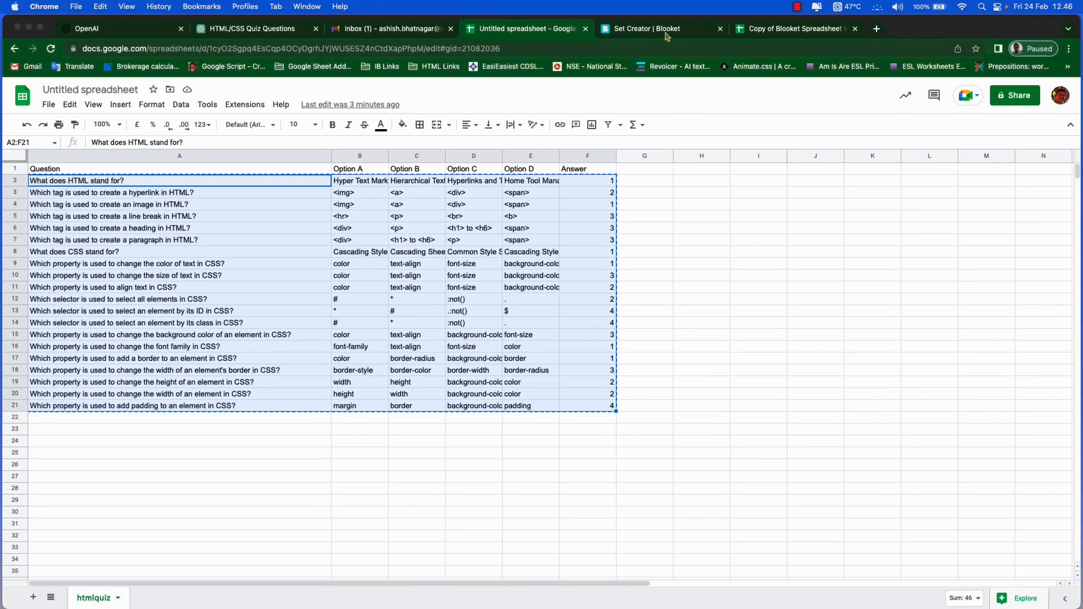
# Paste the copied quiz data into the Blooket template copy over the sample questions, starting at B3
pyautogui.click(773, 30)
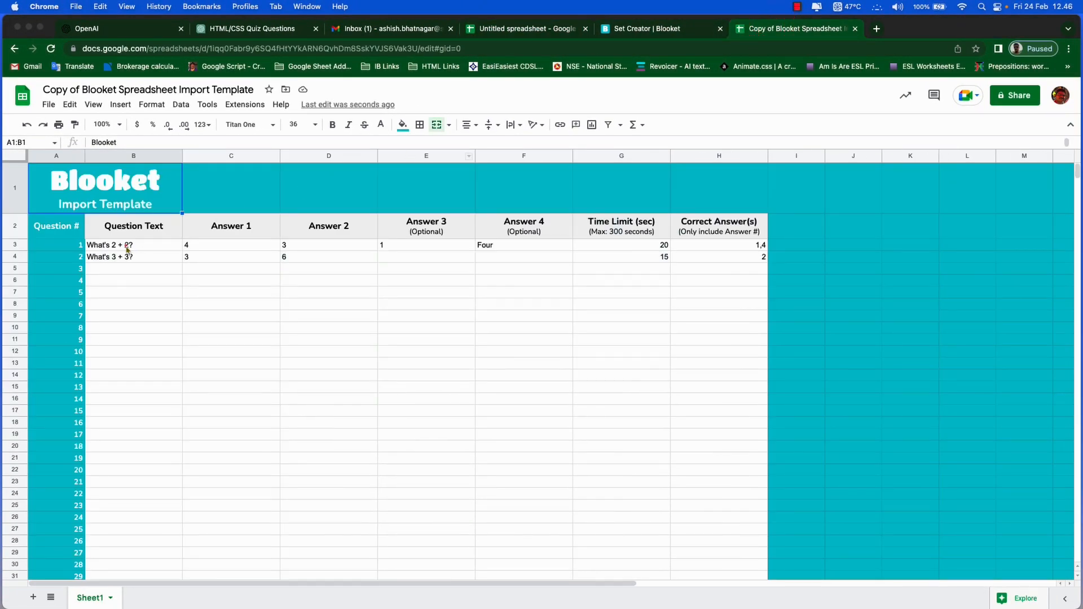
pyautogui.moveTo(127, 250); pyautogui.dragTo(712, 262)
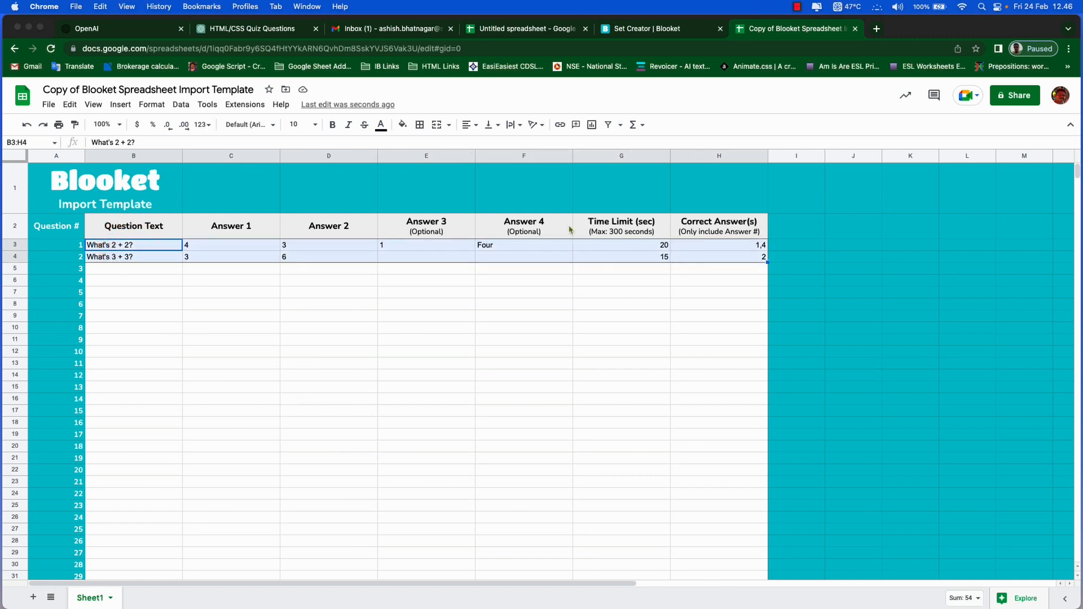
pyautogui.click(70, 104)
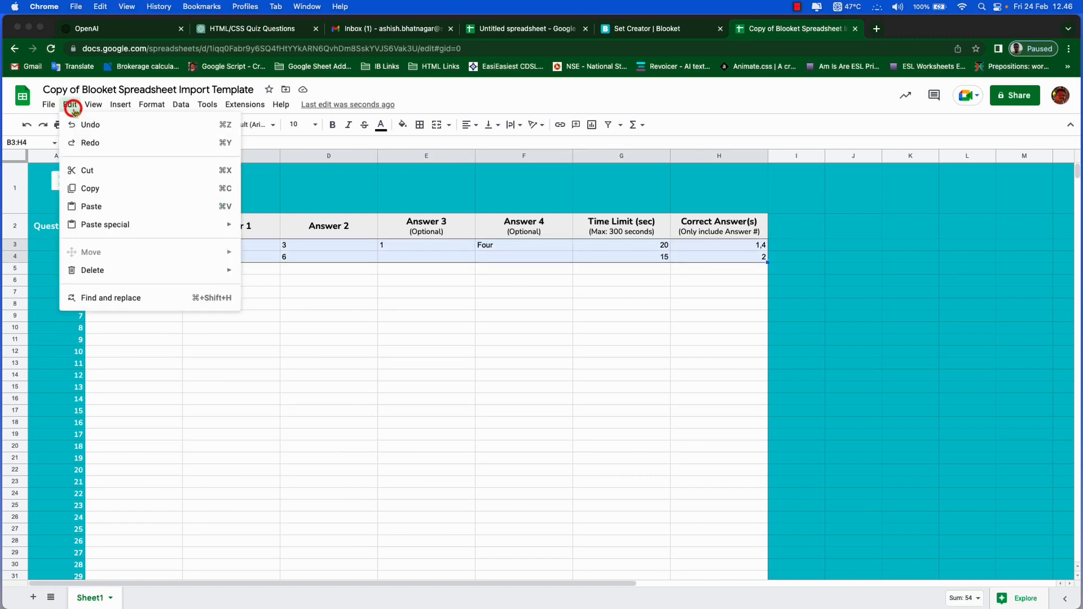
pyautogui.click(140, 206)
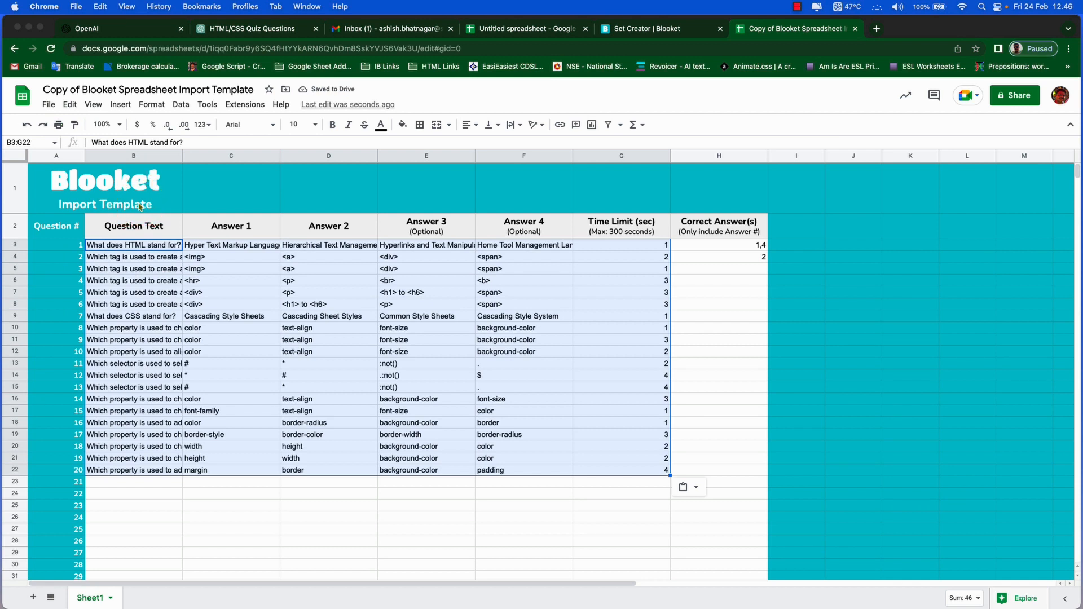
# Move the answer numbers from G3:G22 in the Time Limit column to the Correct Answer(s) column, starting at H3
pyautogui.click(705, 364)
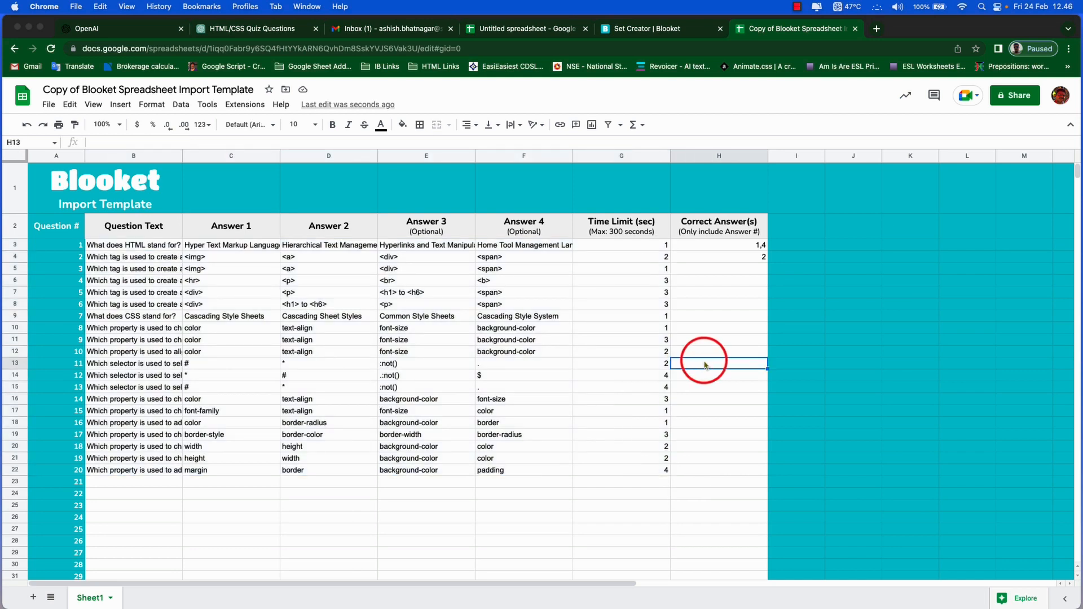
pyautogui.moveTo(650, 247); pyautogui.dragTo(645, 477)
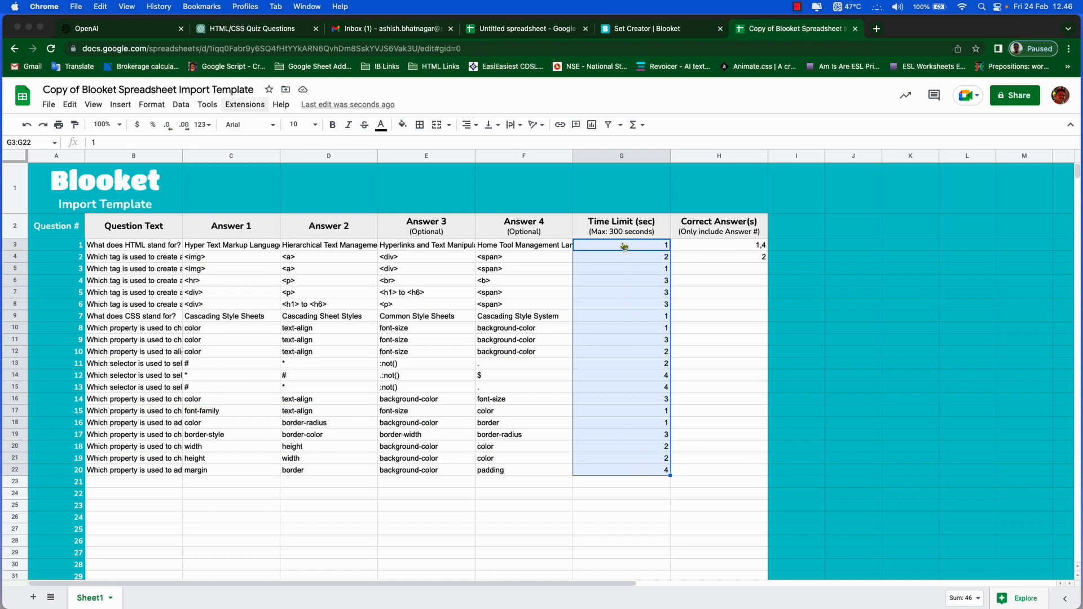
pyautogui.click(70, 104)
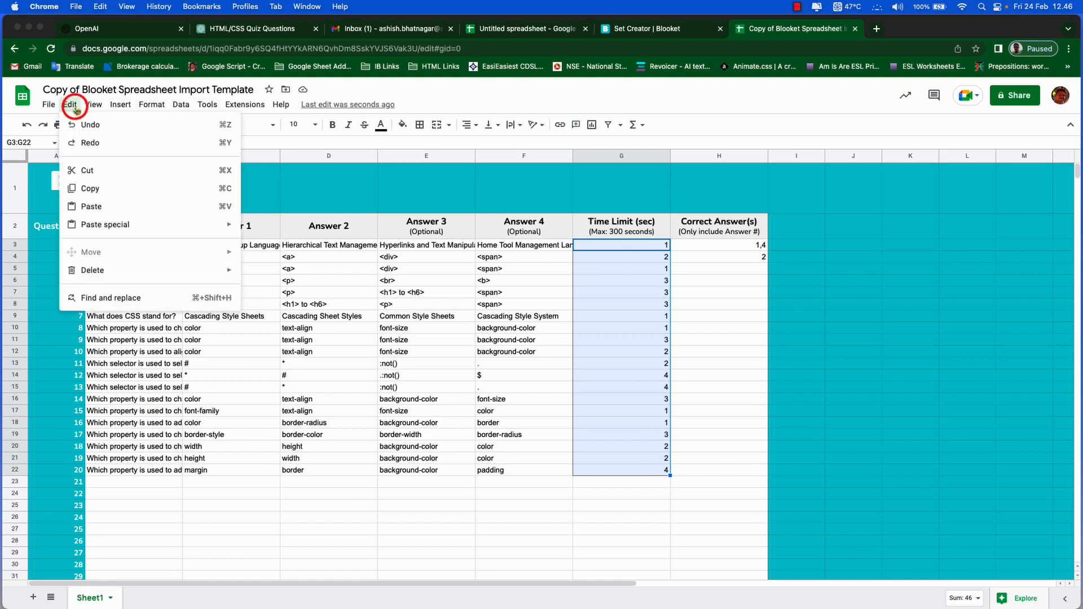
pyautogui.click(90, 170)
pyautogui.click(721, 248)
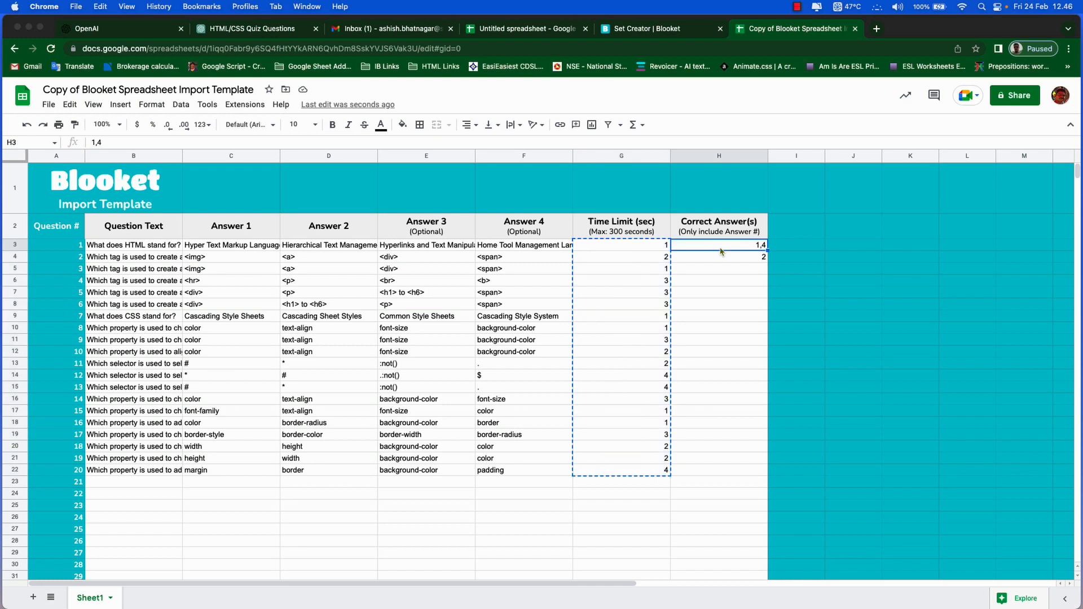
pyautogui.click(70, 105)
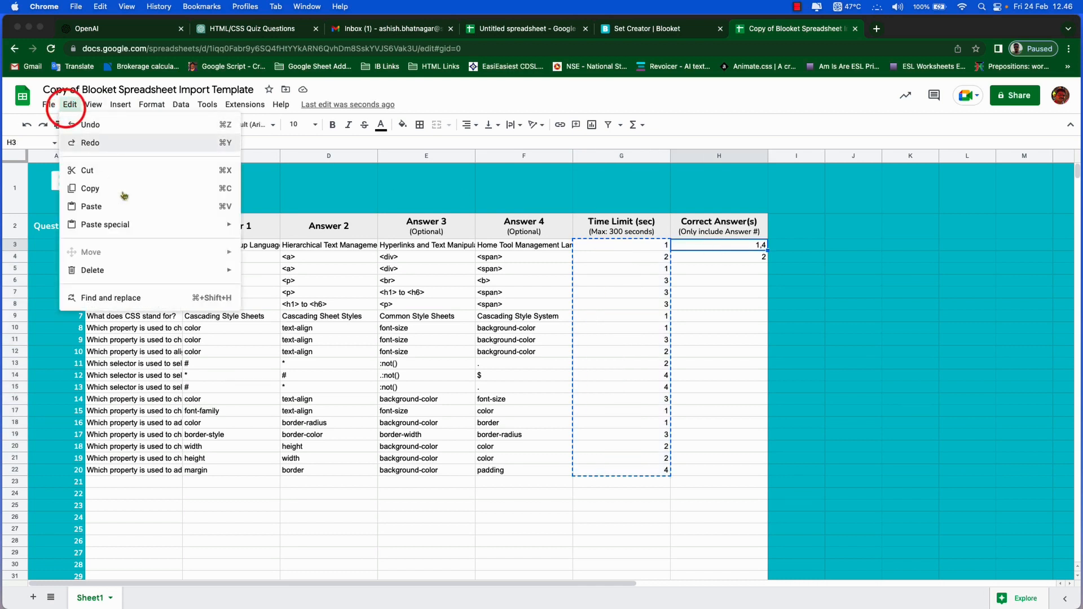
pyautogui.click(171, 209)
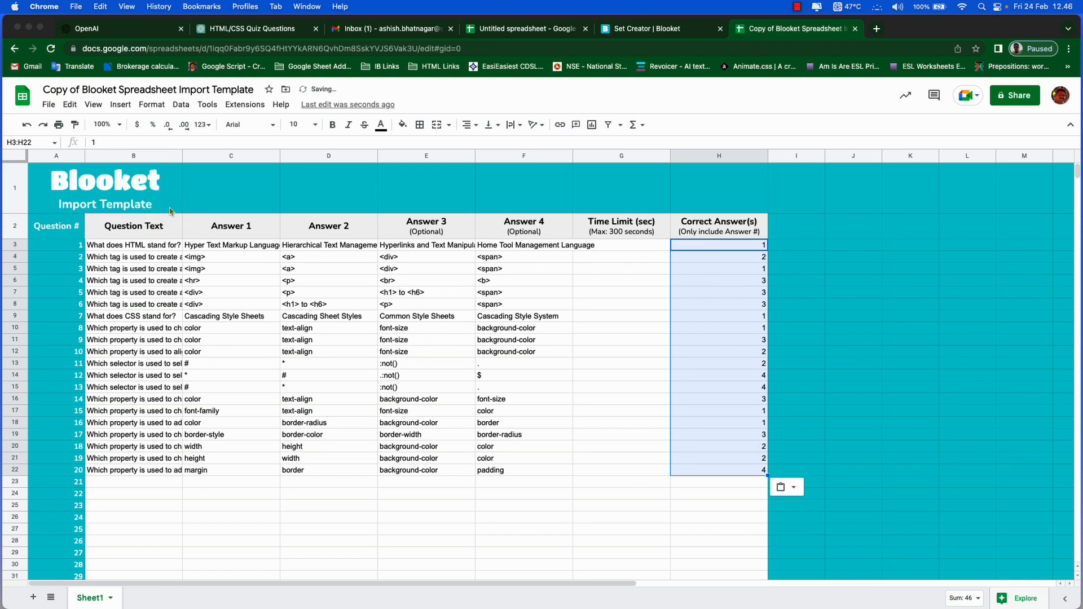
# Set the time limit to 30 seconds for all 20 questions by filling G3 down through G22
pyautogui.click(622, 249)
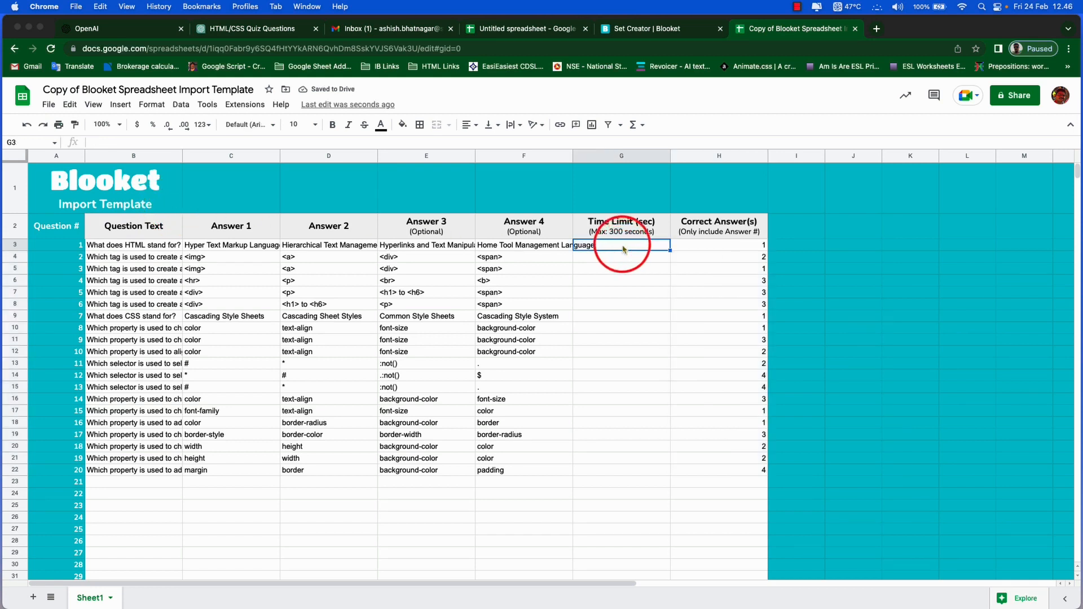
pyautogui.write('30')
pyautogui.press('Return')
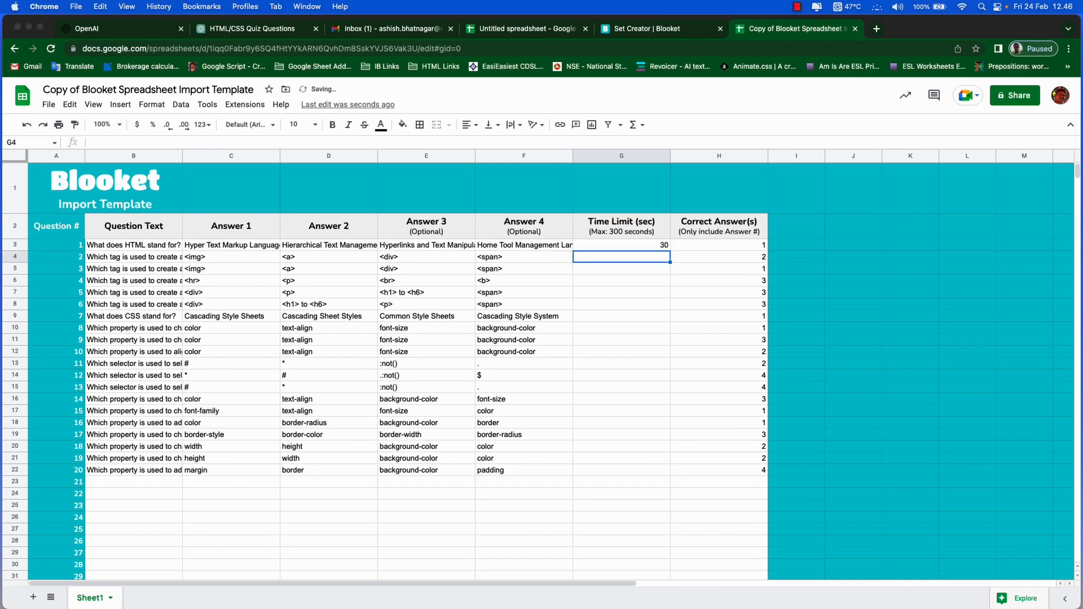
pyautogui.click(630, 246)
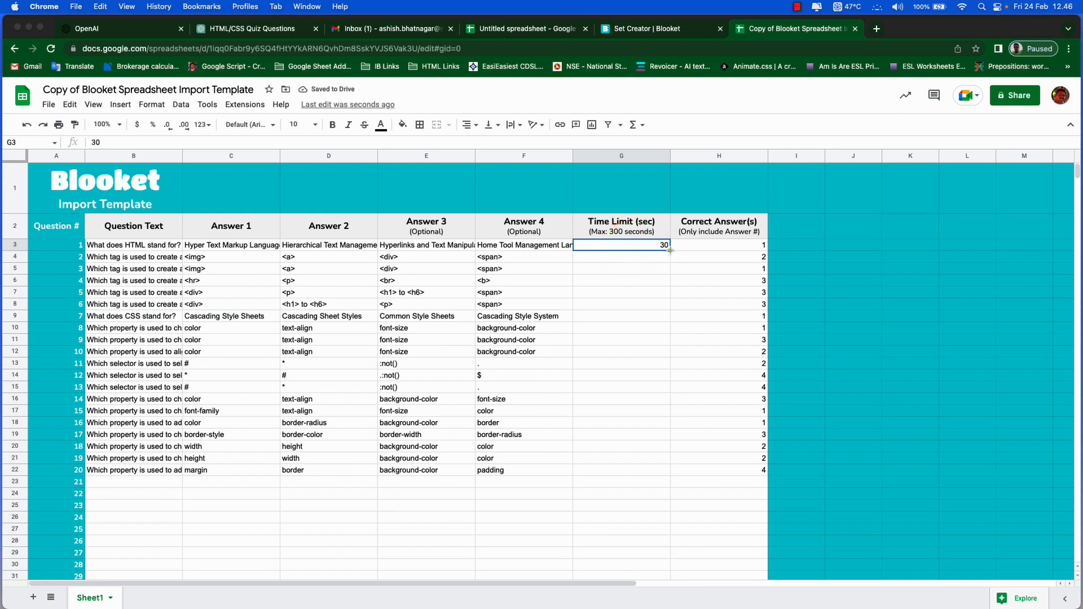
pyautogui.moveTo(671, 250); pyautogui.dragTo(678, 476)
pyautogui.click(719, 387)
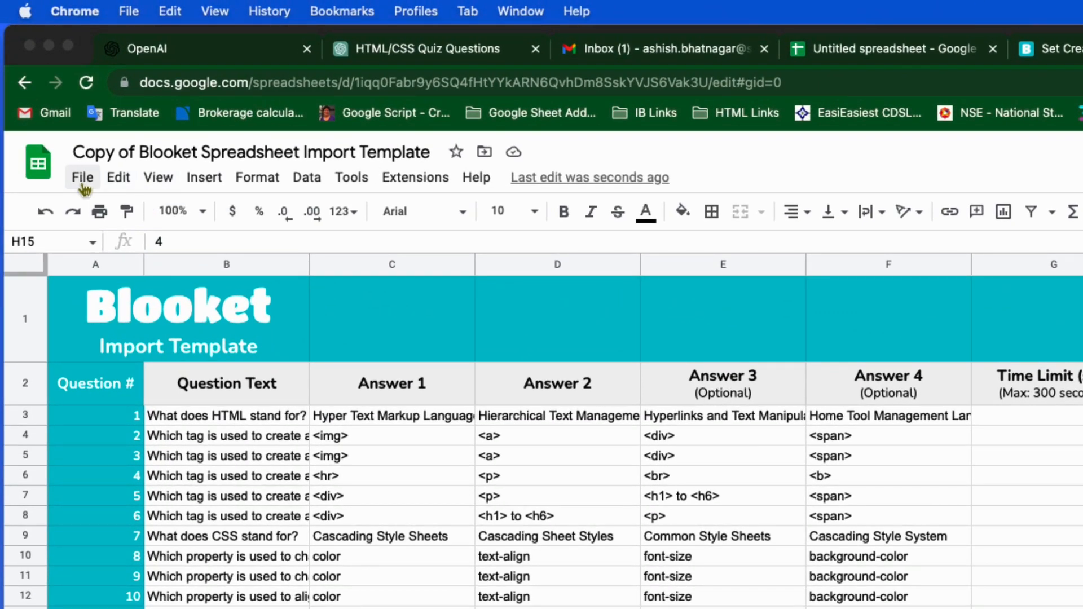
# Download the completed Blooket template sheet as comma-separated values (.csv)
pyautogui.click(83, 186)
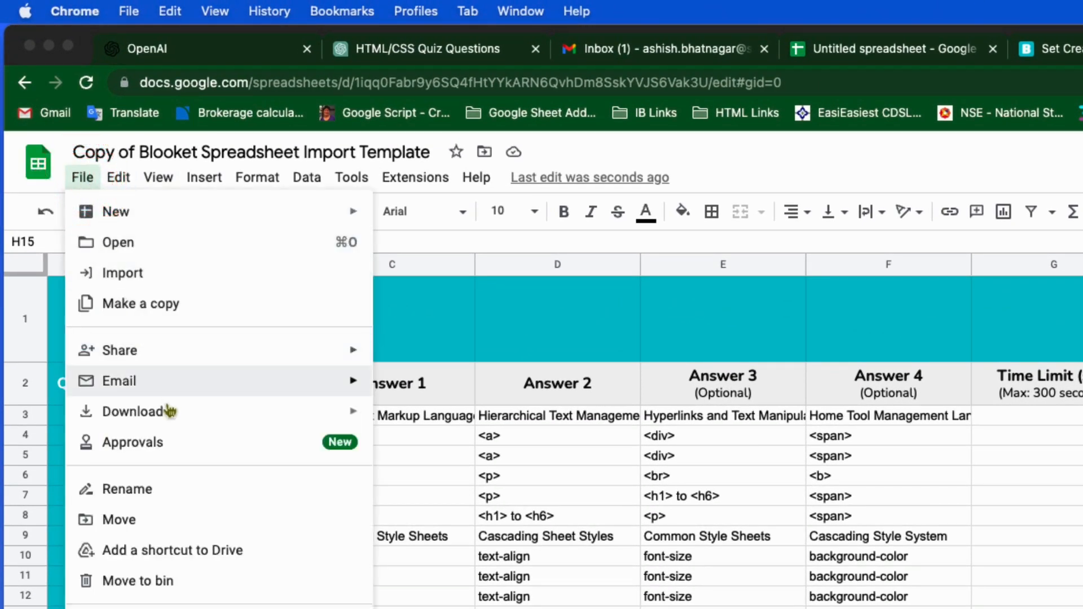
pyautogui.moveTo(169, 412)
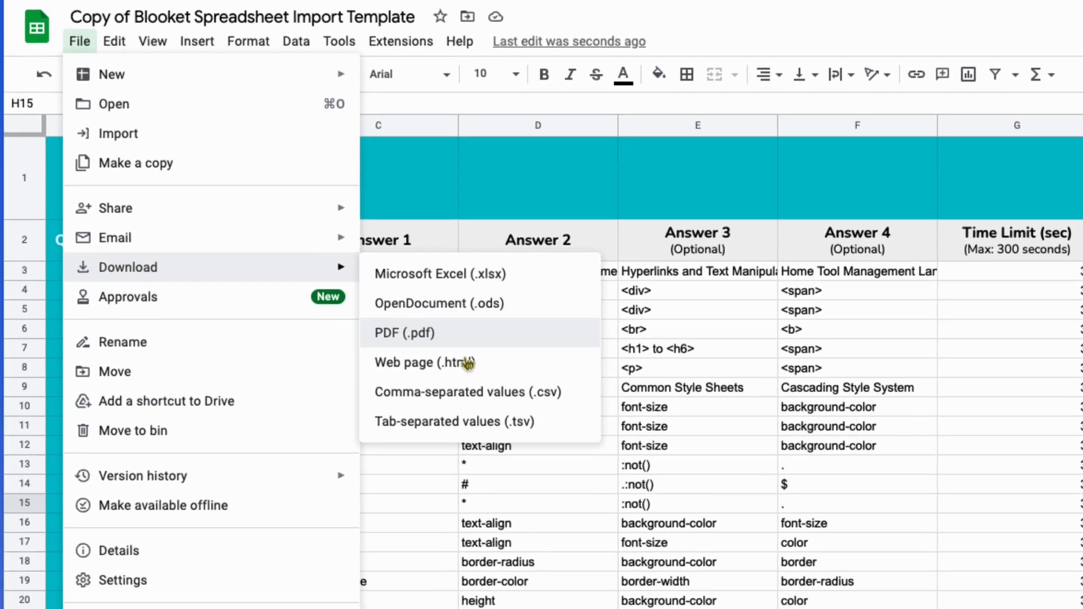
pyautogui.click(576, 389)
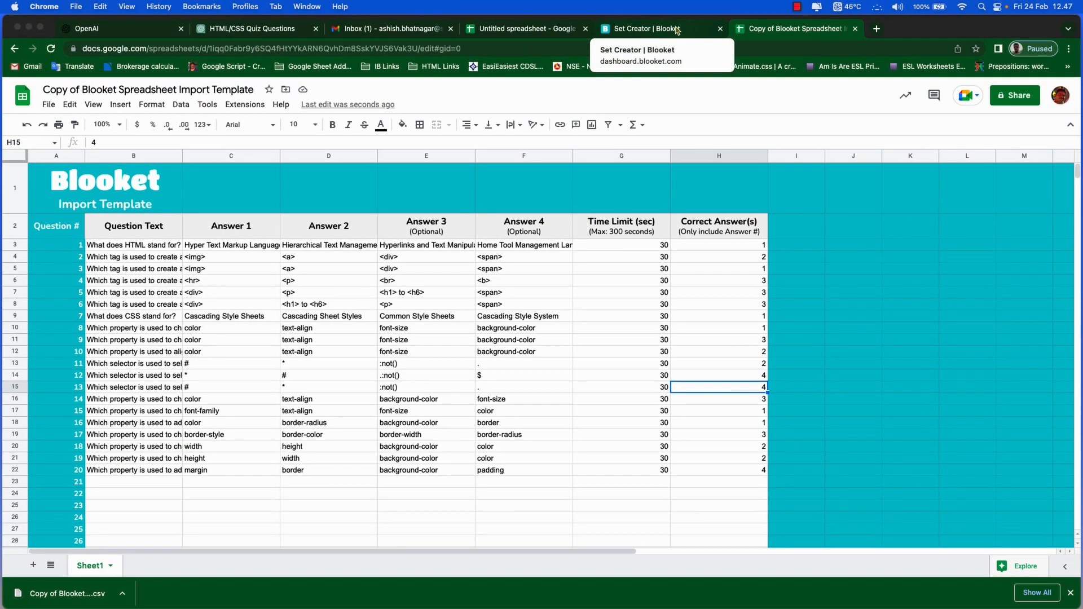
# Upload the newest Blooket template CSV, ending in Sheet1 (1).csv, from Downloads to the Blooket set creator and save the question set
pyautogui.click(677, 28)
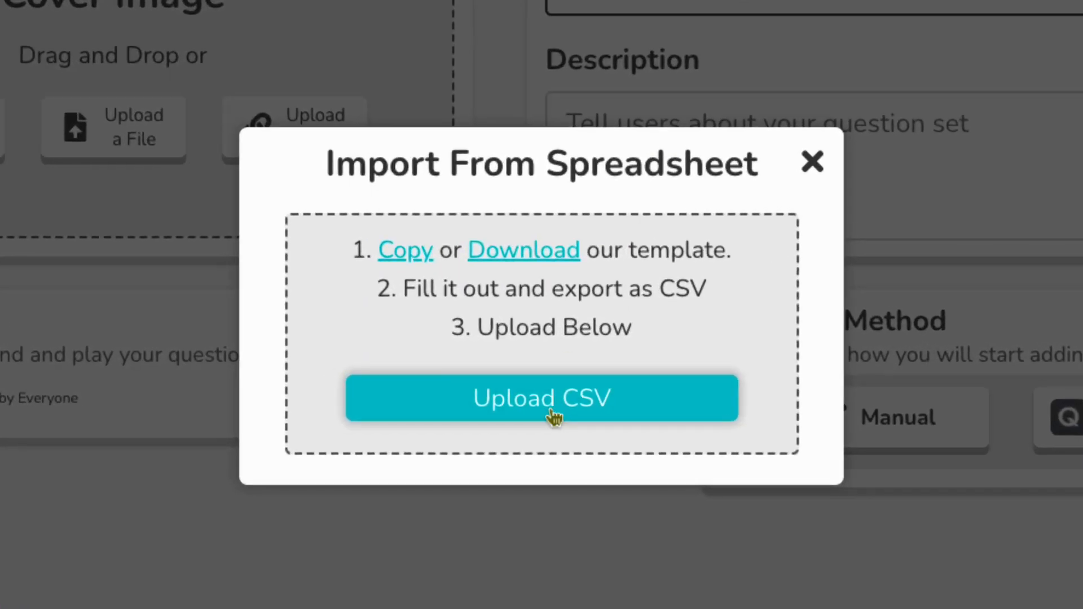
pyautogui.click(551, 412)
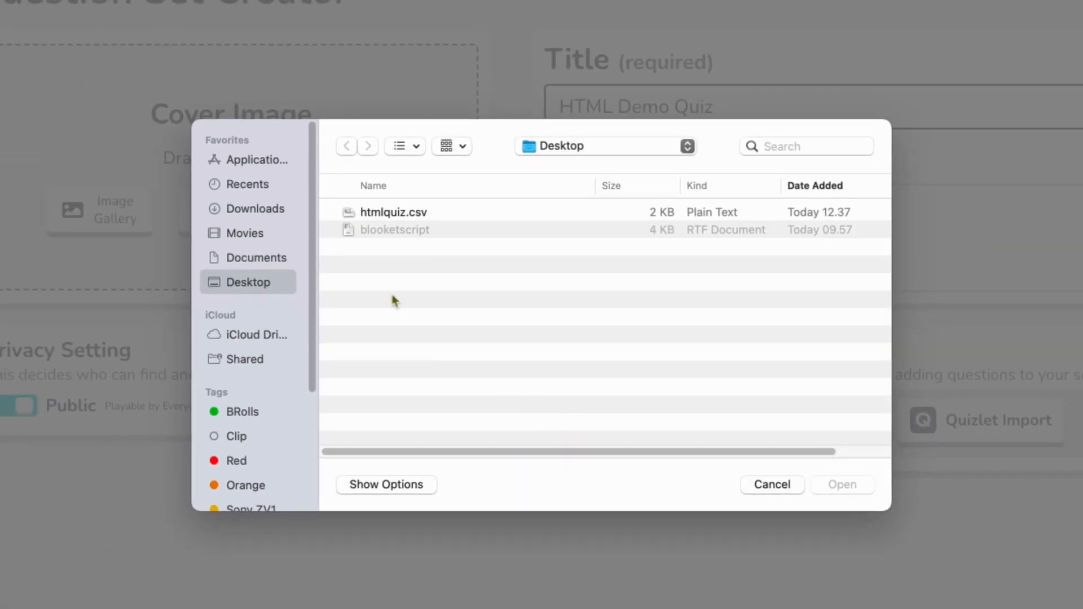
pyautogui.click(282, 210)
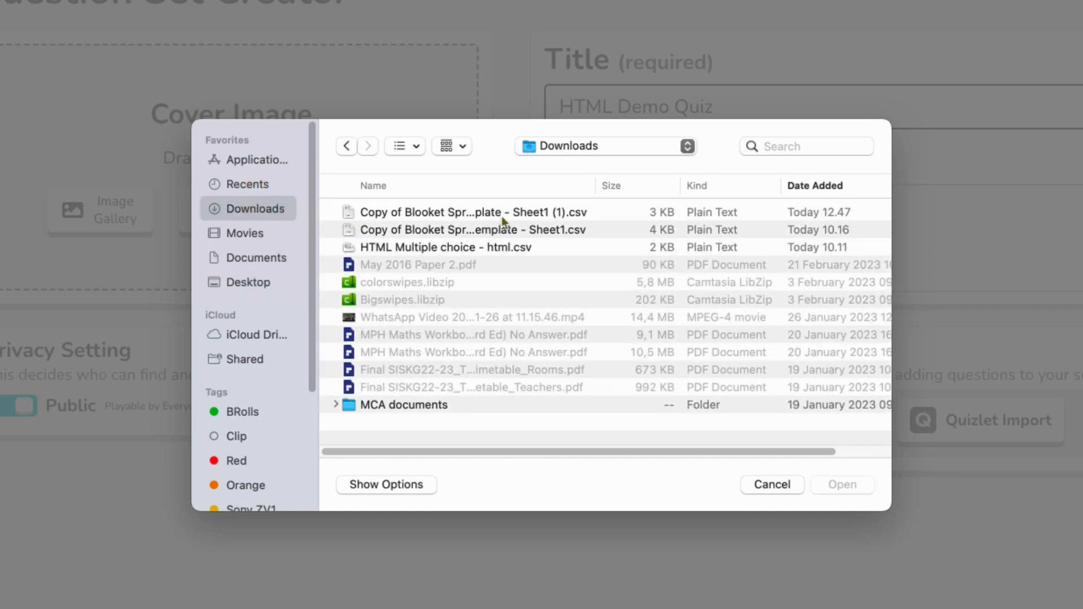
pyautogui.click(502, 215)
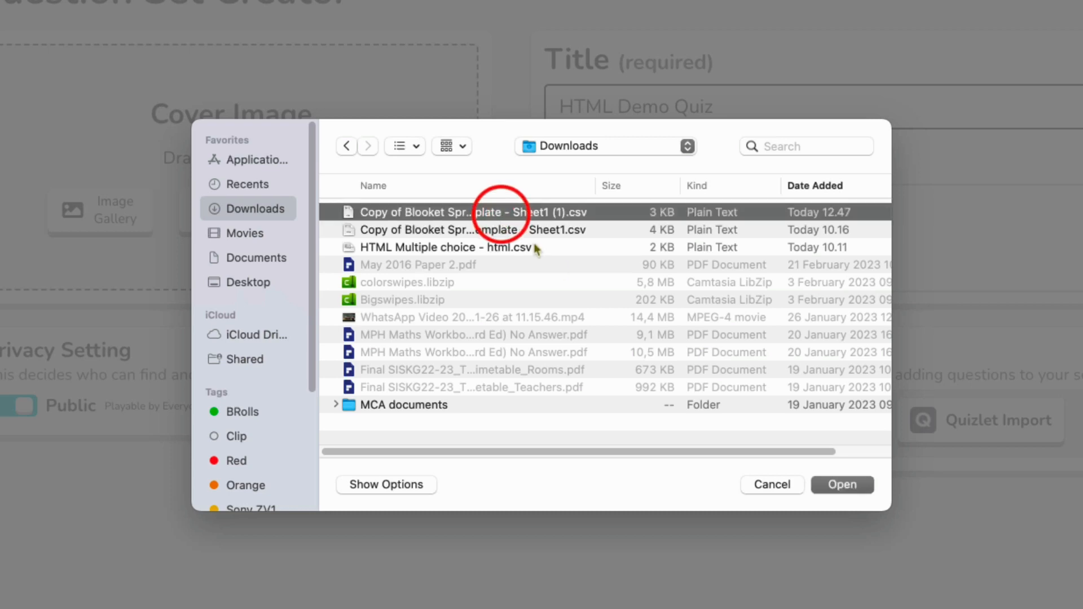
pyautogui.click(829, 485)
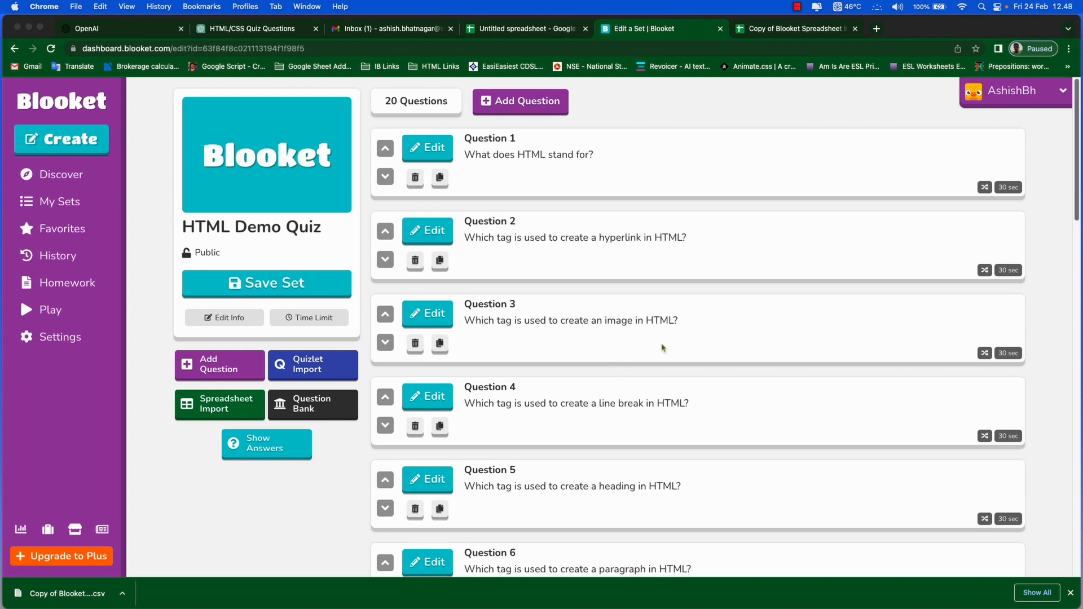
pyautogui.moveTo(1075, 164); pyautogui.dragTo(1038, 136)
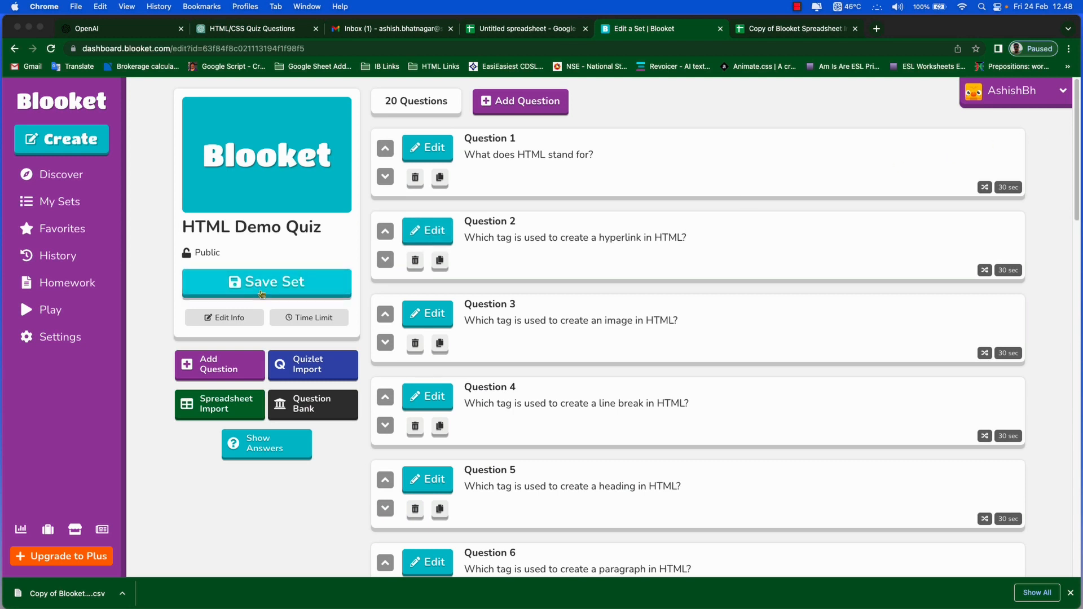
pyautogui.click(262, 294)
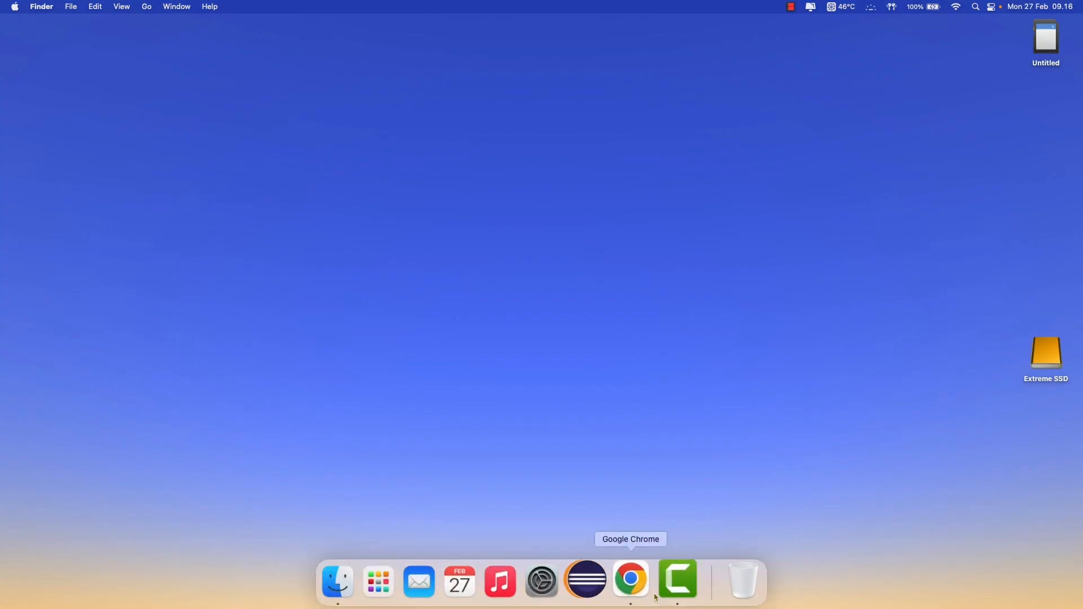
pyautogui.click(643, 597)
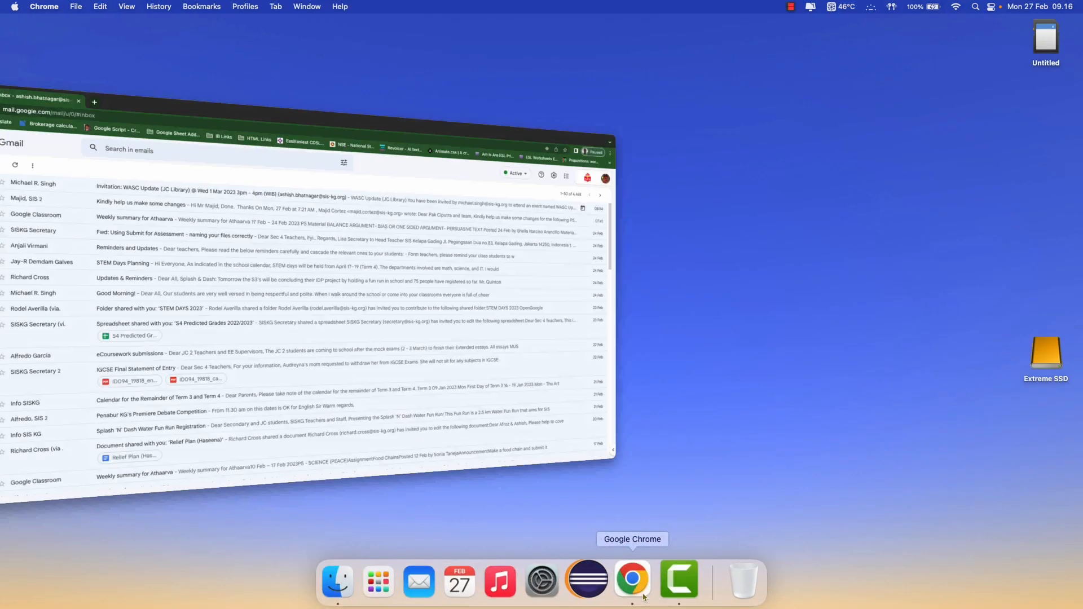
pyautogui.click(199, 29)
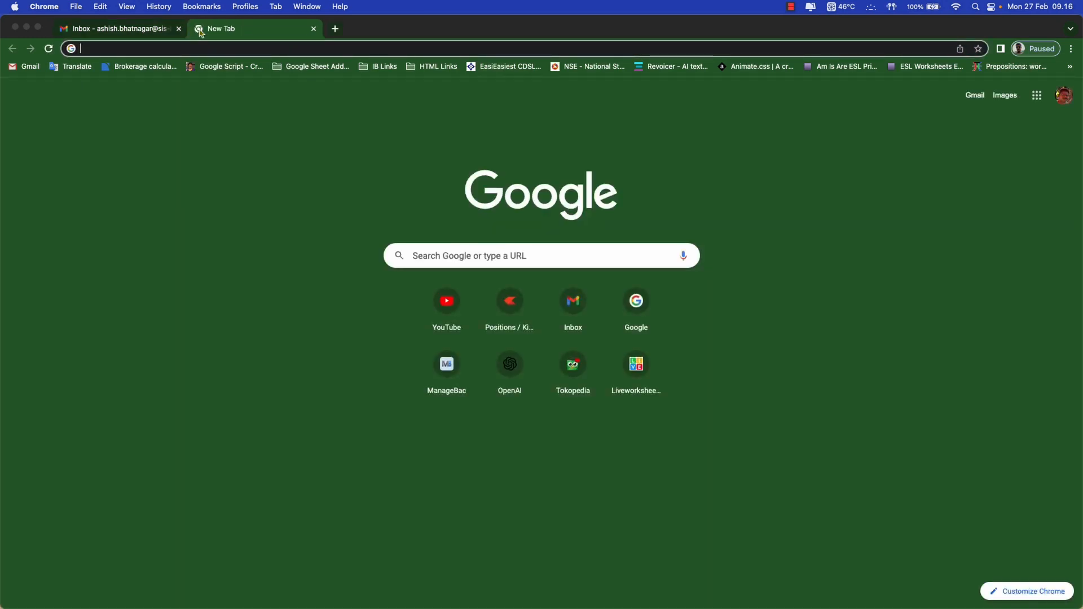
pyautogui.click(381, 46)
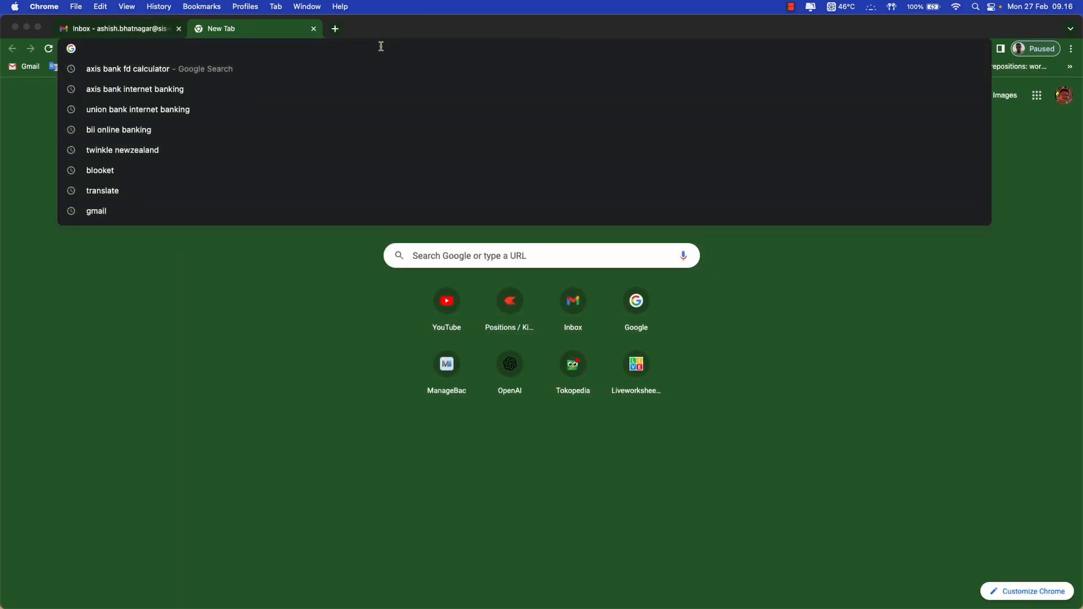
pyautogui.write('www.openai.c')
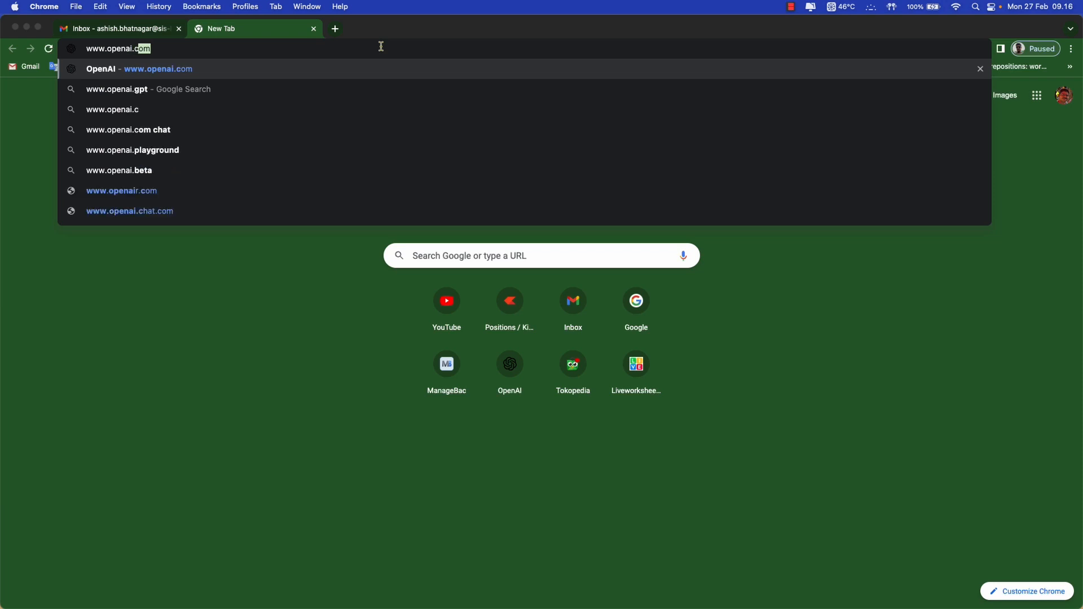
pyautogui.press('Return')
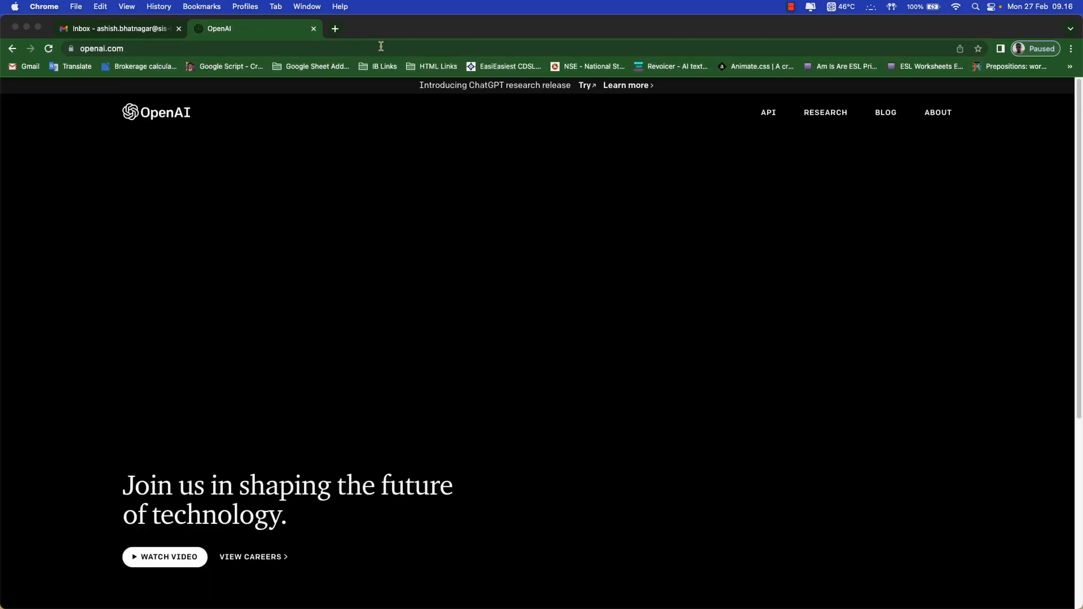
# Open ChatGPT from the OpenAI site and log in with the school Google account
pyautogui.click(586, 86)
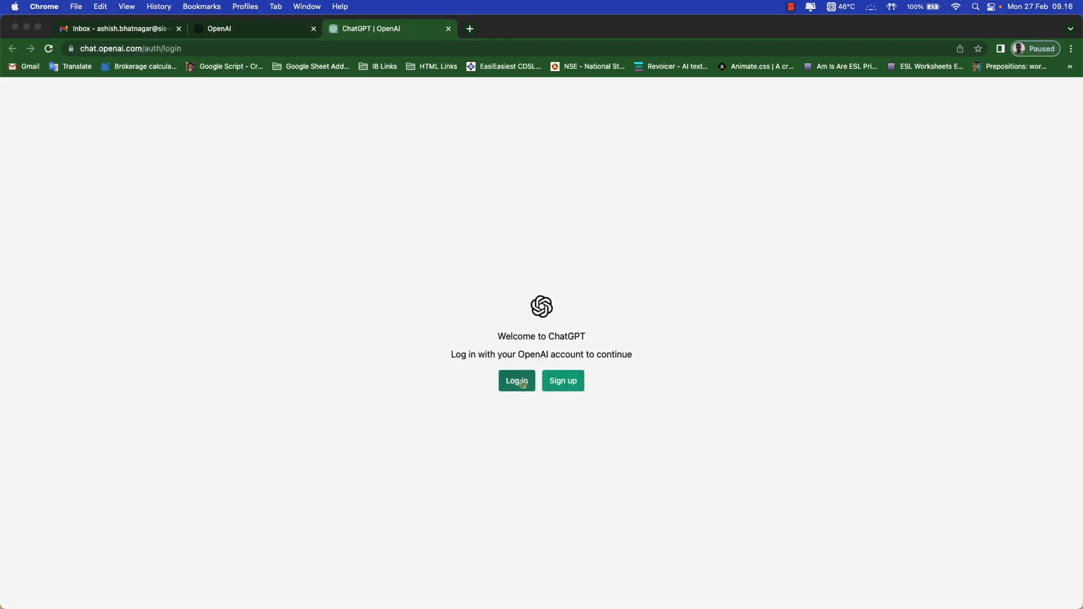
pyautogui.click(521, 382)
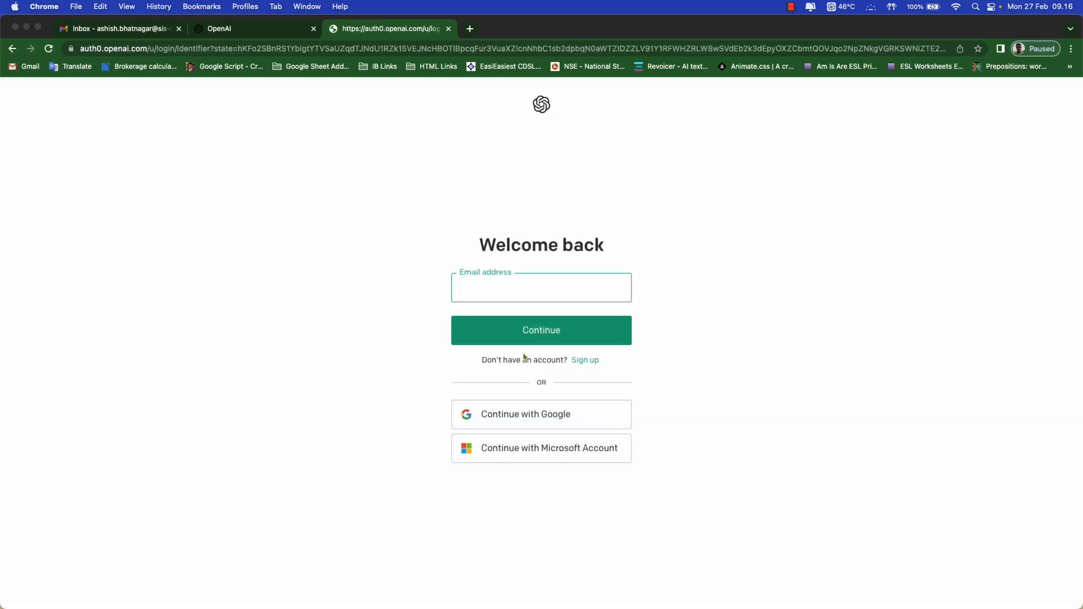
pyautogui.click(523, 427)
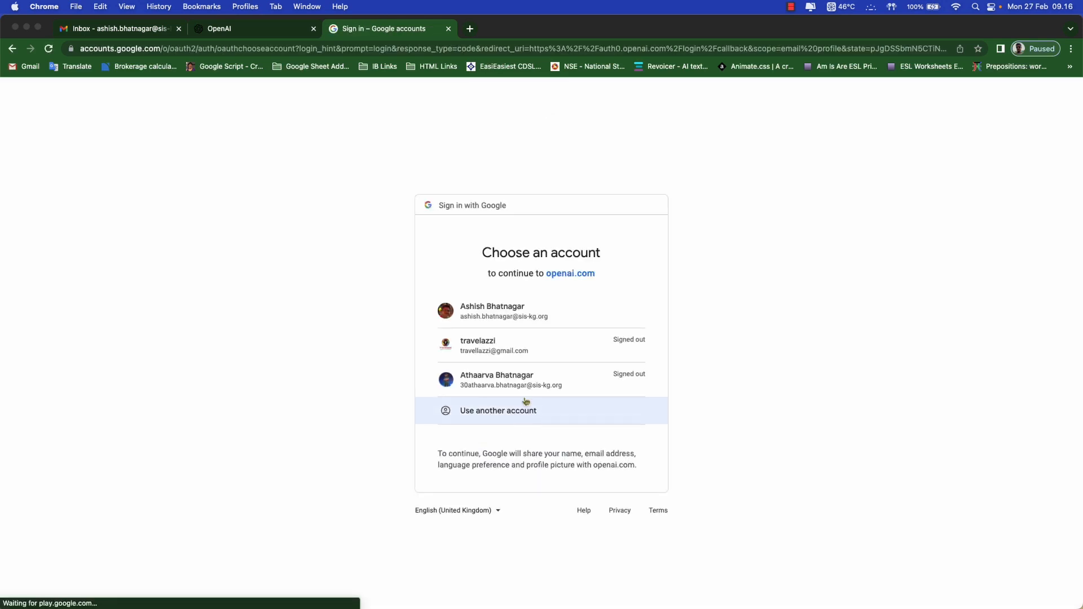
pyautogui.click(528, 317)
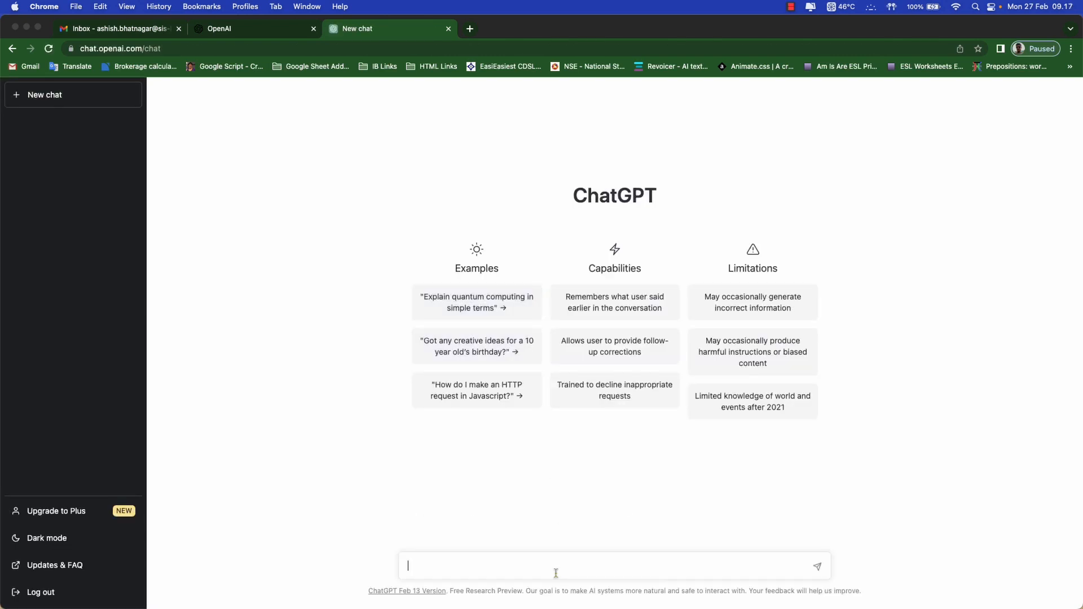
# Ask ChatGPT to make 15 multiple choice questions on photosynthesis for grade 5 in CSV format, with the correct answers at random positions
pyautogui.write('make 15 multiple choice questio')
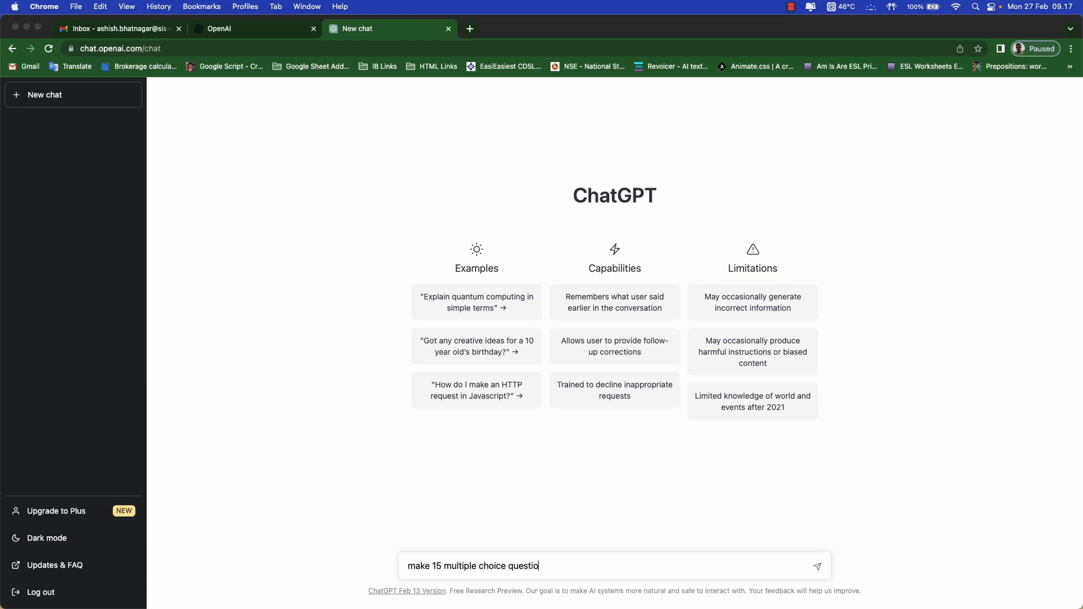
pyautogui.write('ns on [photo')
pyautogui.write('hoto')
pyautogui.write('synt')
pyautogui.write('hesis for grade ')
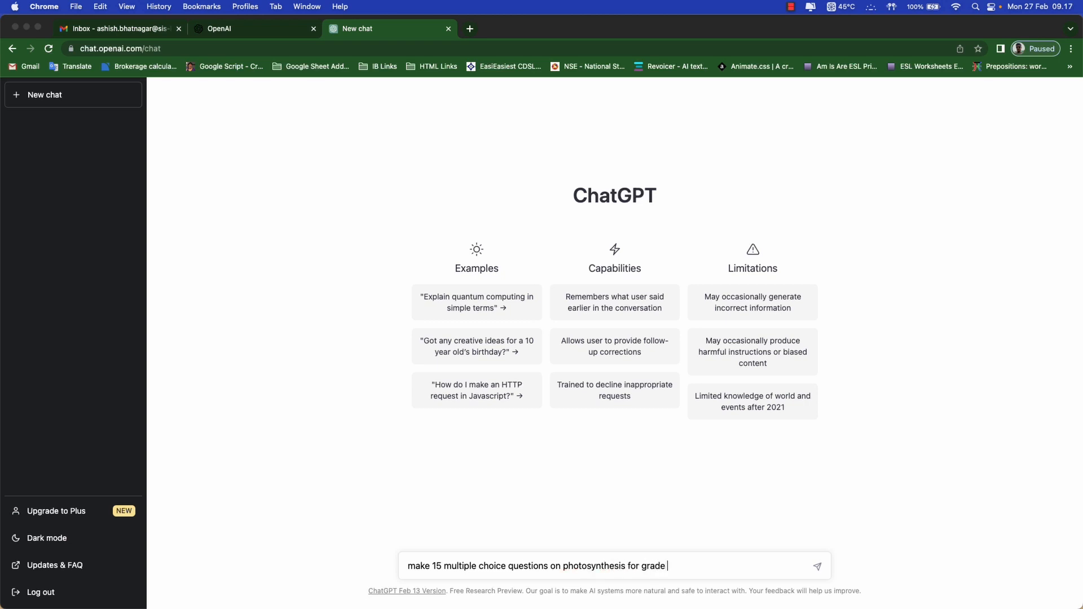
pyautogui.write('5 in CSV format. Put the c')
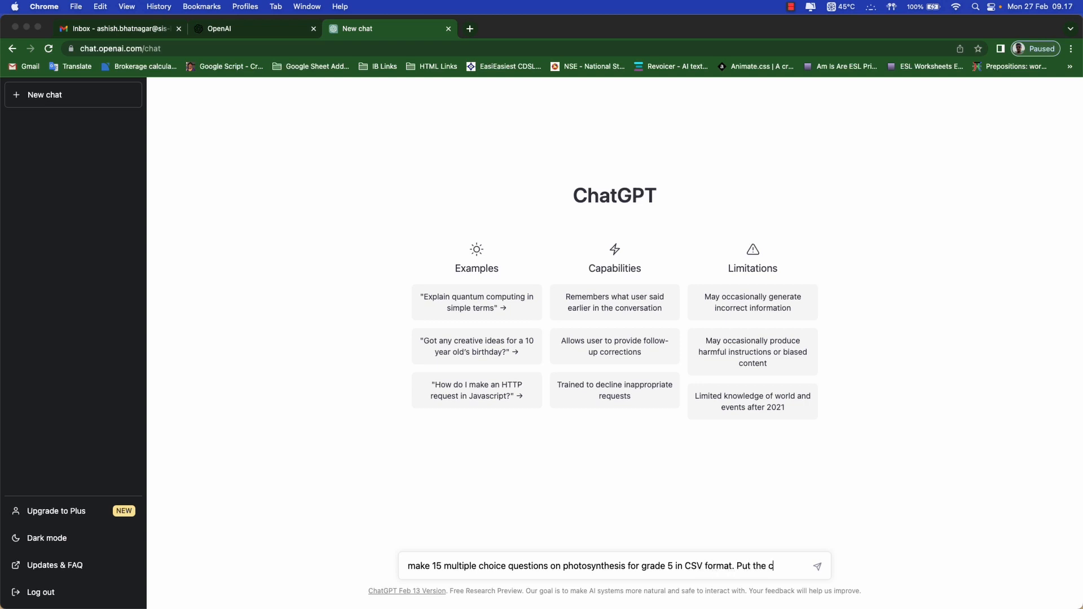
pyautogui.write('orrect answers')
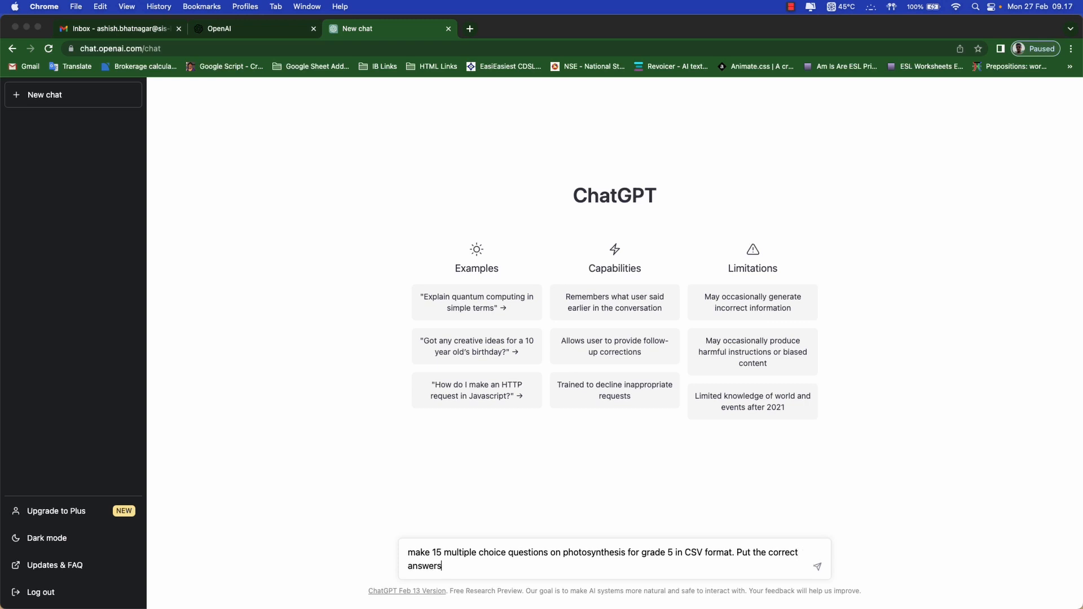
pyautogui.write(' at random')
pyautogui.write(' positionms')
pyautogui.write('.')
pyautogui.press('Return')
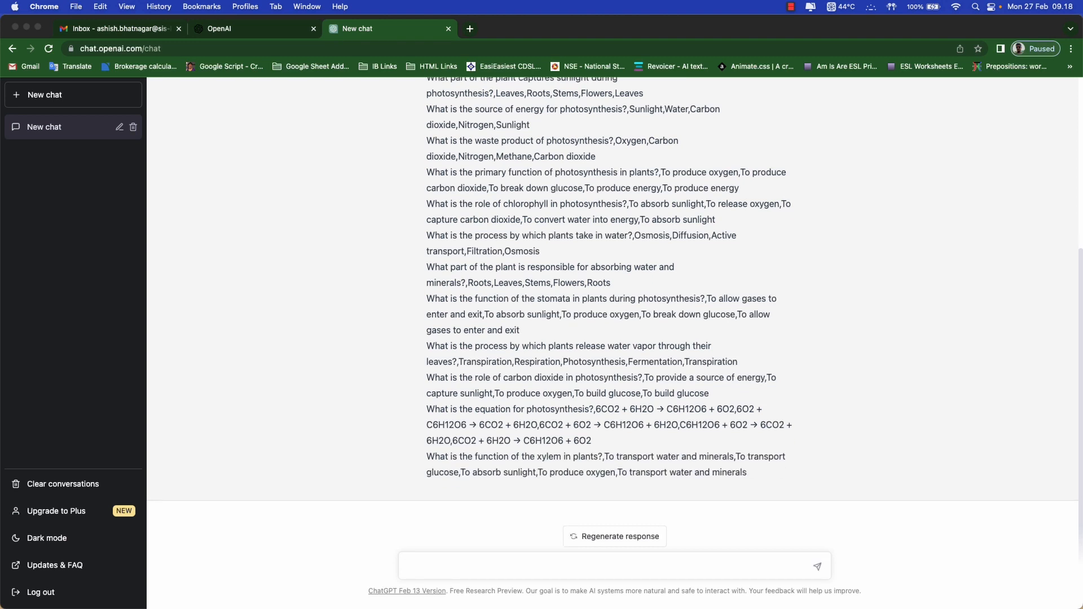
# Ask ChatGPT to write the correct option number at the end of each question, and copy the revised question lines without the header
pyautogui.write('write correct option number also at the end of each question')
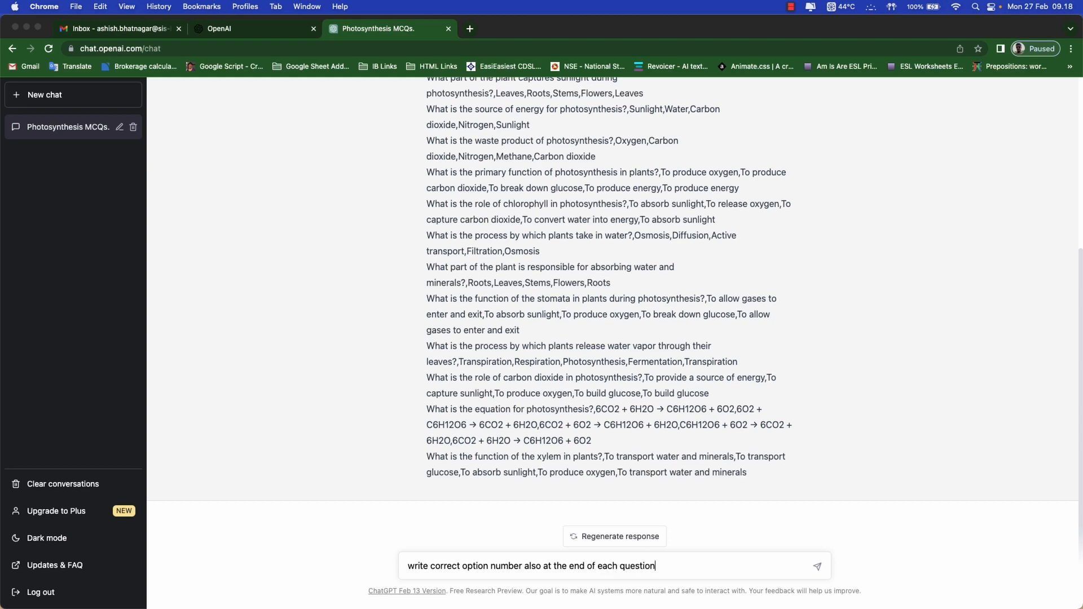
pyautogui.press('Return')
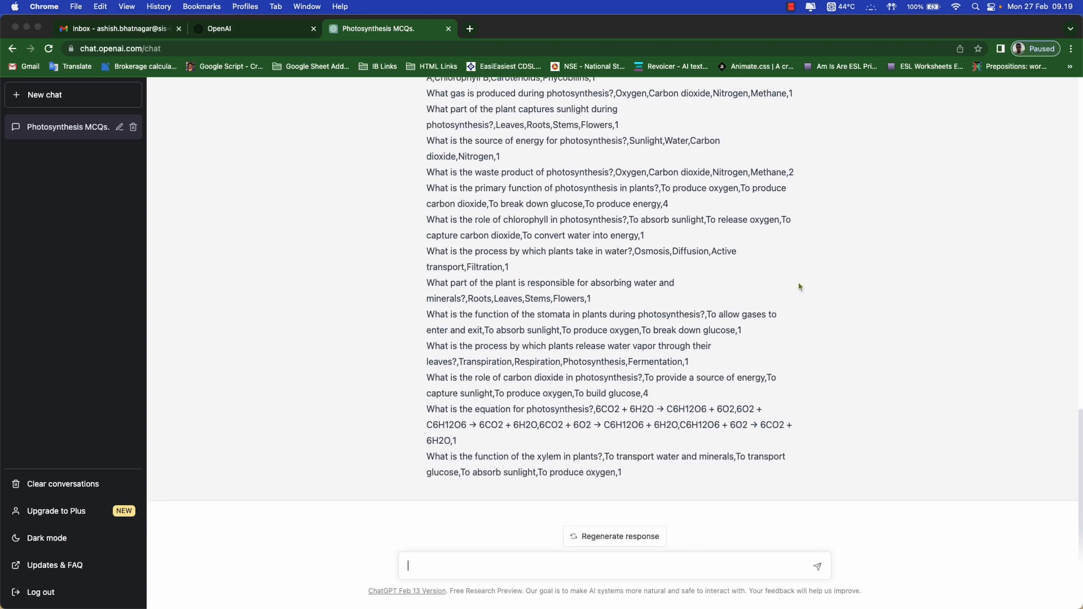
pyautogui.scroll(5, 799, 287)
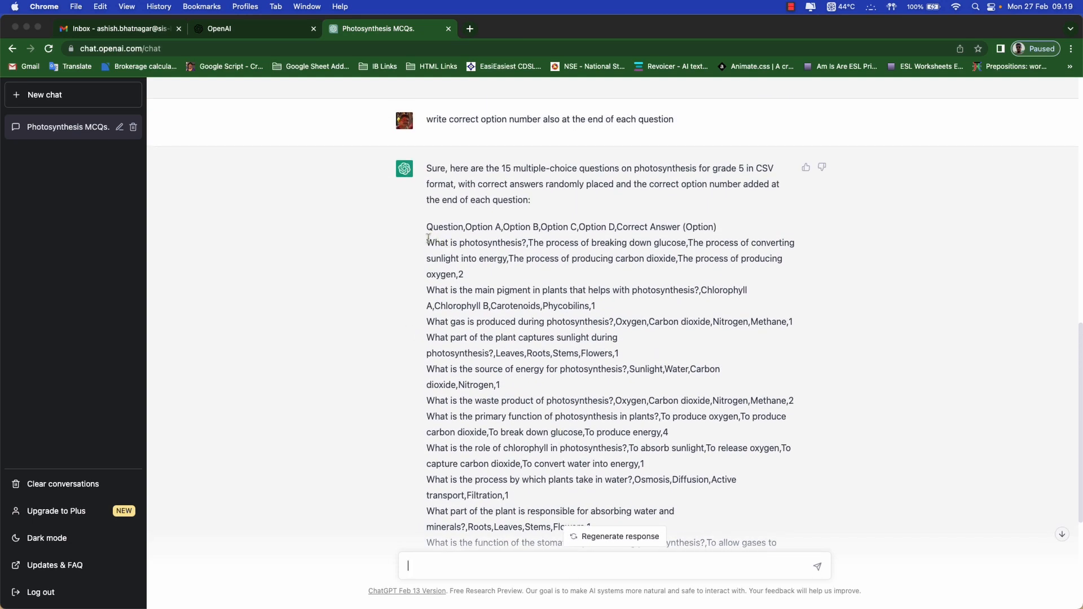
pyautogui.moveTo(430, 243); pyautogui.dragTo(663, 478)
pyautogui.rightClick(548, 366)
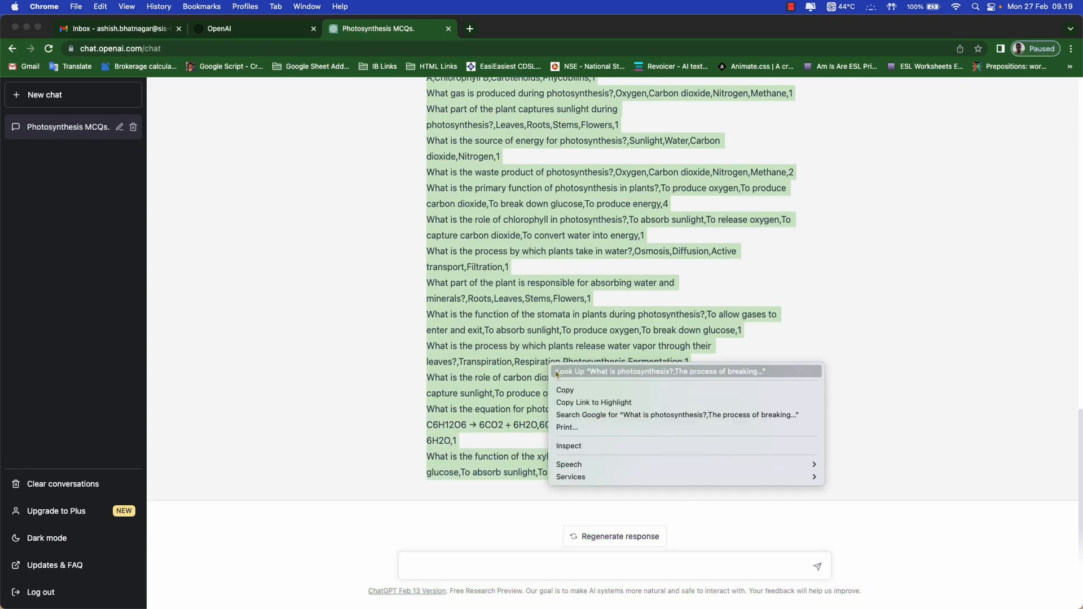
pyautogui.click(570, 391)
pyautogui.click(296, 335)
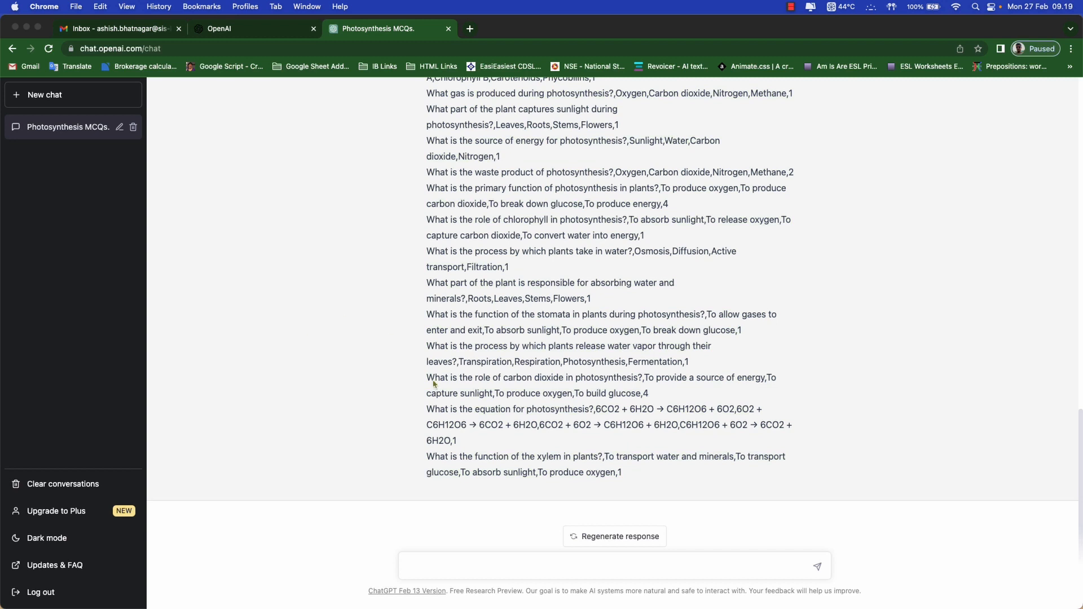
# Switch to TextEdit and paste the copied questions into a new document
pyautogui.press('super+space')
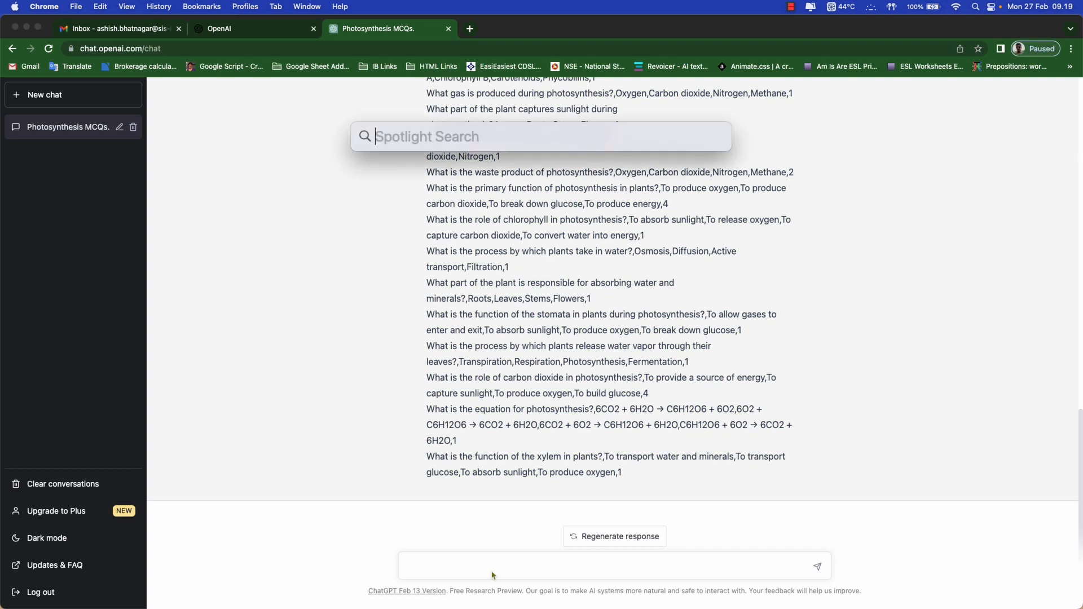
pyautogui.write('textedit')
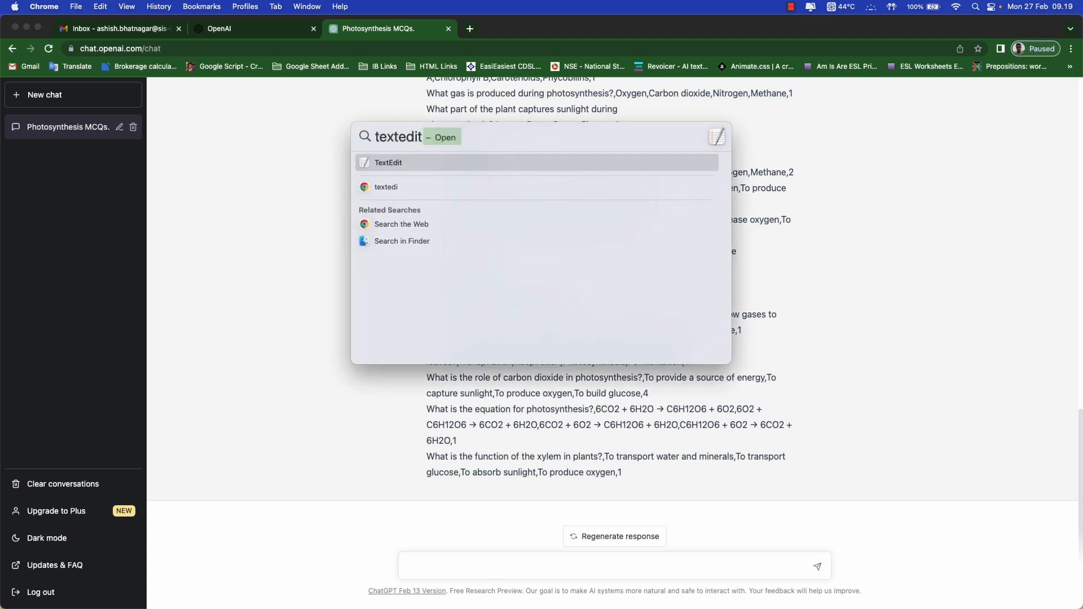
pyautogui.press('Return')
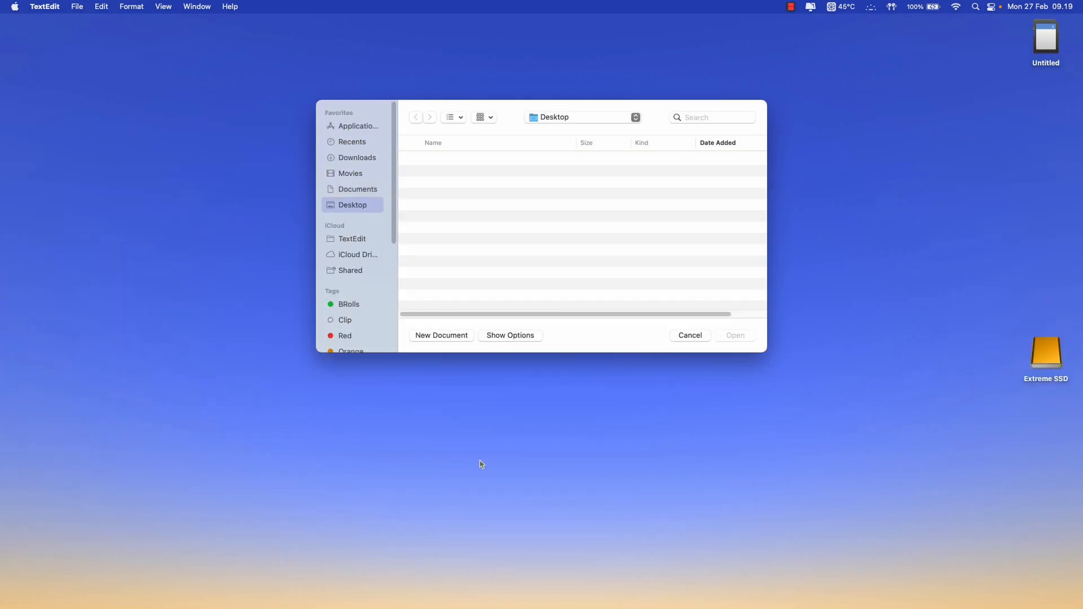
pyautogui.click(432, 336)
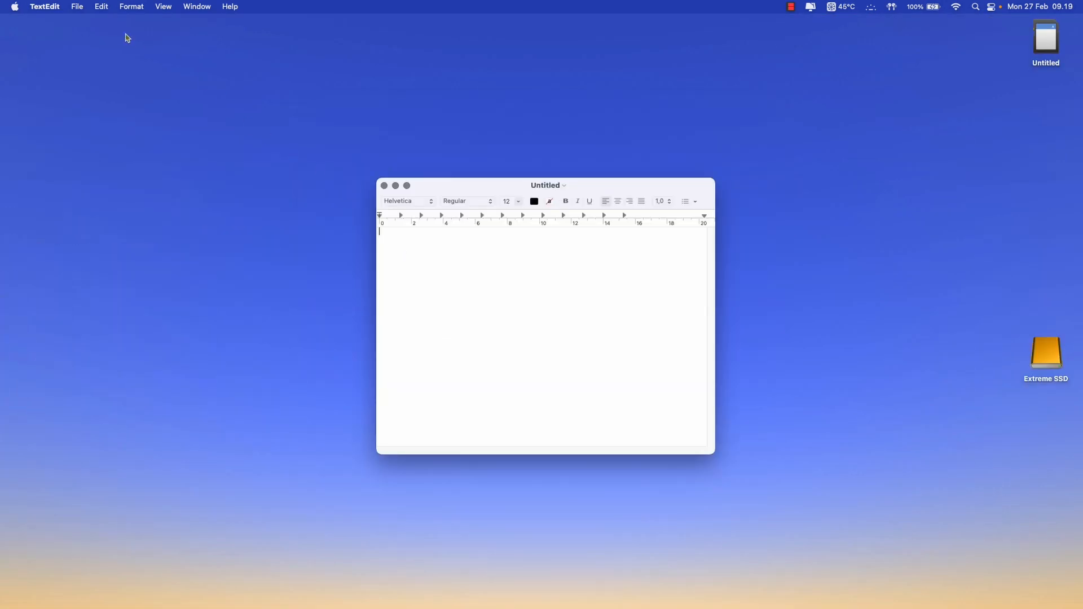
pyautogui.click(109, 8)
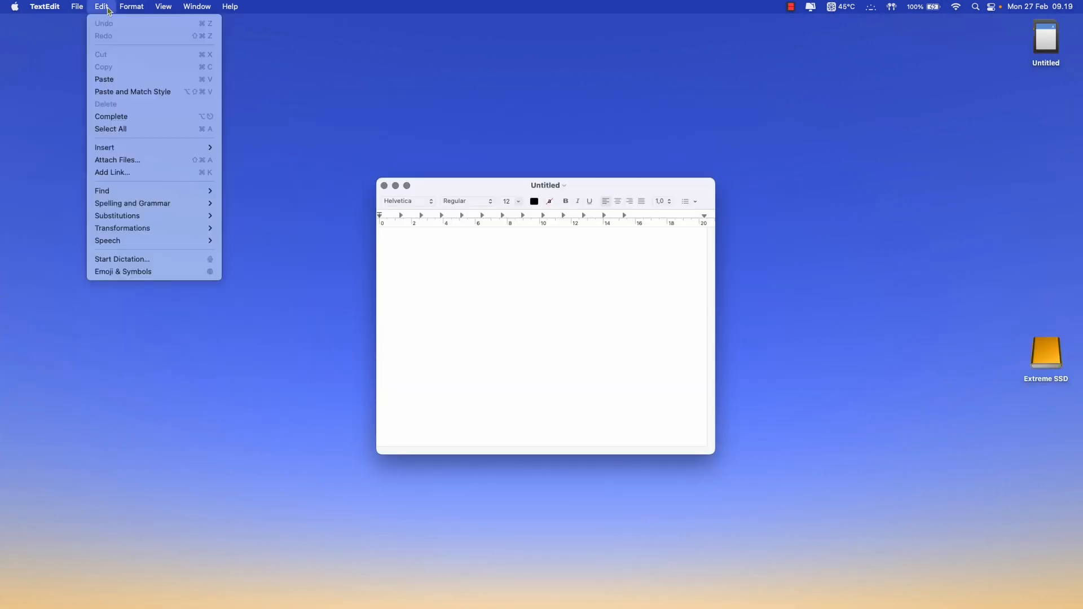
pyautogui.click(124, 83)
# Convert the document to plain text and save it to the Desktop as photosynthesis.csv
pyautogui.click(143, 7)
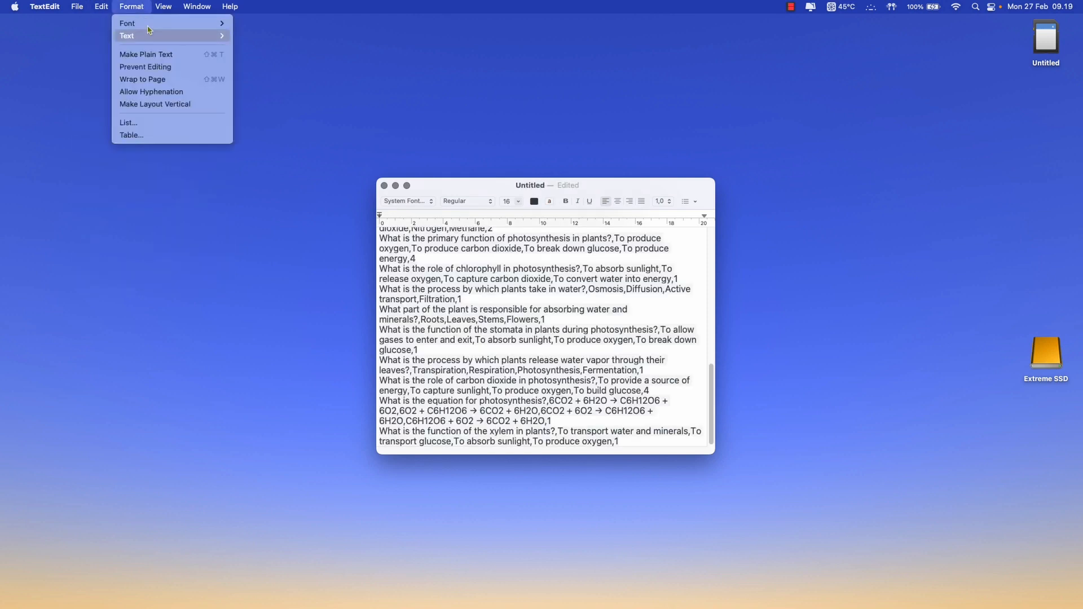
pyautogui.click(145, 55)
pyautogui.click(580, 374)
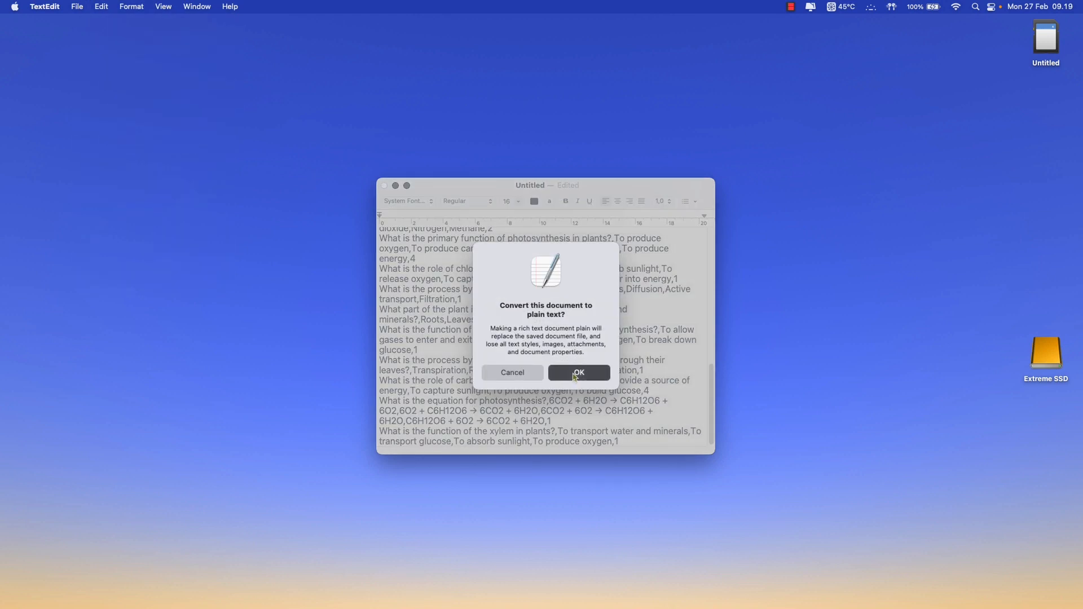
pyautogui.click(78, 8)
pyautogui.click(93, 78)
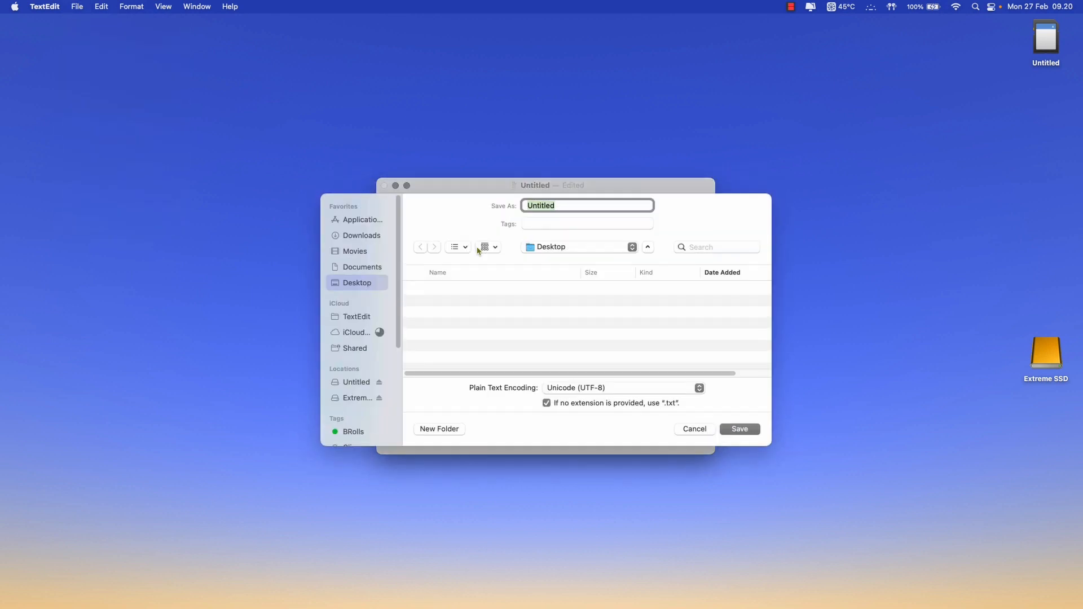
pyautogui.write('photosynthesis.csv')
pyautogui.click(735, 431)
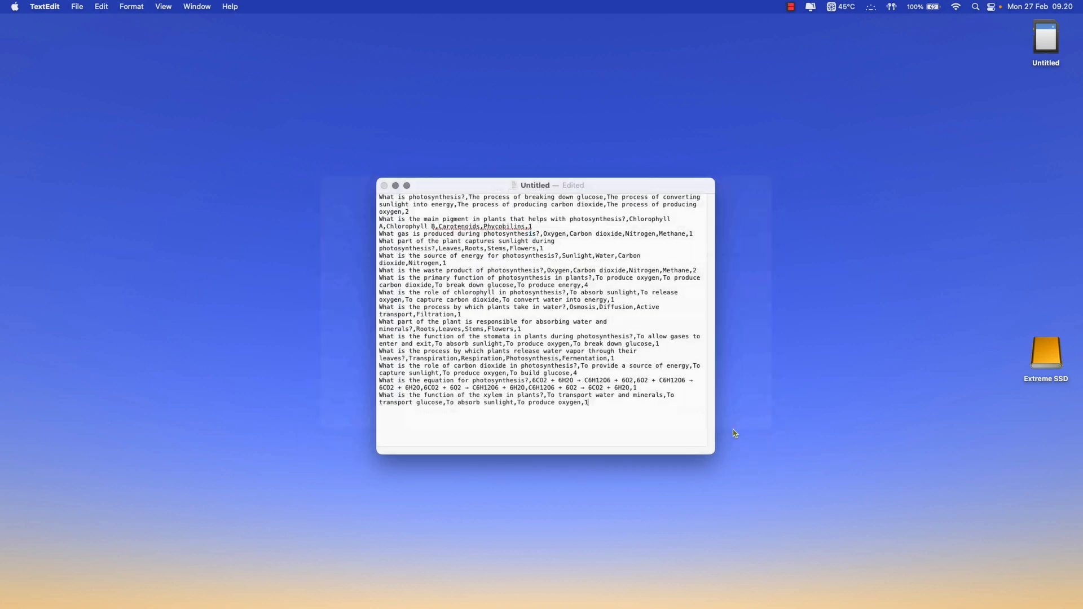
pyautogui.click(781, 348)
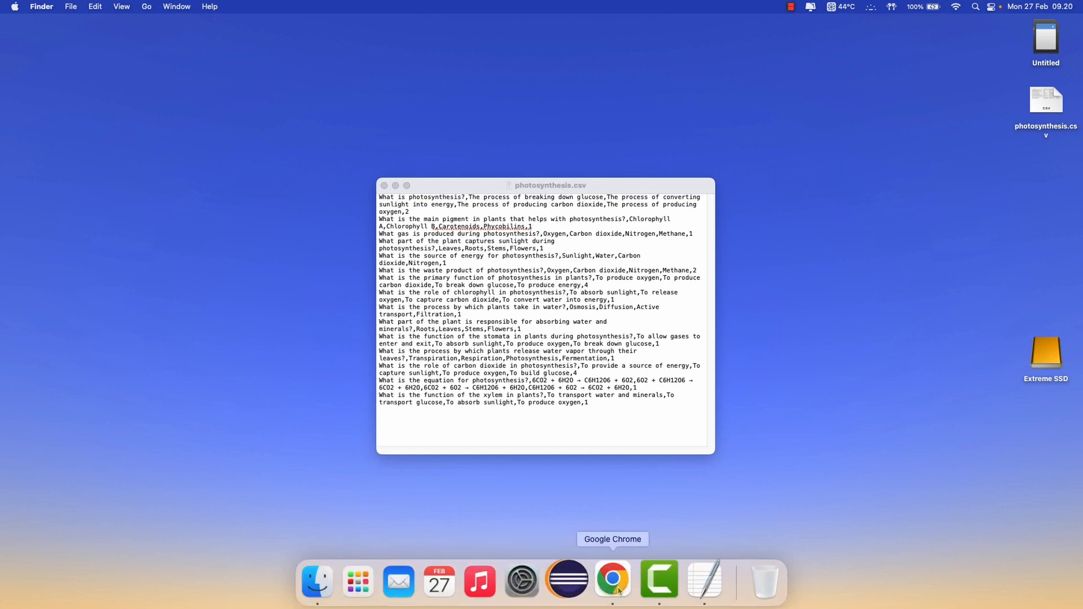
# Switch to Chrome, open Google Drive from the Gmail inbox and create a blank Google Sheets spreadsheet
pyautogui.click(619, 584)
pyautogui.click(107, 33)
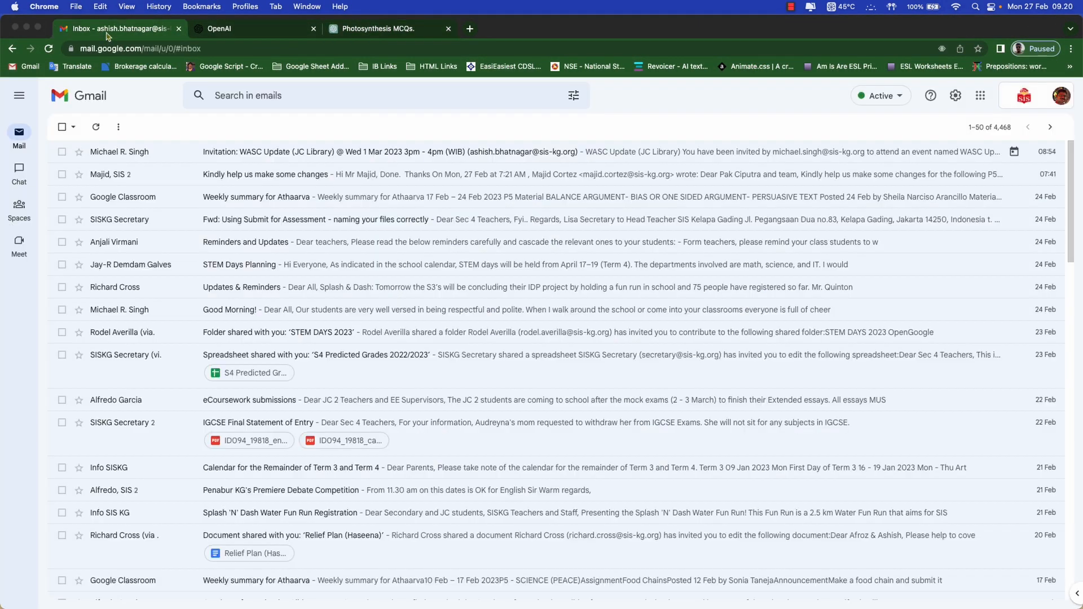
pyautogui.click(981, 95)
pyautogui.click(1030, 153)
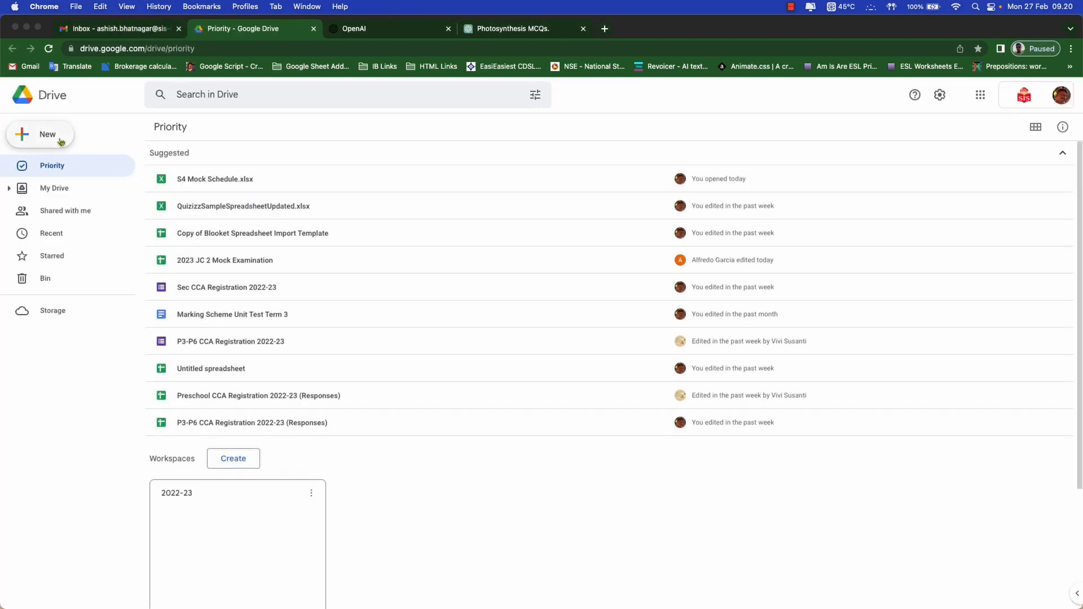
pyautogui.click(61, 141)
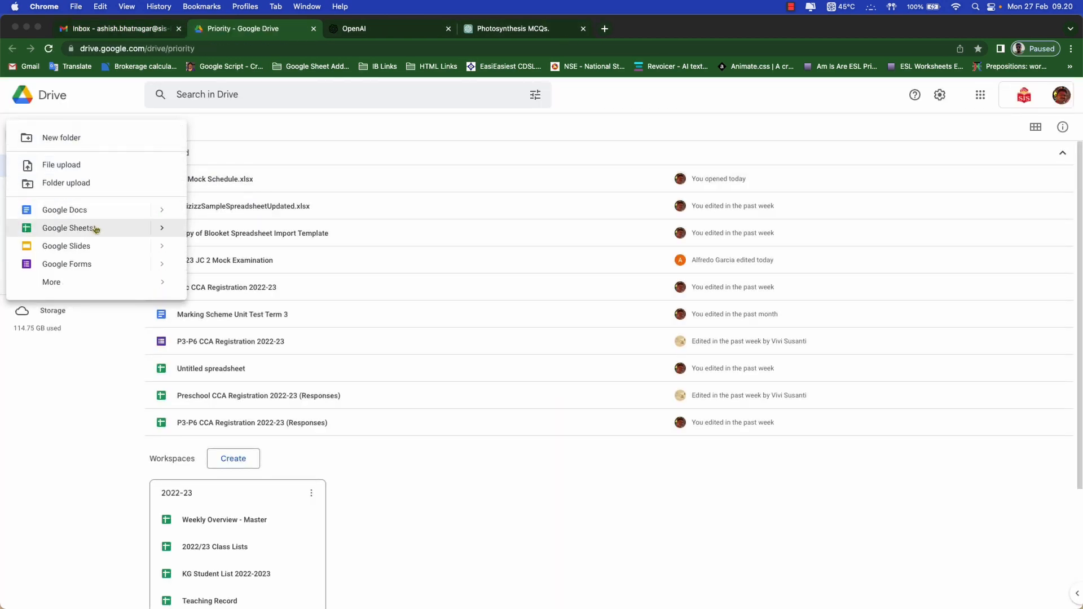
pyautogui.click(96, 228)
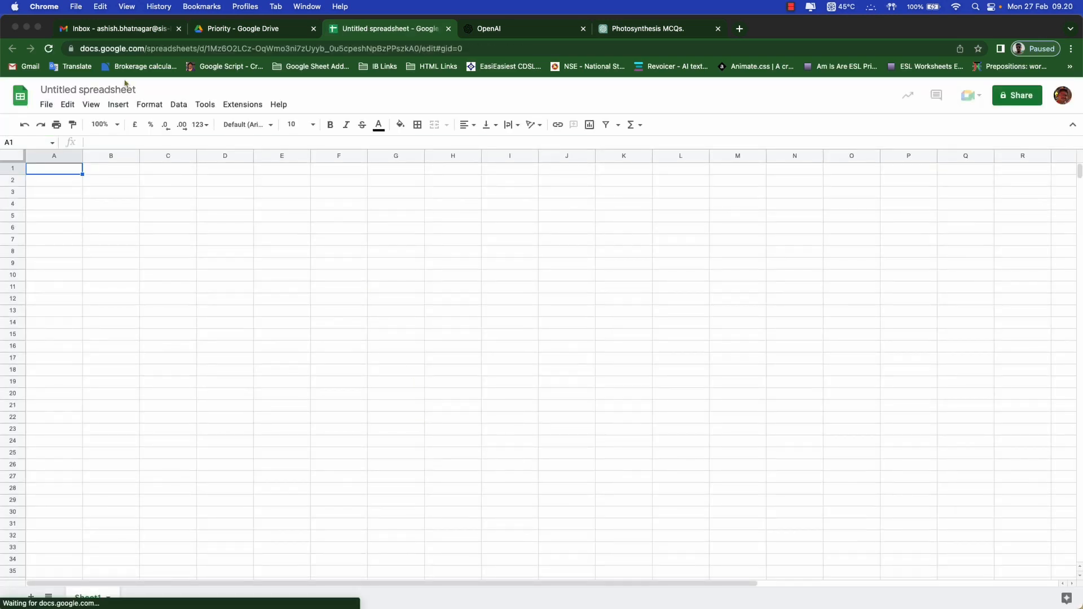
# Import photosynthesis.csv from the Desktop into the spreadsheet, replacing its contents and using Comma as the separator type
pyautogui.click(50, 107)
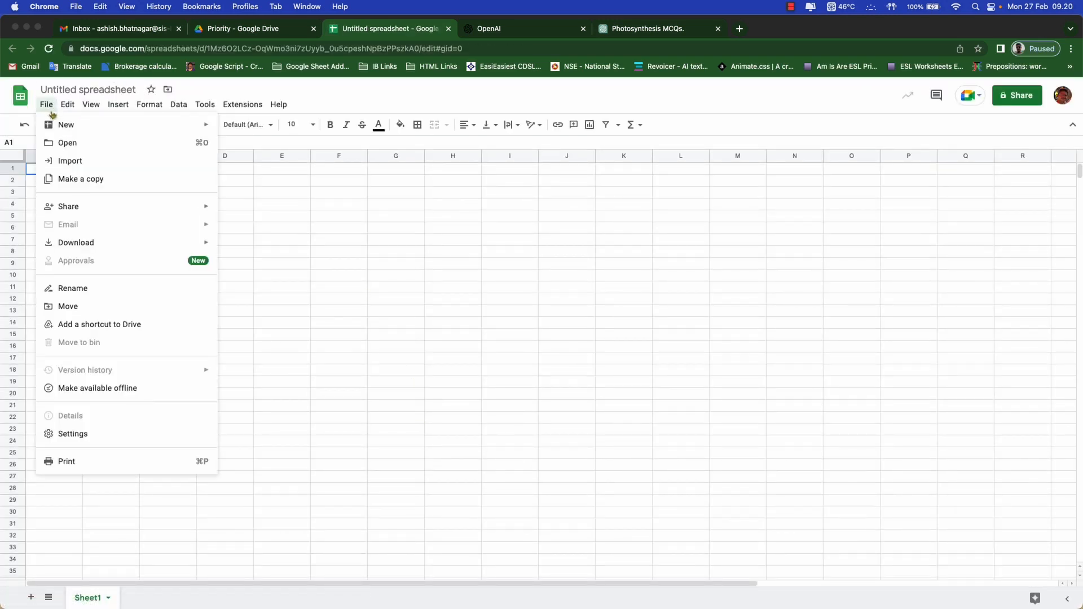
pyautogui.click(81, 162)
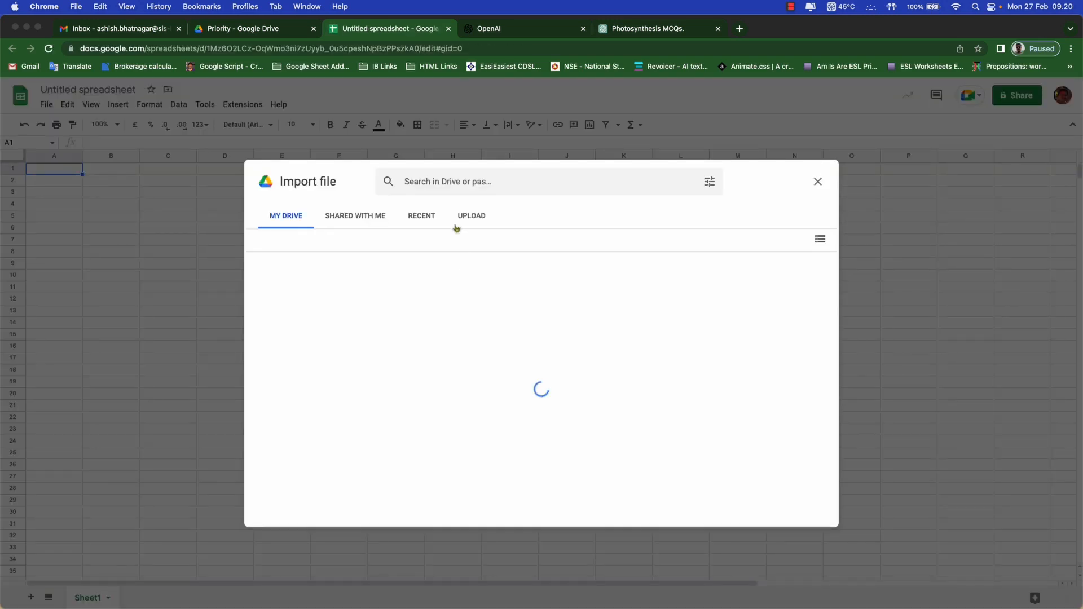
pyautogui.click(458, 226)
pyautogui.click(534, 415)
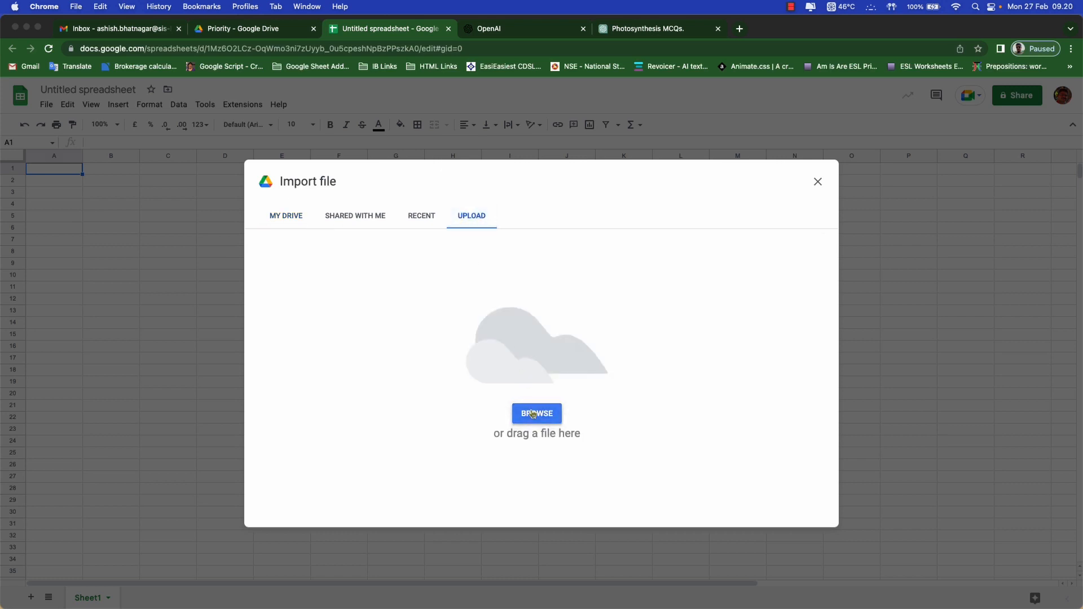
pyautogui.doubleClick(428, 246)
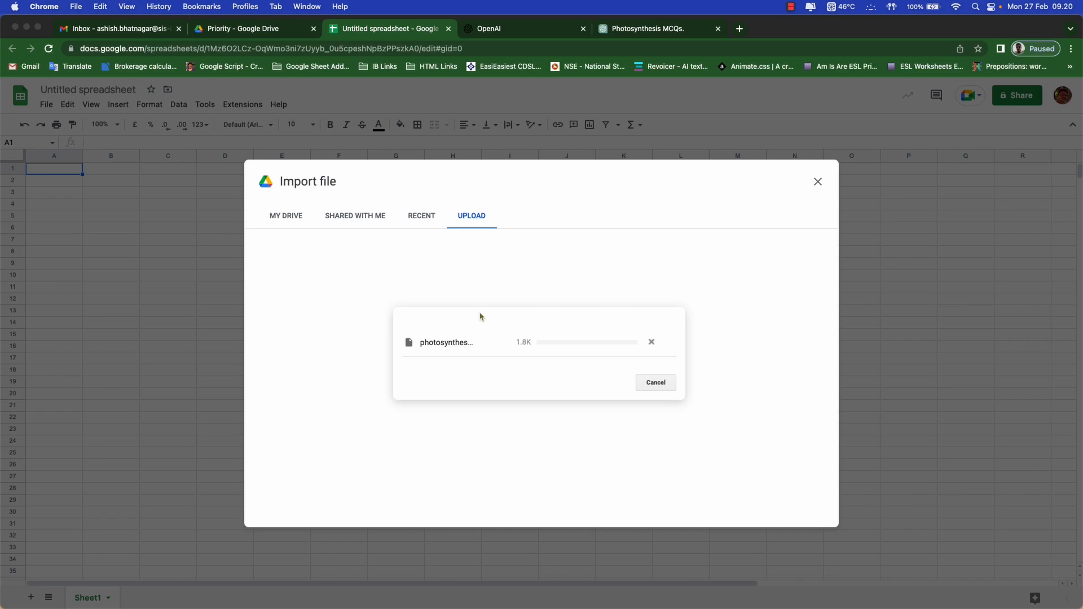
pyautogui.click(570, 350)
pyautogui.click(572, 385)
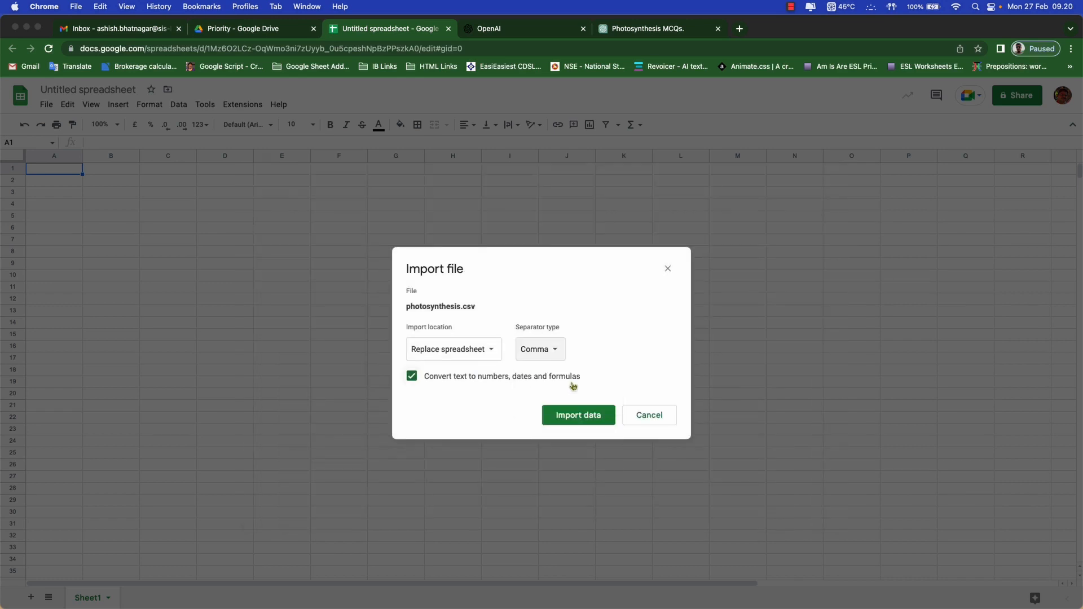
pyautogui.click(495, 381)
pyautogui.click(572, 424)
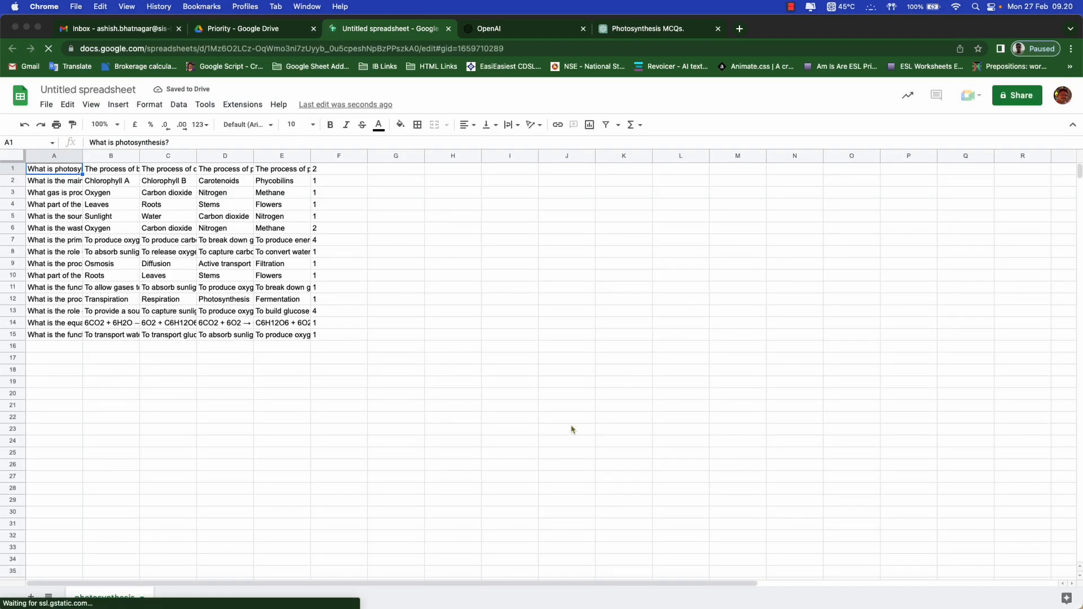
# Widen columns A and E so more of the question and fourth-option text can be read
pyautogui.moveTo(83, 156); pyautogui.dragTo(160, 172)
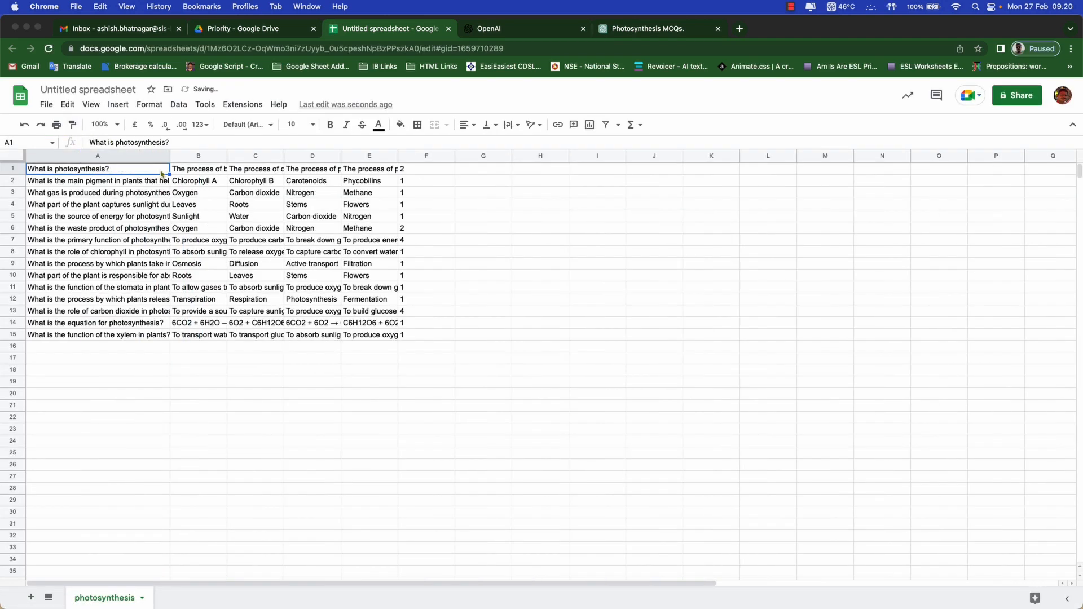
pyautogui.moveTo(398, 155); pyautogui.dragTo(453, 186)
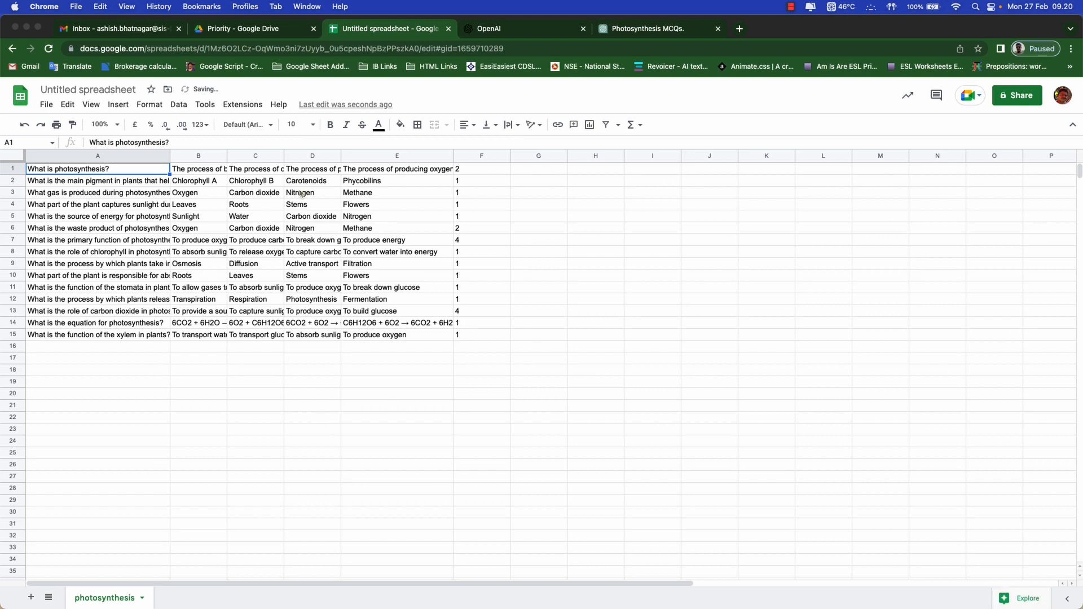
pyautogui.click(449, 395)
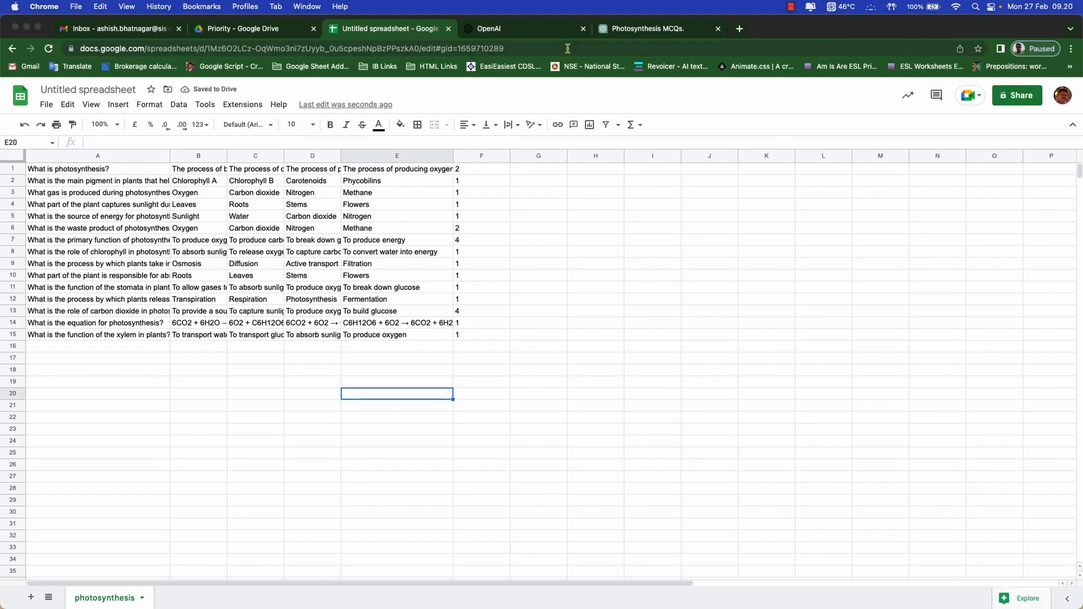
# Load blooket.com in the OpenAI tab and go to the Blooket dashboard
pyautogui.click(521, 29)
pyautogui.click(513, 48)
pyautogui.write('bl')
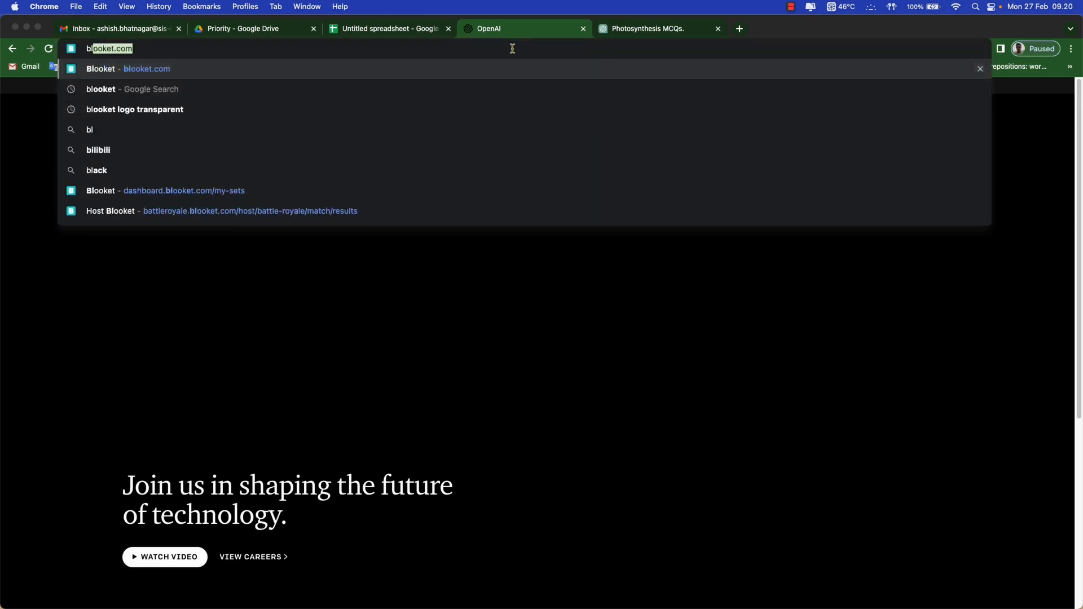
pyautogui.write('ooket.com')
pyautogui.press('Return')
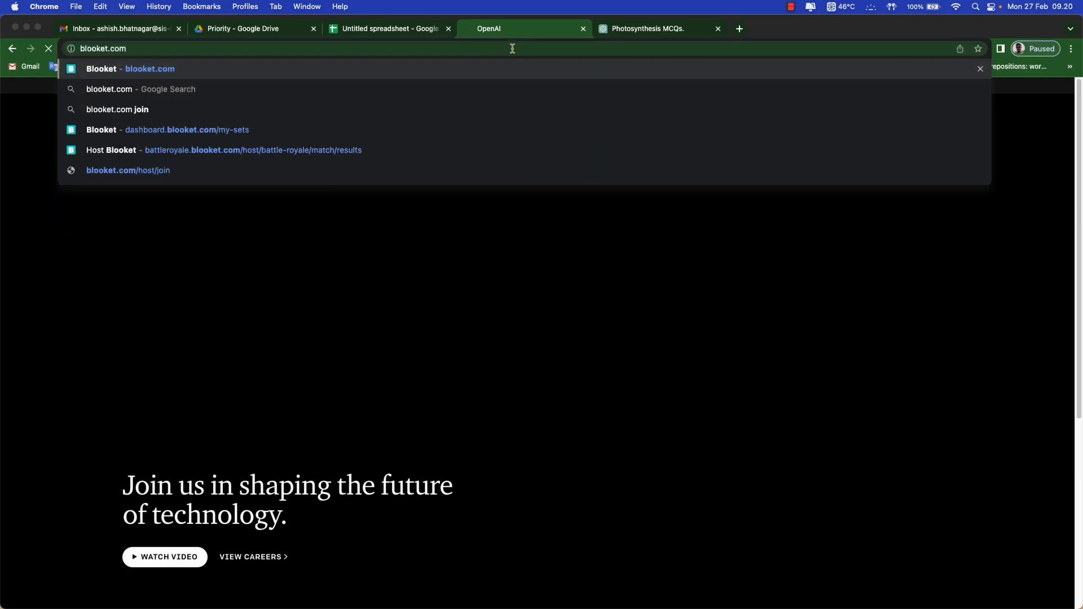
pyautogui.click(850, 121)
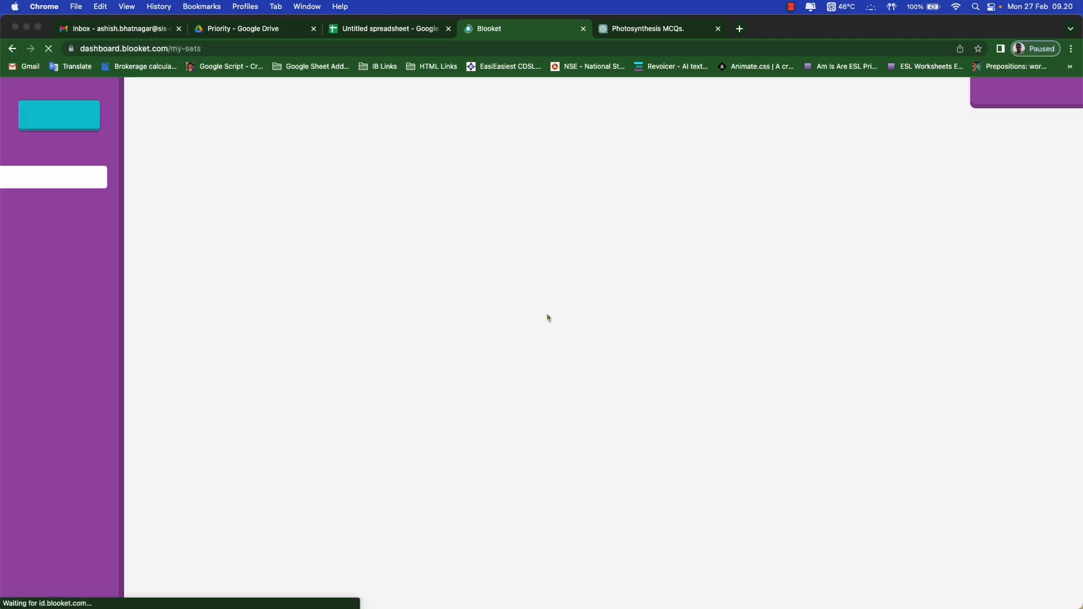
# Start a question set titled Photosynthesis with CSV Import as the creation method, and make a copy of the spreadsheet import template
pyautogui.click(60, 138)
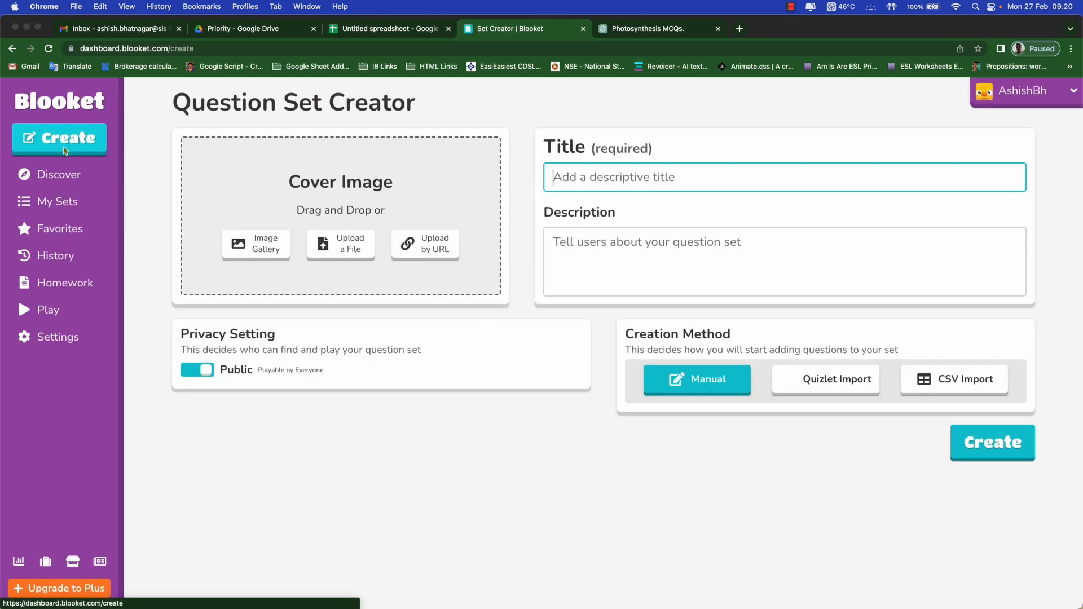
pyautogui.write('Photosynthesis')
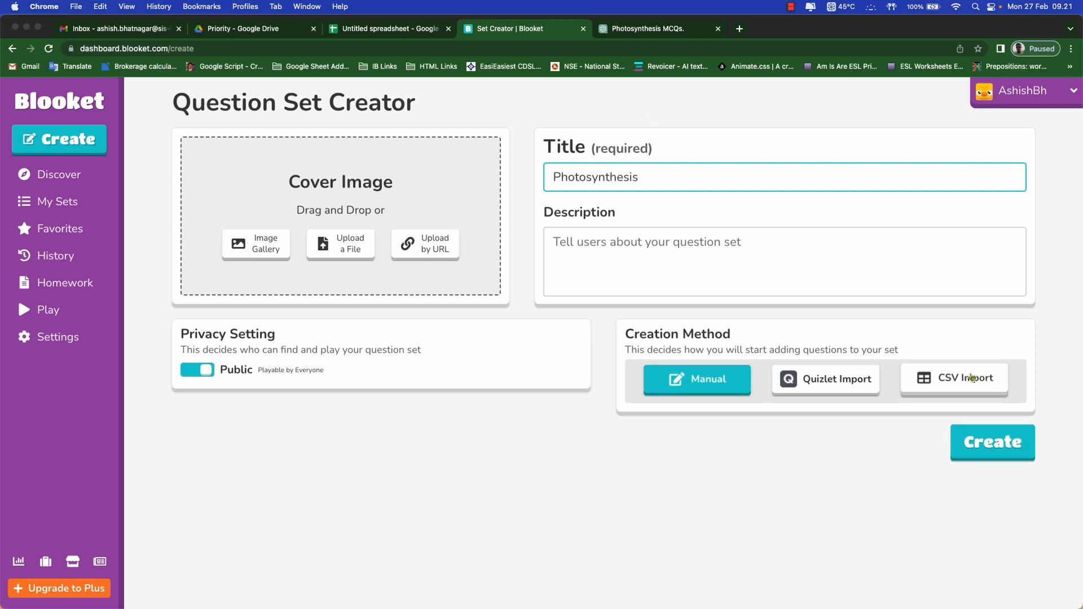
pyautogui.click(954, 378)
pyautogui.click(993, 443)
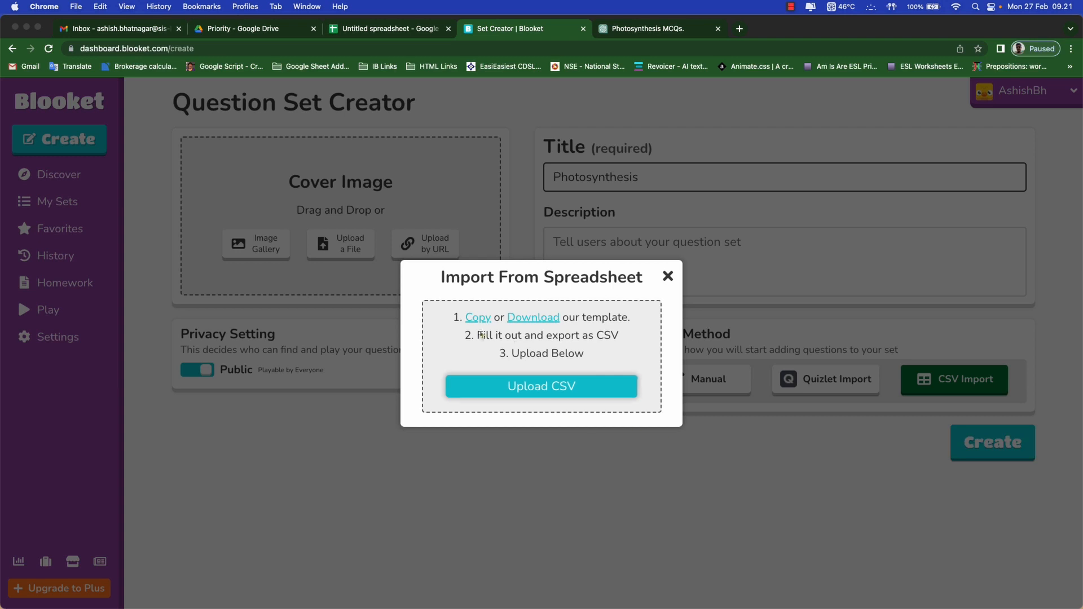
pyautogui.click(475, 320)
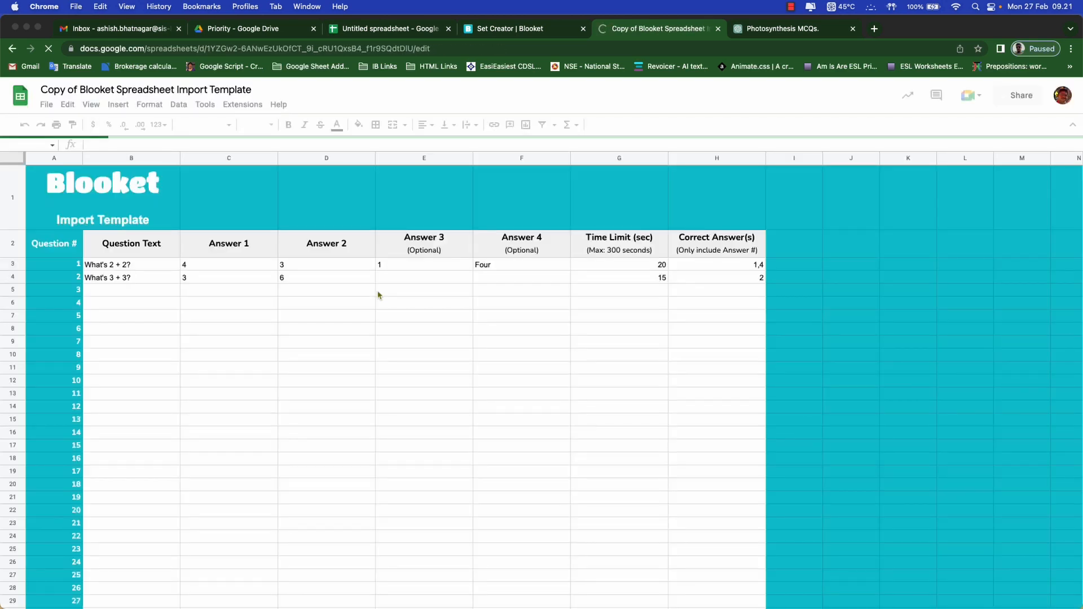
# Copy the photosynthesis questions, answer options and answer numbers (A1:F15) from the untitled spreadsheet into the Blooket import template starting at B3
pyautogui.click(379, 30)
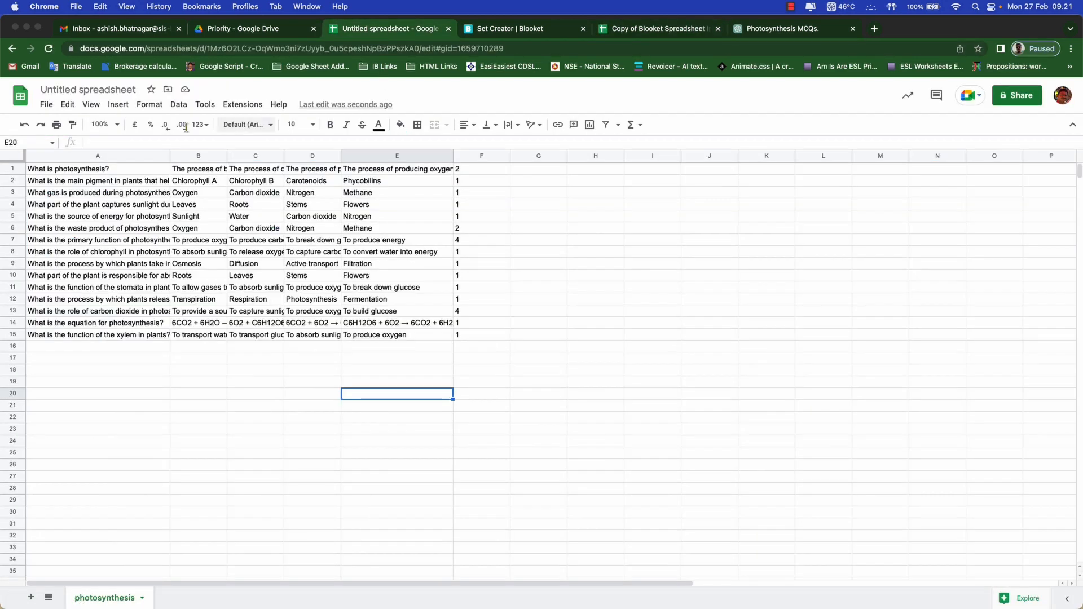
pyautogui.moveTo(109, 169); pyautogui.dragTo(474, 340)
pyautogui.press('super+c')
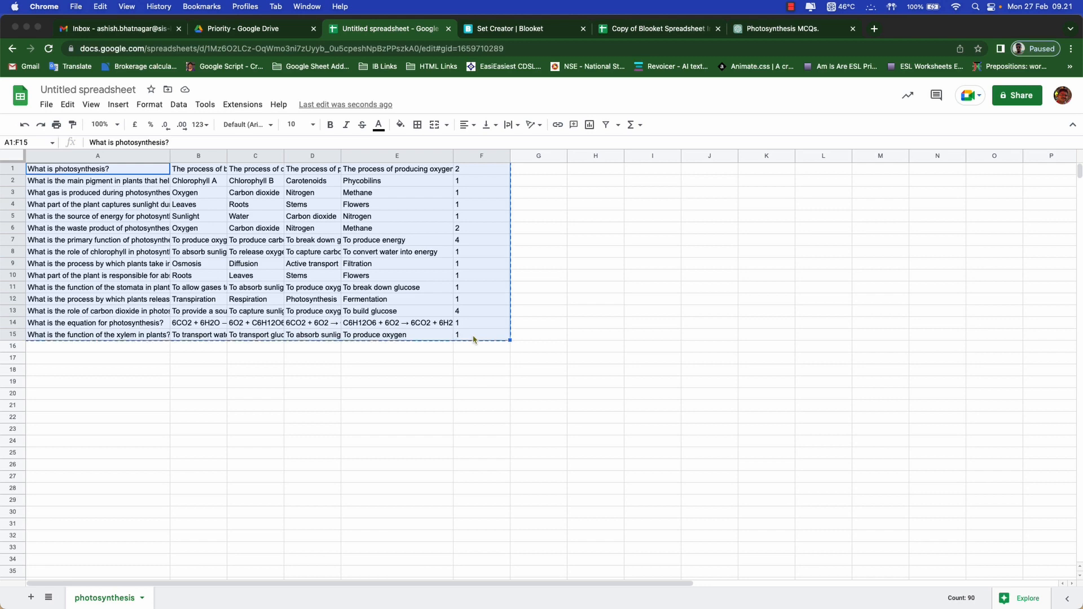
pyautogui.click(678, 29)
pyautogui.moveTo(112, 250); pyautogui.dragTo(734, 260)
pyautogui.press('super+v')
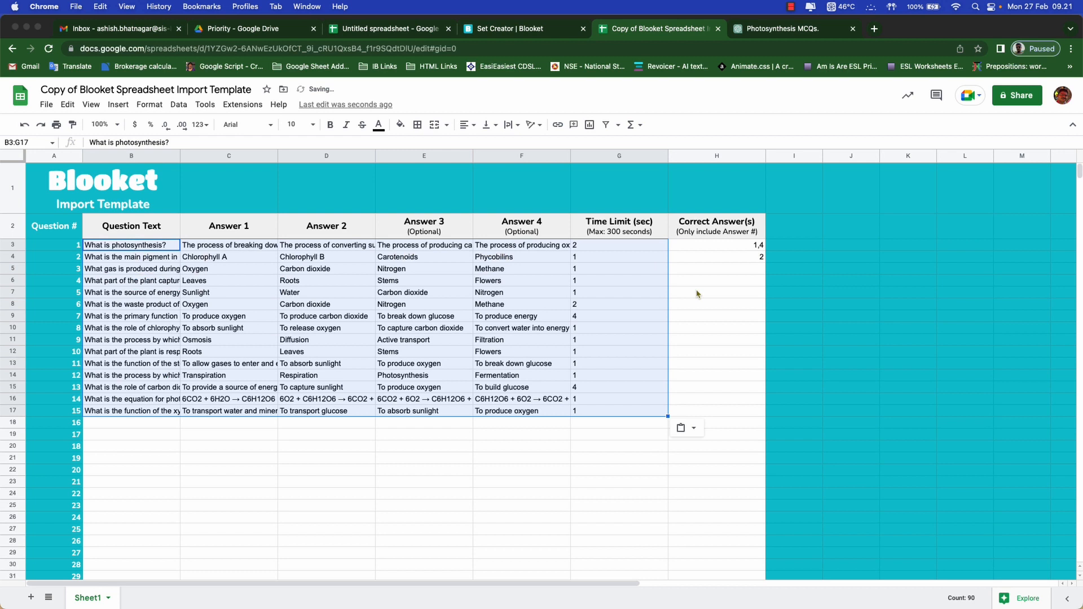
pyautogui.click(503, 468)
# Move the answer numbers in G3:G17 from the Time Limit column to the Correct Answer(s) column, starting at H3
pyautogui.moveTo(616, 249); pyautogui.dragTo(617, 412)
pyautogui.press('super+c')
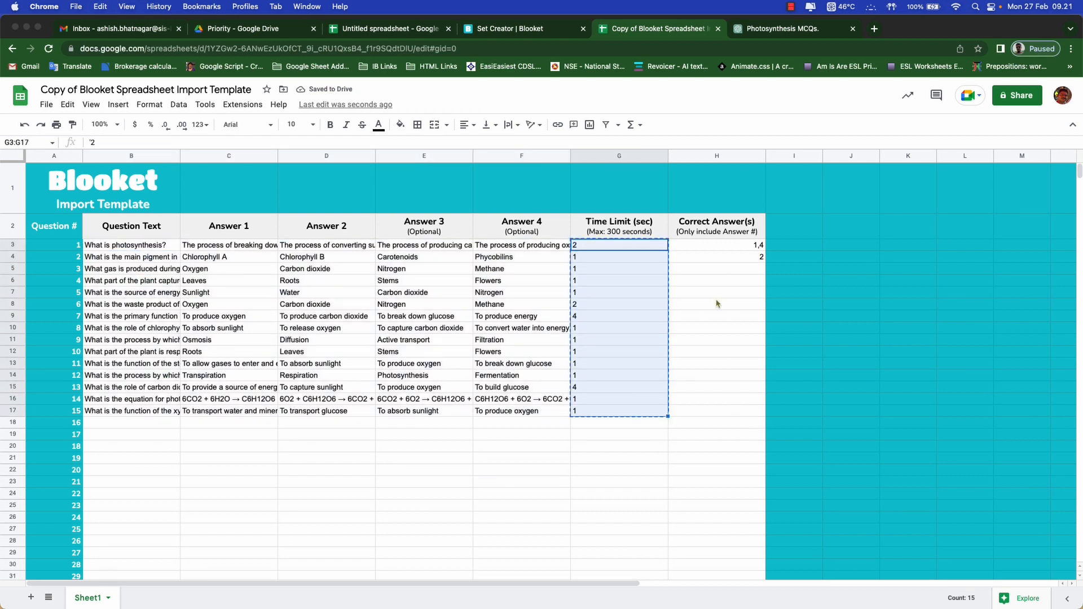
pyautogui.click(722, 247)
pyautogui.press('super+v')
# Set the time limit to 30 seconds in G3 and fill it down through G17 for all the questions
pyautogui.click(615, 243)
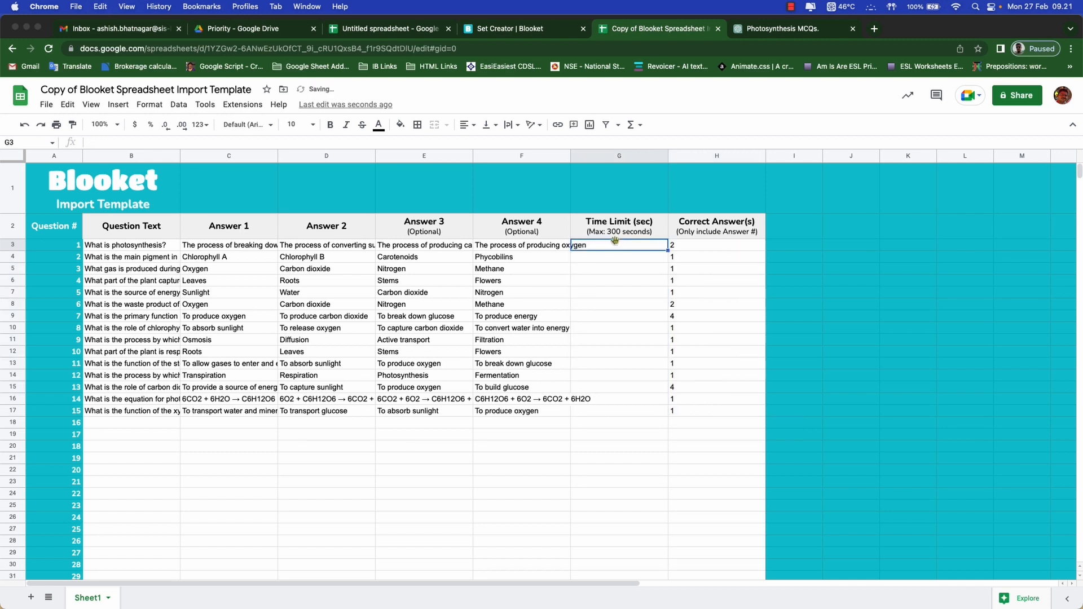
pyautogui.write('30')
pyautogui.click(600, 342)
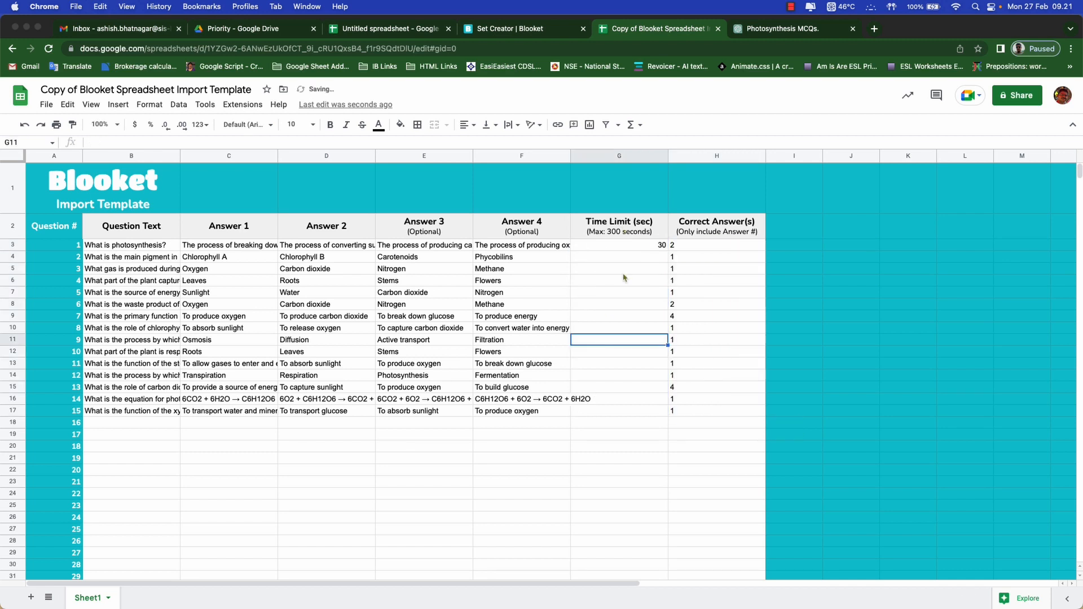
pyautogui.click(632, 249)
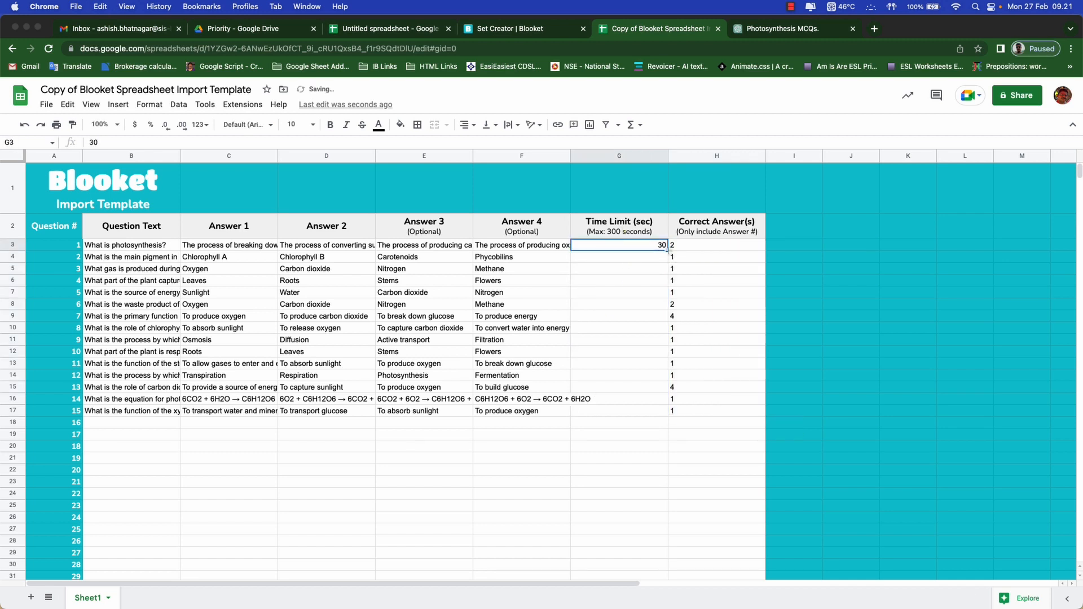
pyautogui.moveTo(668, 249); pyautogui.dragTo(663, 415)
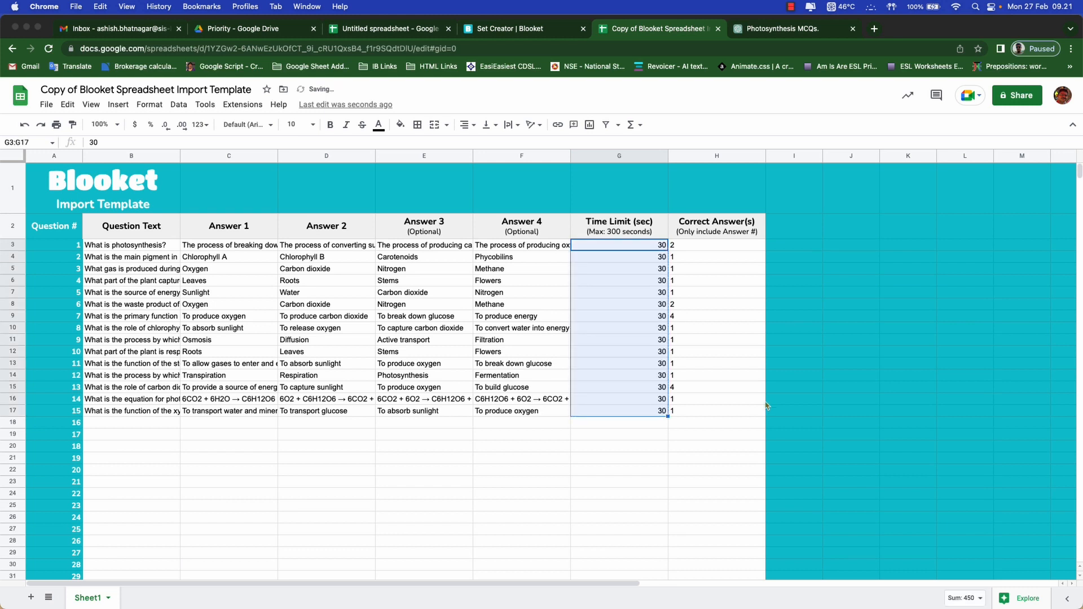
pyautogui.click(698, 447)
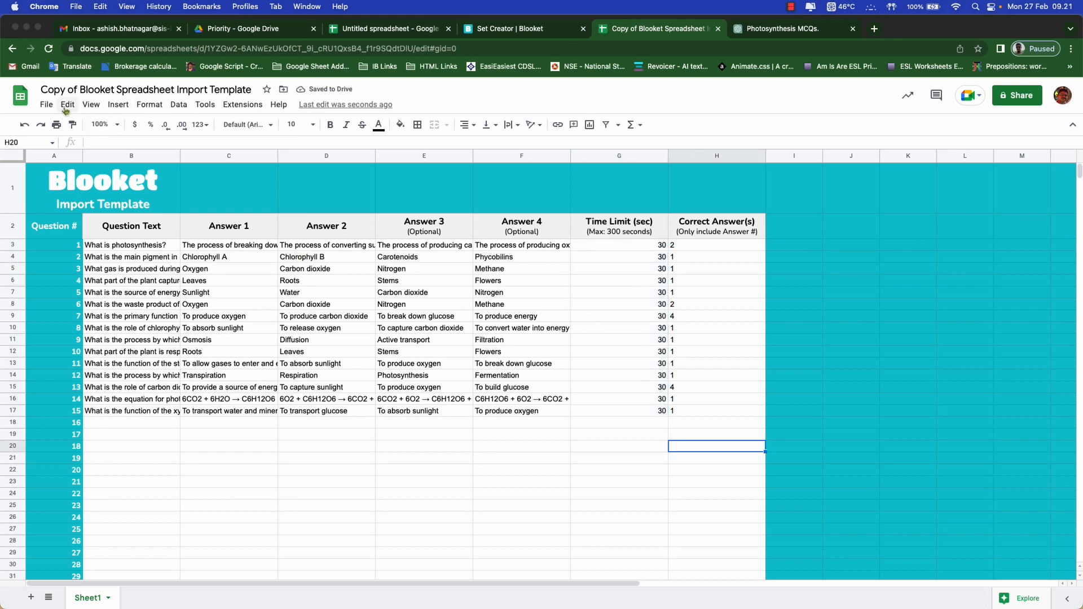
# Download the completed import template as a comma-separated values (.csv) file
pyautogui.click(47, 105)
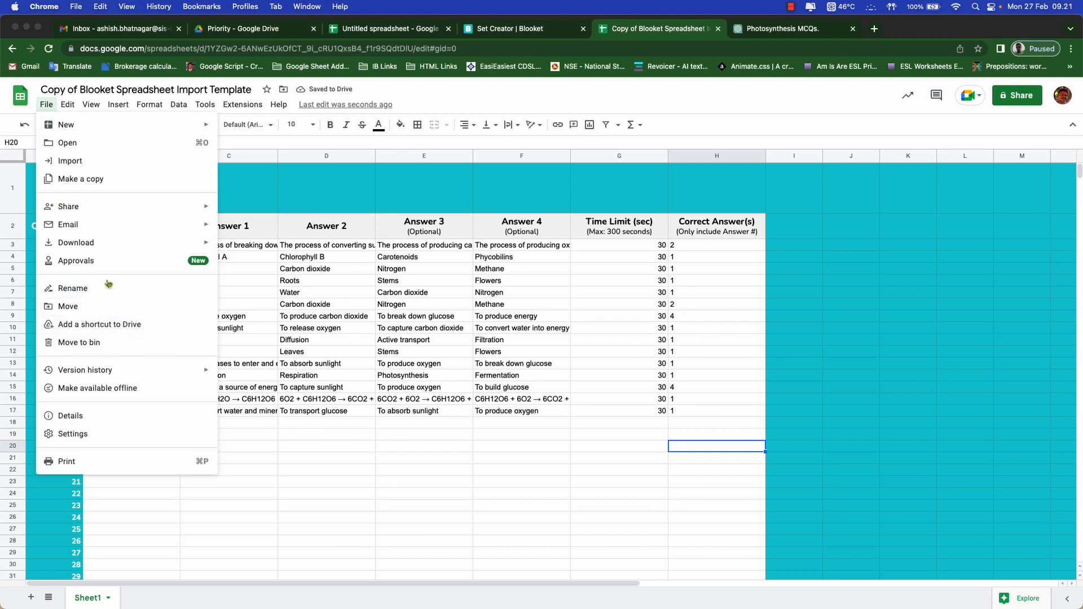
pyautogui.moveTo(76, 243)
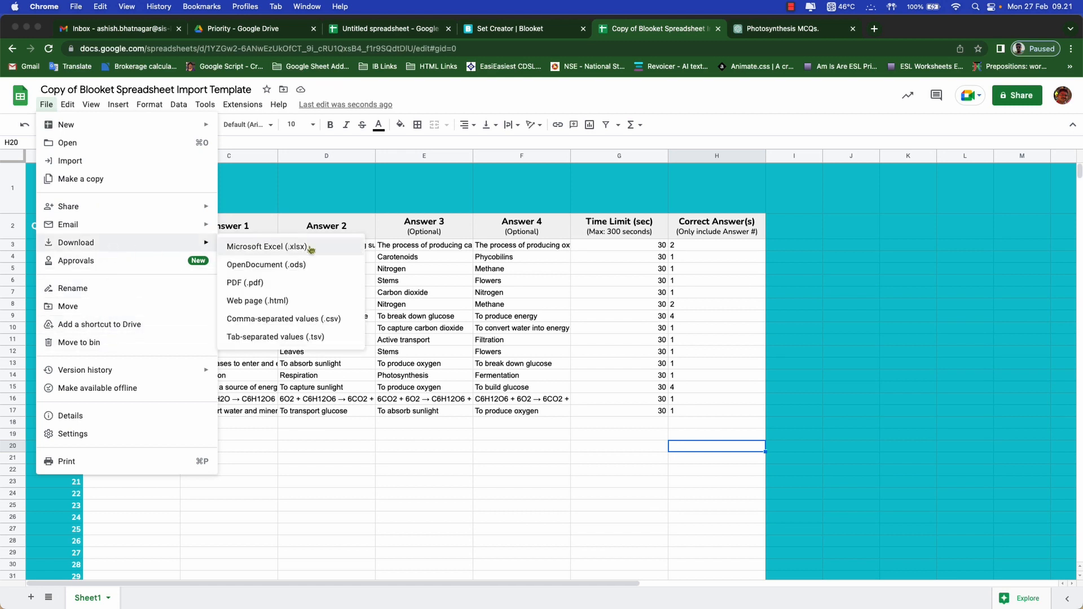
pyautogui.click(312, 319)
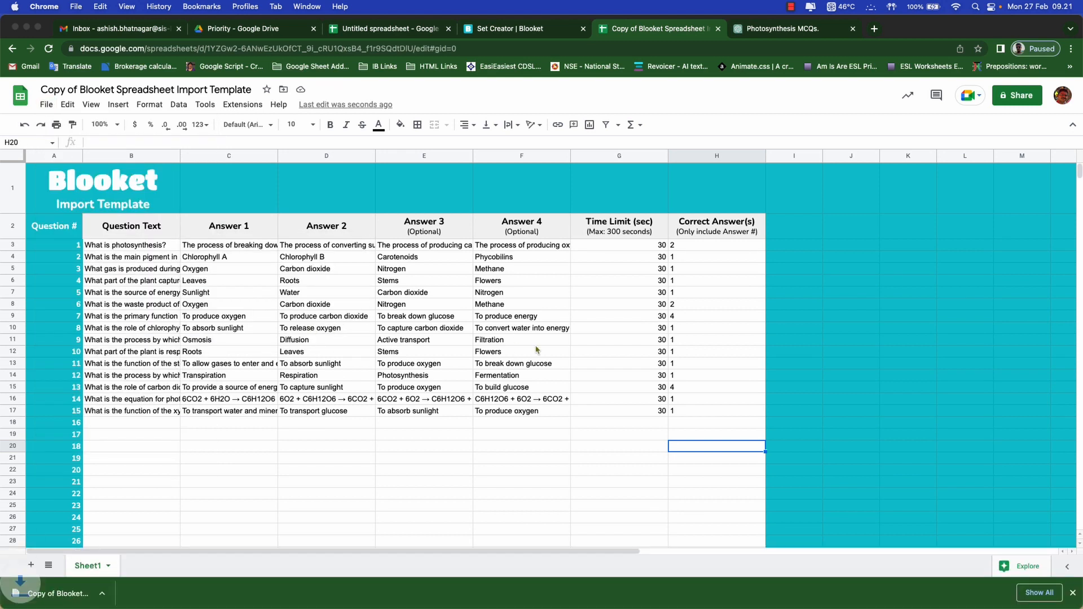
# Upload the newest Blooket template CSV, Sheet1 (5), from Downloads into the Photosynthesis question set
pyautogui.click(509, 35)
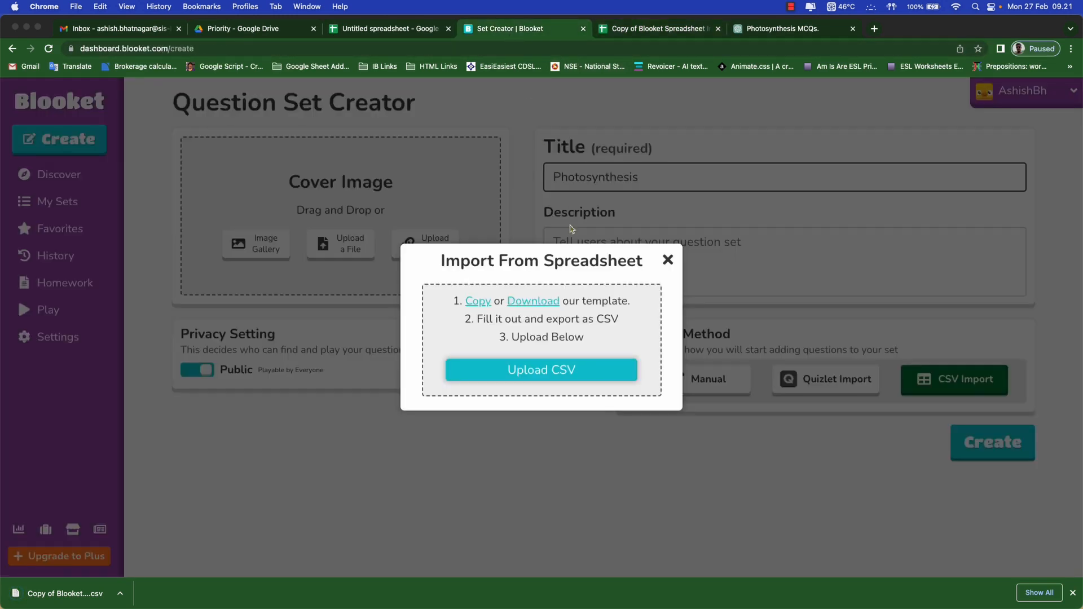
pyautogui.click(571, 379)
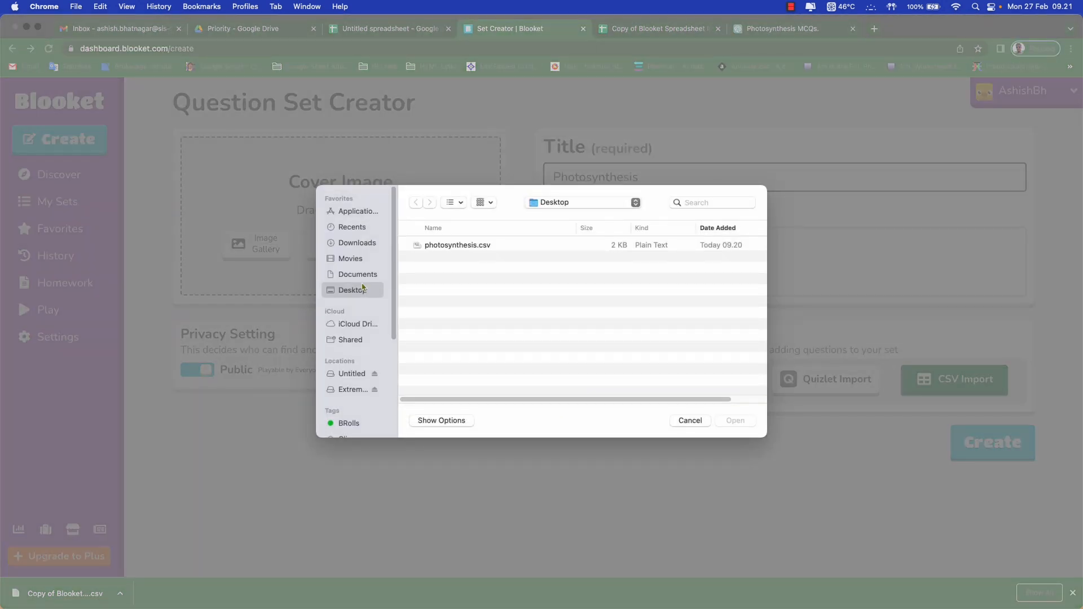
pyautogui.click(357, 243)
pyautogui.click(468, 245)
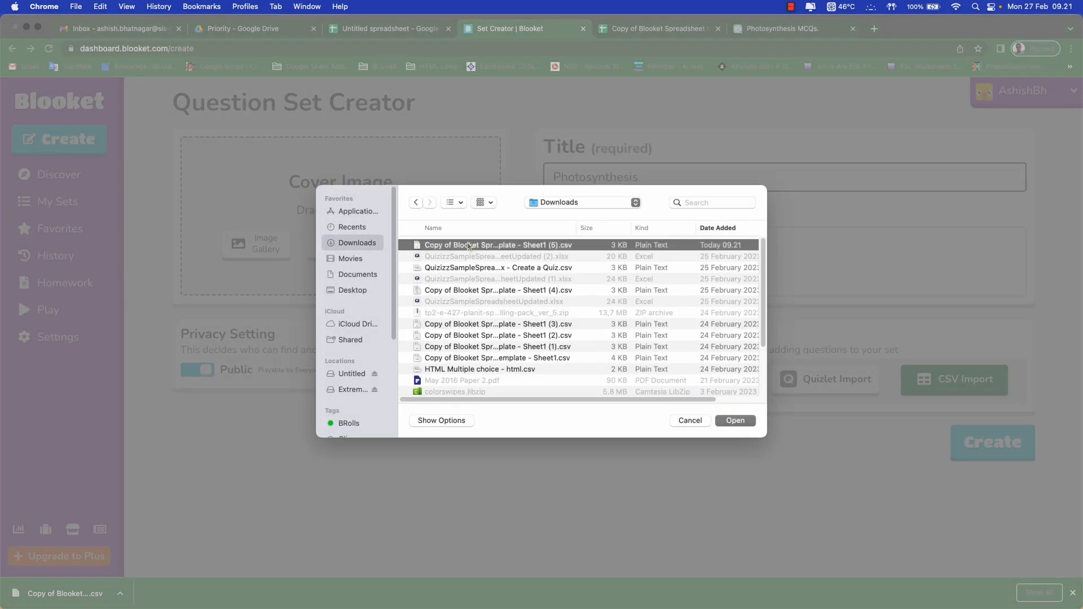
pyautogui.click(743, 425)
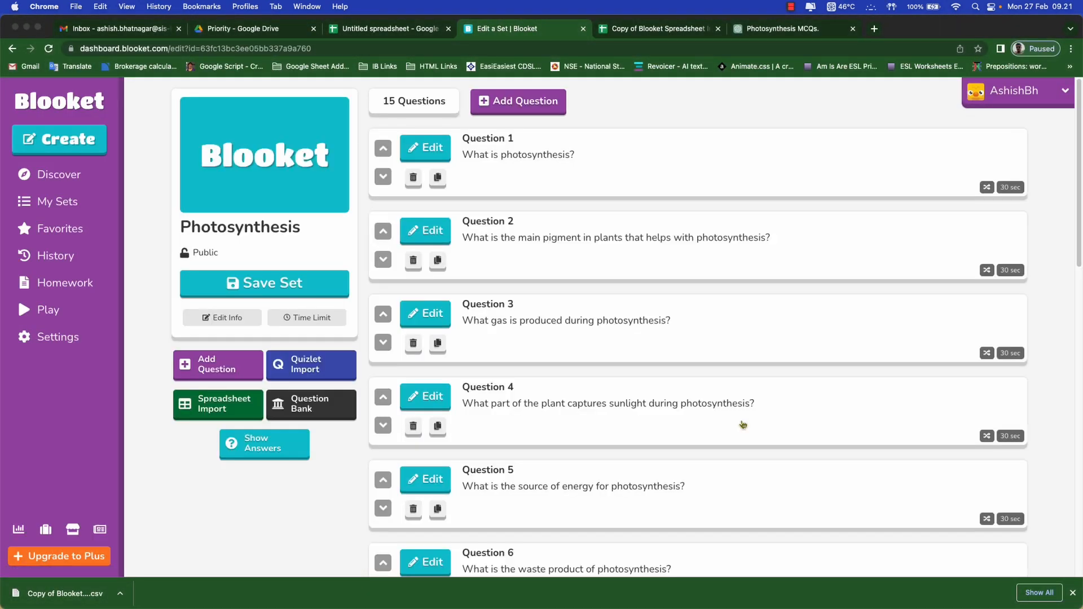
# Look through the imported photosynthesis questions and save the question set
pyautogui.scroll(-5, 623, 322)
pyautogui.scroll(5, 626, 323)
pyautogui.click(284, 282)
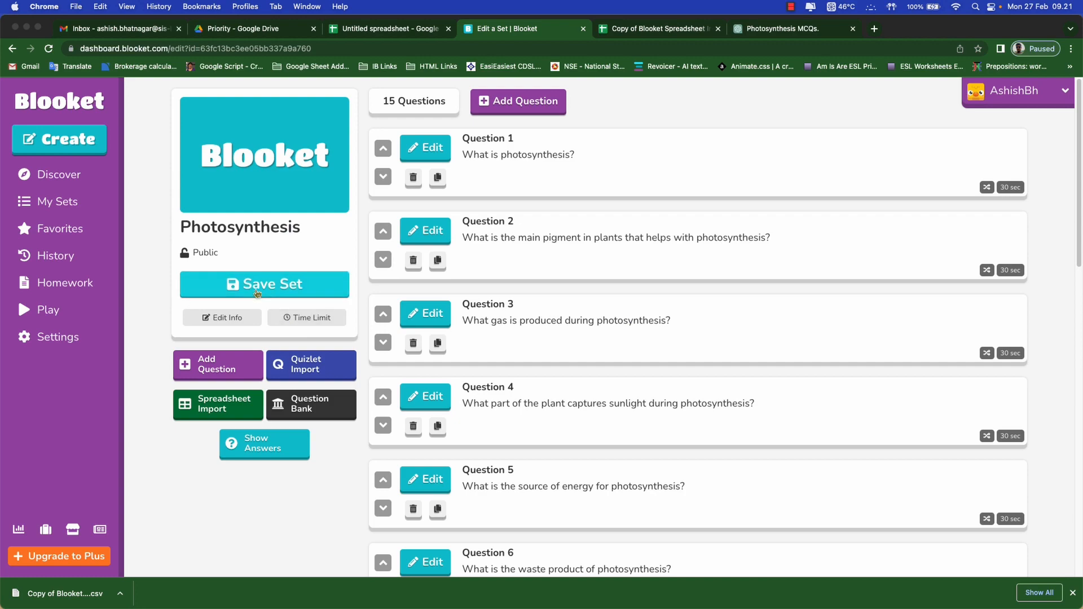